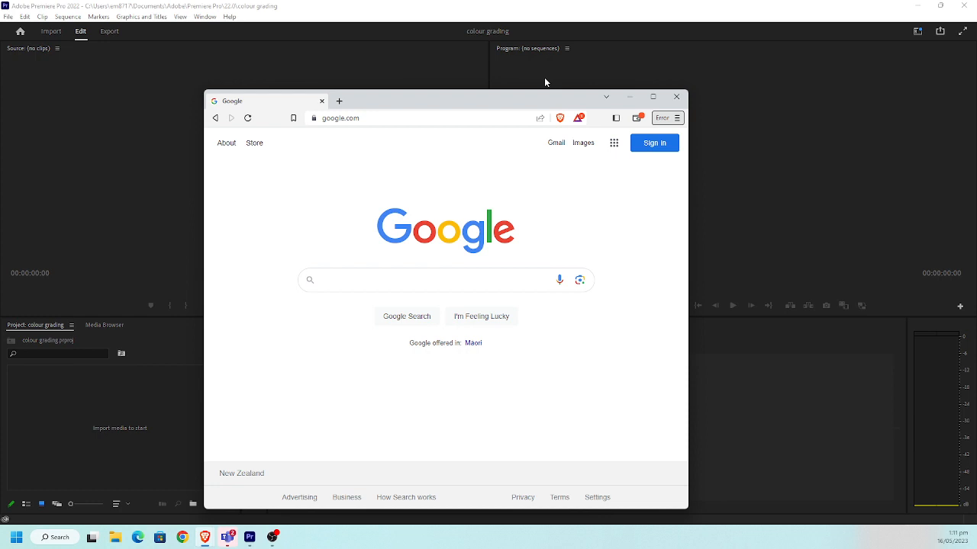
Search Google Images for "colour grading horror palette" and maximize the browser window
{"action": "left_click", "coordinate": [325, 282]}
{"action": "type", "text": "col"}
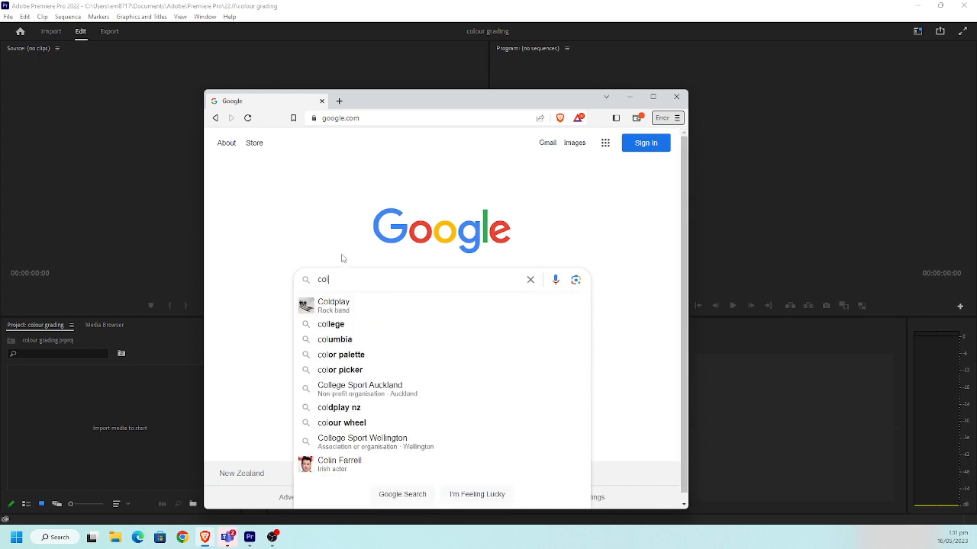
{"action": "type", "text": "our grading "}
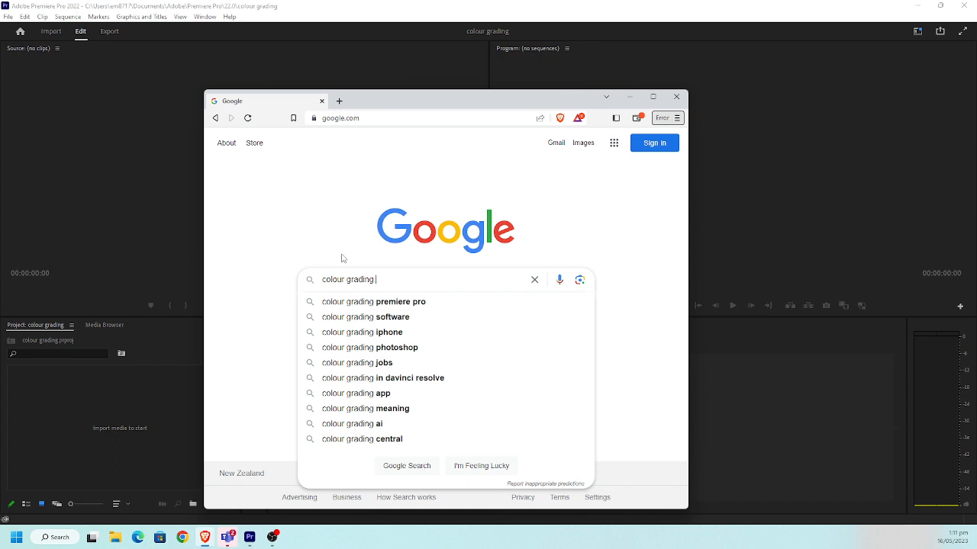
{"action": "type", "text": "horror palette"}
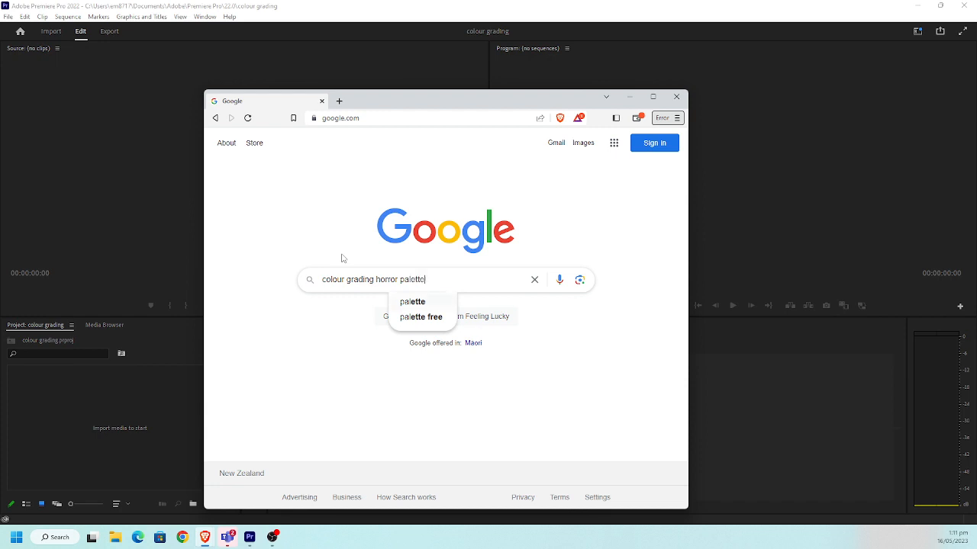
{"action": "key", "text": "Return"}
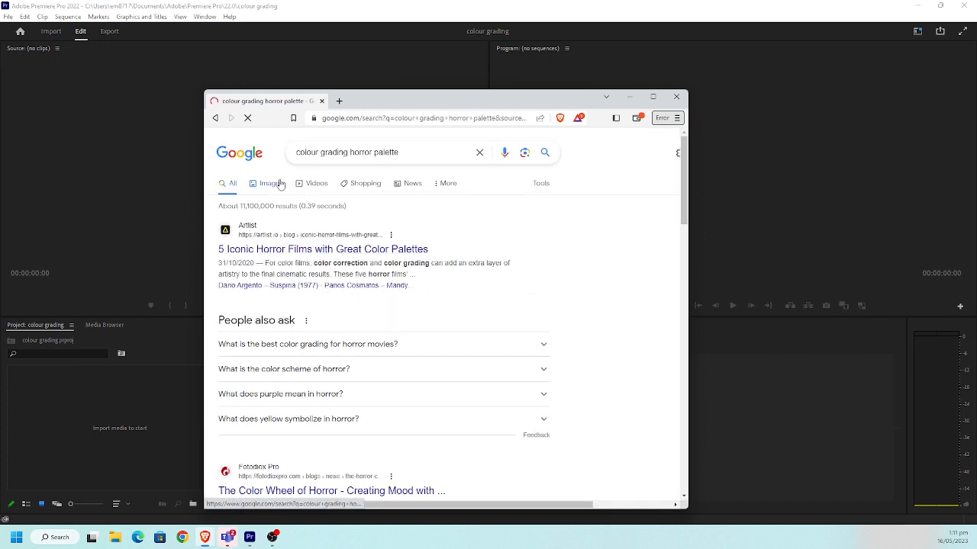
{"action": "left_click", "coordinate": [280, 184]}
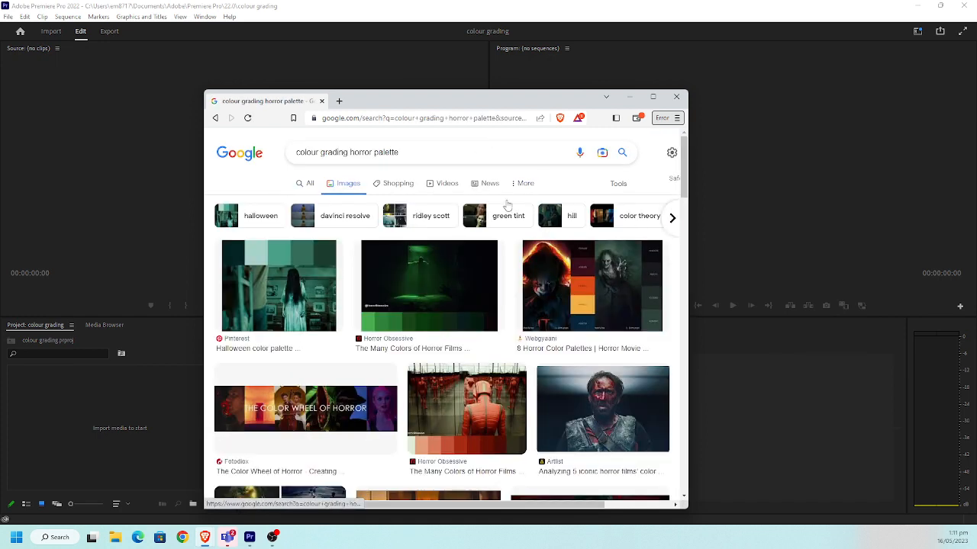
{"action": "left_click", "coordinate": [653, 96]}
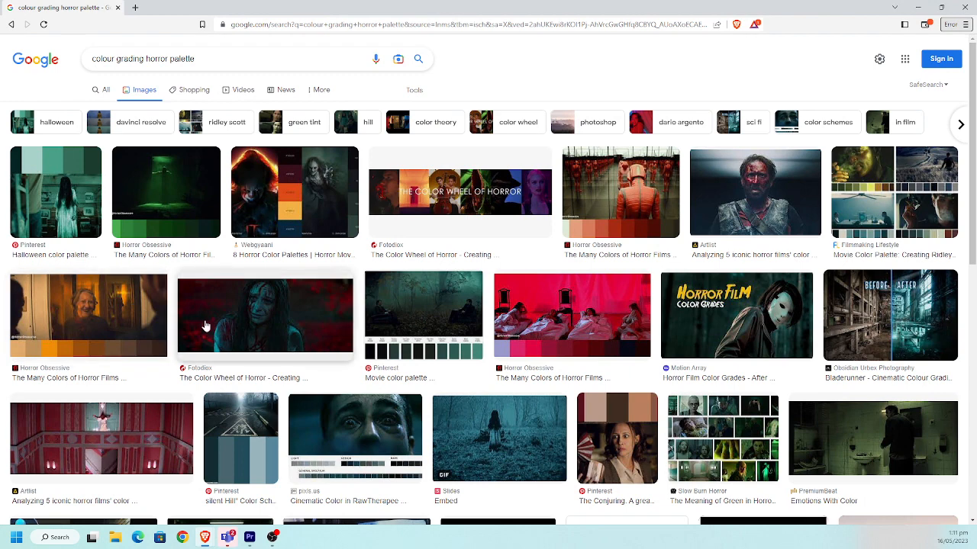
Examine the Slow Burn Horror green collage, the Digital Synopsis car-scene palette and the Hereditary palette among the image results
{"action": "scroll", "coordinate": [479, 377], "scroll_direction": "down", "scroll_amount": 1}
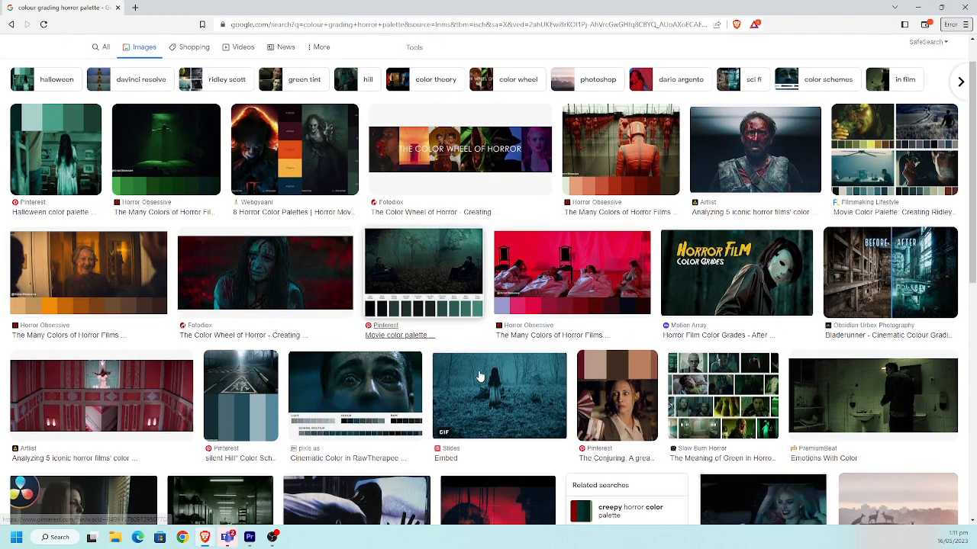
{"action": "scroll", "coordinate": [479, 377], "scroll_direction": "down", "scroll_amount": 1}
{"action": "left_click", "coordinate": [709, 336]}
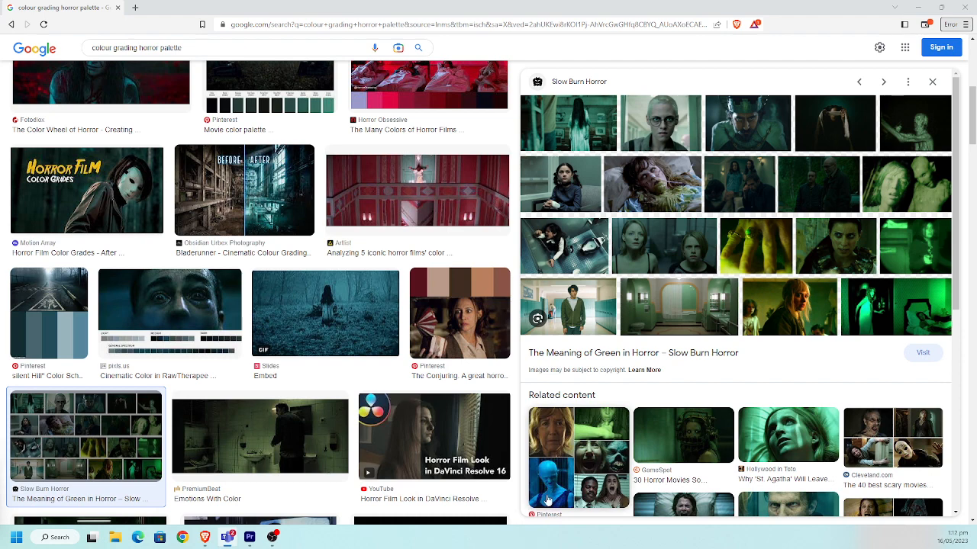
{"action": "scroll", "coordinate": [527, 359], "scroll_direction": "down", "scroll_amount": 2}
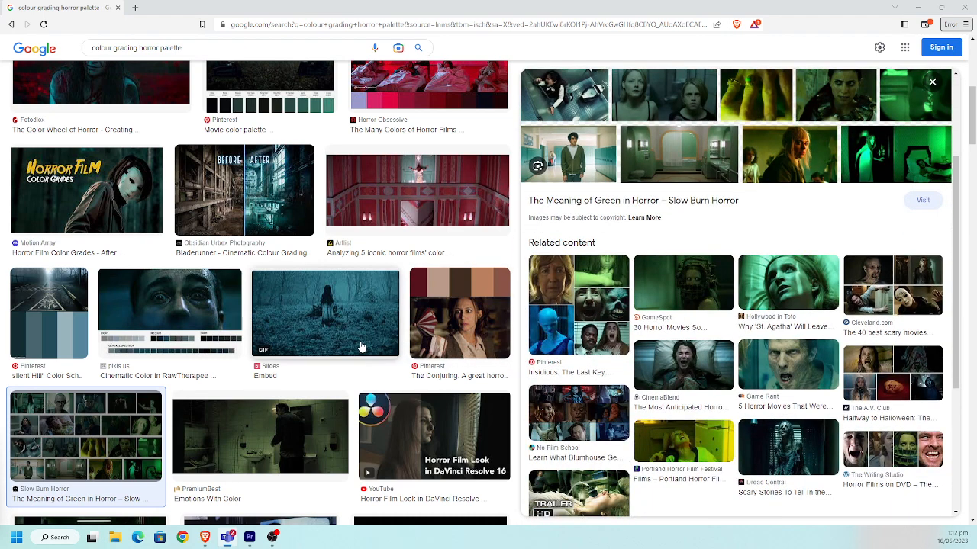
{"action": "scroll", "coordinate": [361, 343], "scroll_direction": "down", "scroll_amount": 4}
{"action": "scroll", "coordinate": [313, 349], "scroll_direction": "down", "scroll_amount": 1}
{"action": "left_click", "coordinate": [280, 349]}
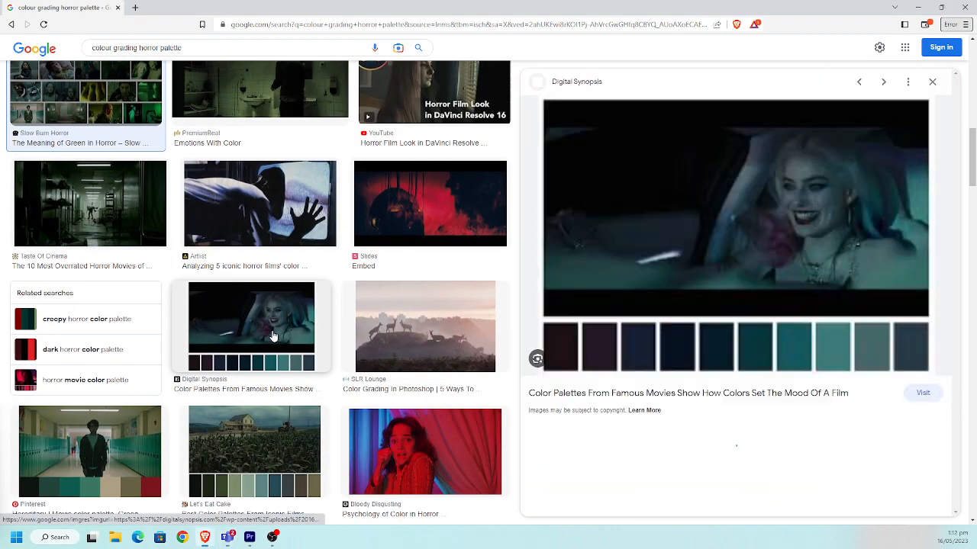
{"action": "left_click", "coordinate": [138, 458]}
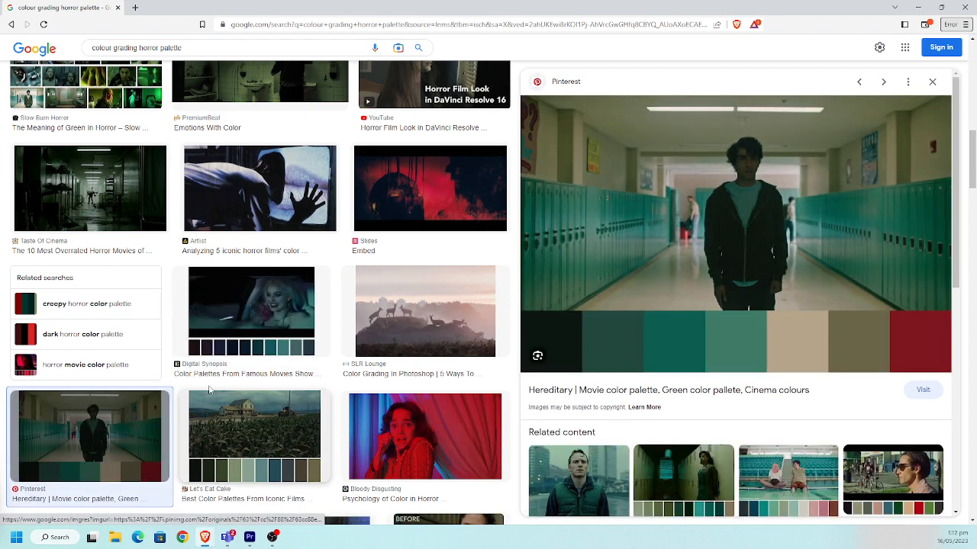
{"action": "left_click", "coordinate": [263, 334]}
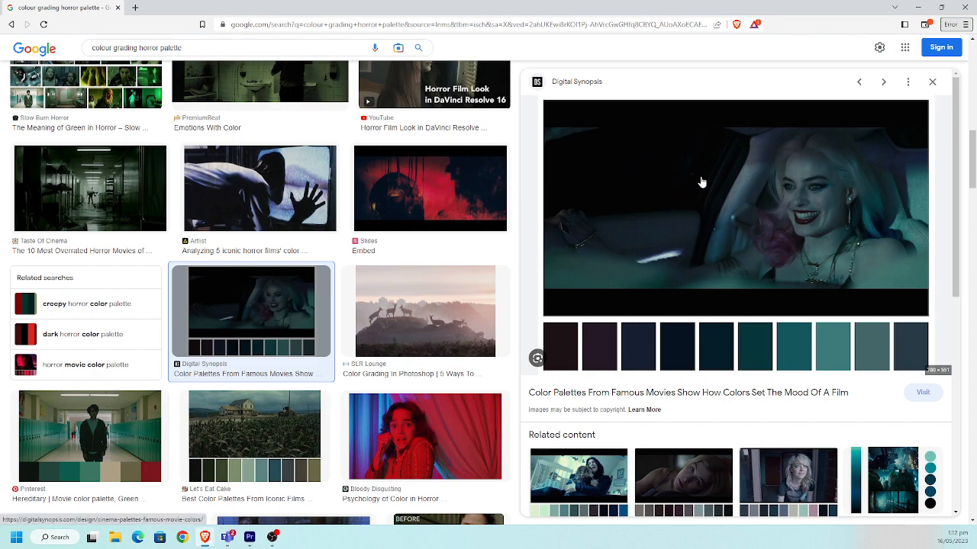
Preview the related "Pin on Color Palette Cinema" image and look through its related palettes
{"action": "scroll", "coordinate": [701, 183], "scroll_direction": "down", "scroll_amount": 4}
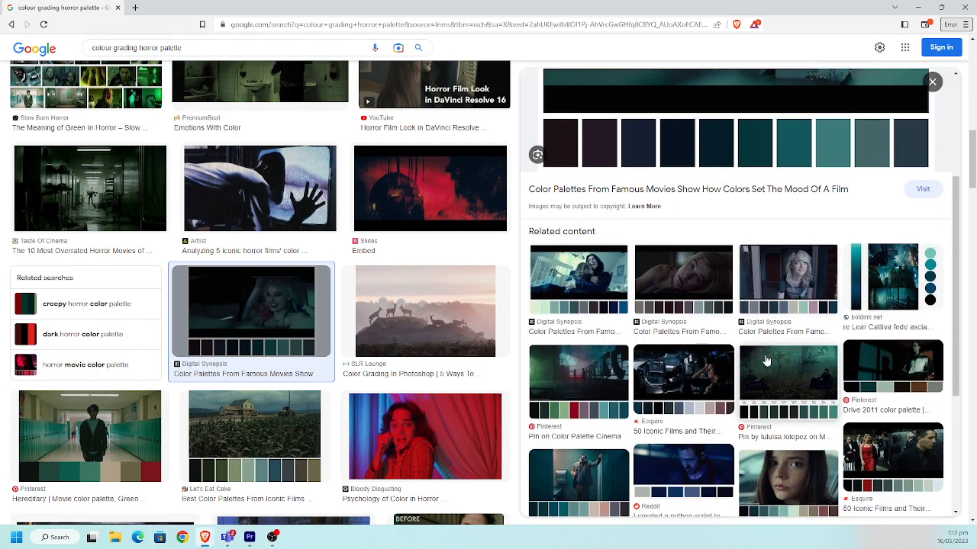
{"action": "left_click", "coordinate": [594, 383]}
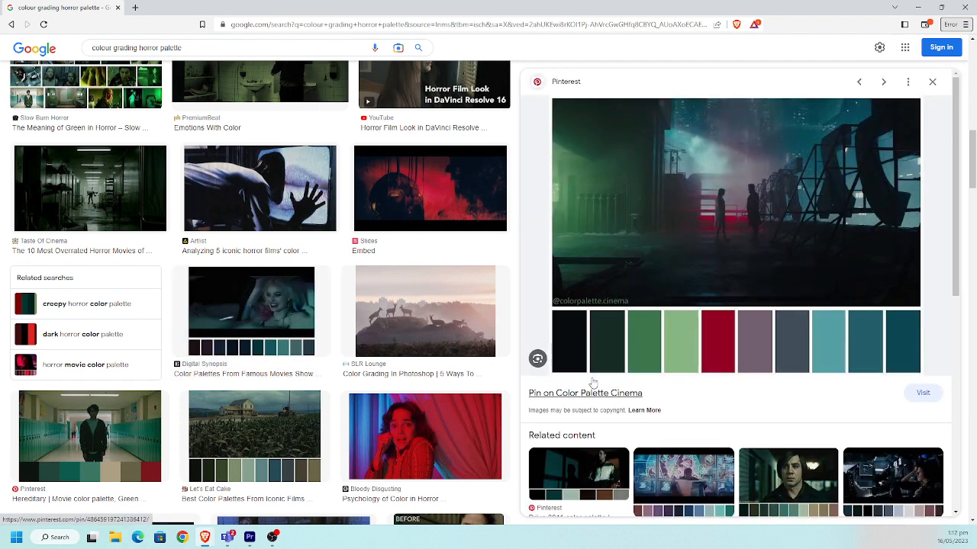
{"action": "scroll", "coordinate": [685, 385], "scroll_direction": "down", "scroll_amount": 3}
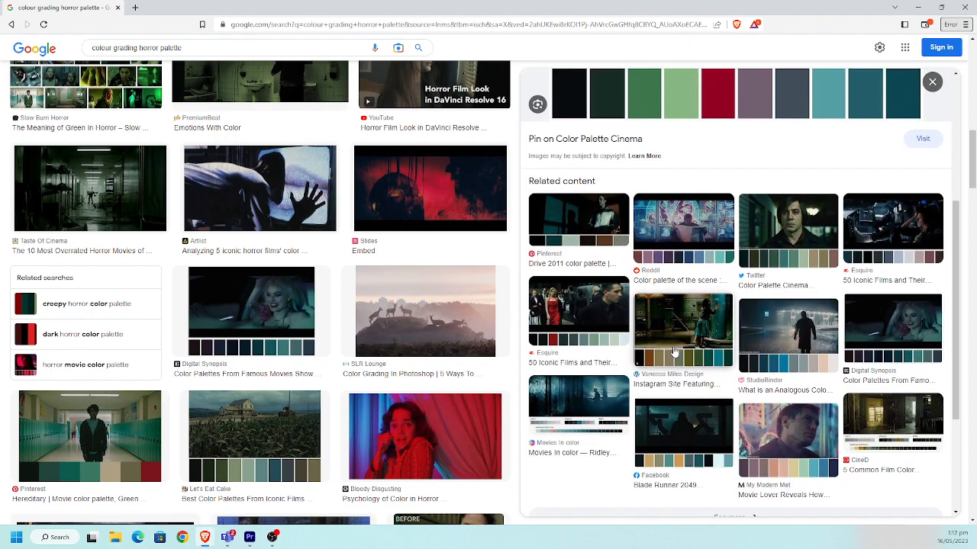
{"action": "scroll", "coordinate": [675, 350], "scroll_direction": "down", "scroll_amount": 2}
{"action": "scroll", "coordinate": [675, 348], "scroll_direction": "up", "scroll_amount": 2}
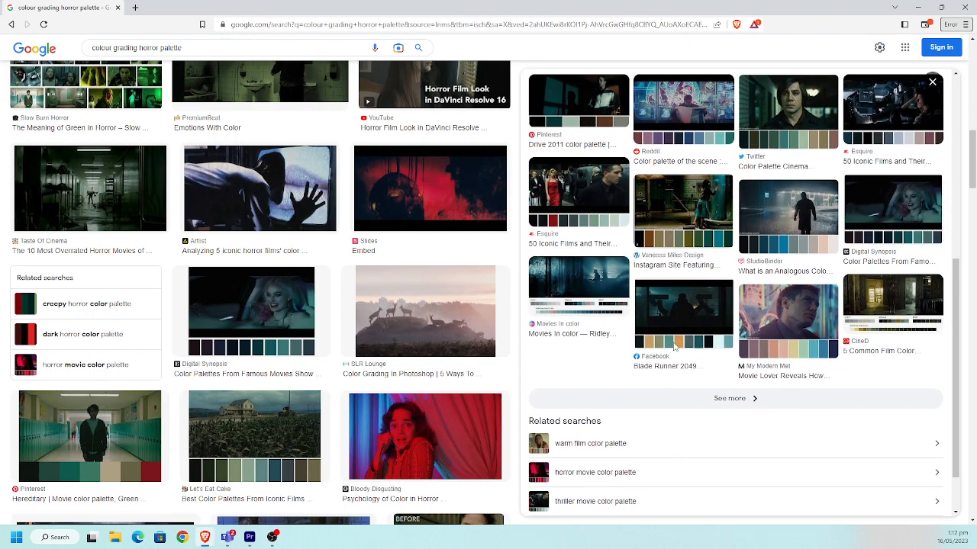
Save the Digital Synopsis car-scene palette image to Downloads as cinema-palettes-famous-movie-colors-suicide-squad in JPG format
{"action": "left_click", "coordinate": [910, 275]}
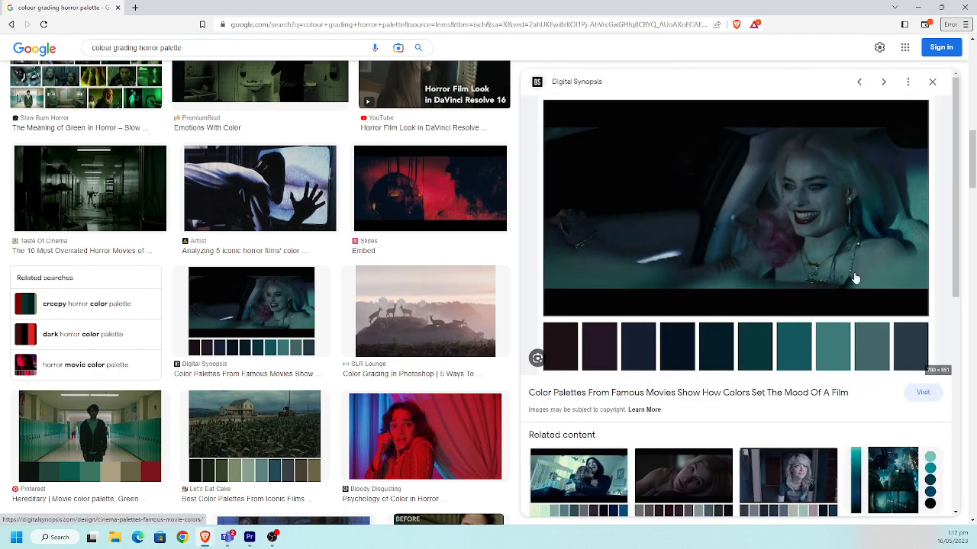
{"action": "right_click", "coordinate": [804, 199]}
{"action": "left_click", "coordinate": [842, 325]}
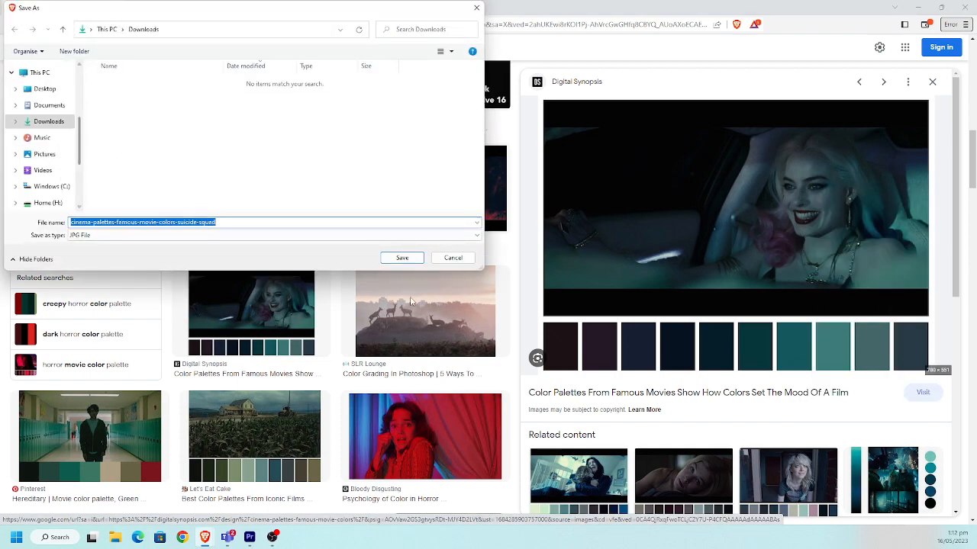
{"action": "left_click", "coordinate": [401, 258]}
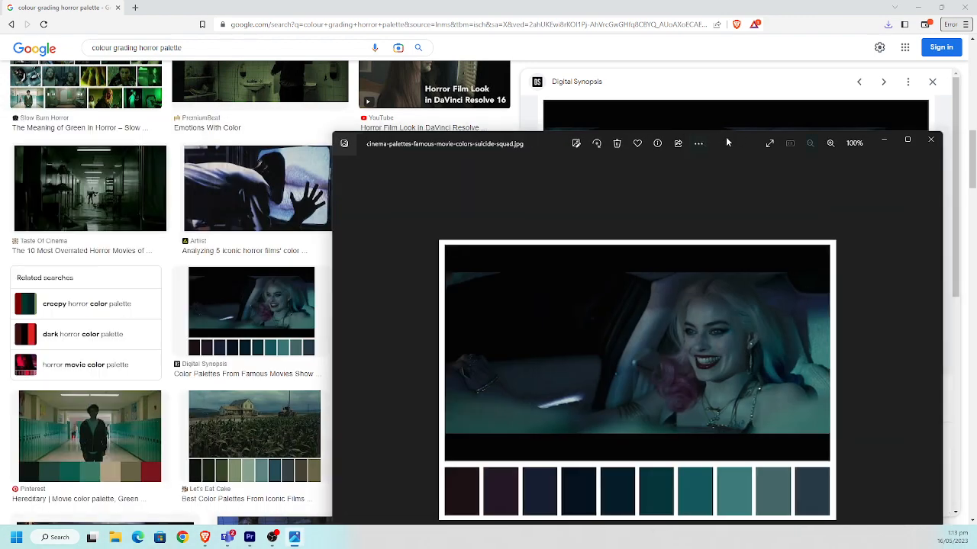
Maximize the image viewer and examine the colour swatches of the saved Suicide Squad palette image
{"action": "double_click", "coordinate": [725, 137]}
{"action": "scroll", "coordinate": [609, 247], "scroll_direction": "up", "scroll_amount": 4}
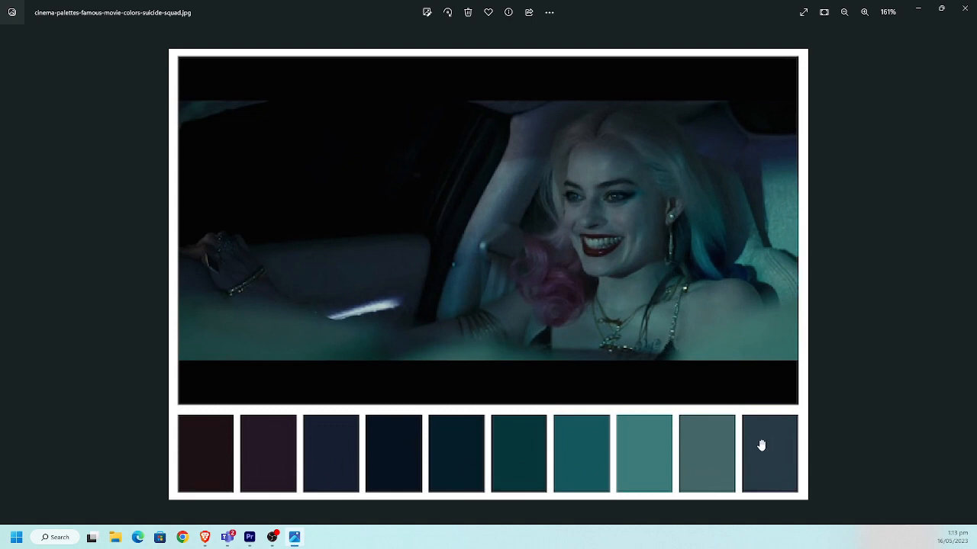
{"action": "scroll", "coordinate": [640, 390], "scroll_direction": "down", "scroll_amount": 1}
{"action": "scroll", "coordinate": [593, 367], "scroll_direction": "down", "scroll_amount": 1}
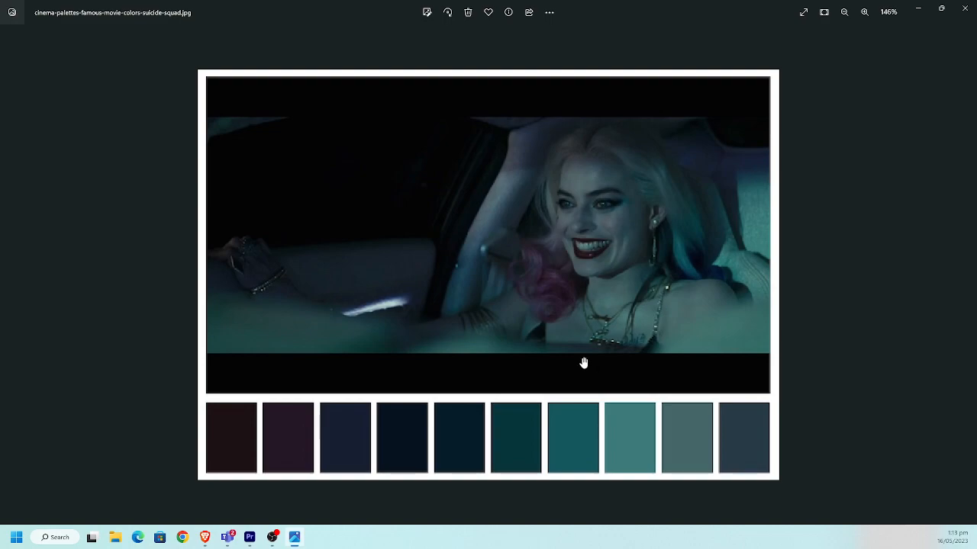
Switch back to the browser and look through further horror colour palette image results
{"action": "key", "text": "alt+Tab"}
{"action": "scroll", "coordinate": [511, 329], "scroll_direction": "down", "scroll_amount": 2}
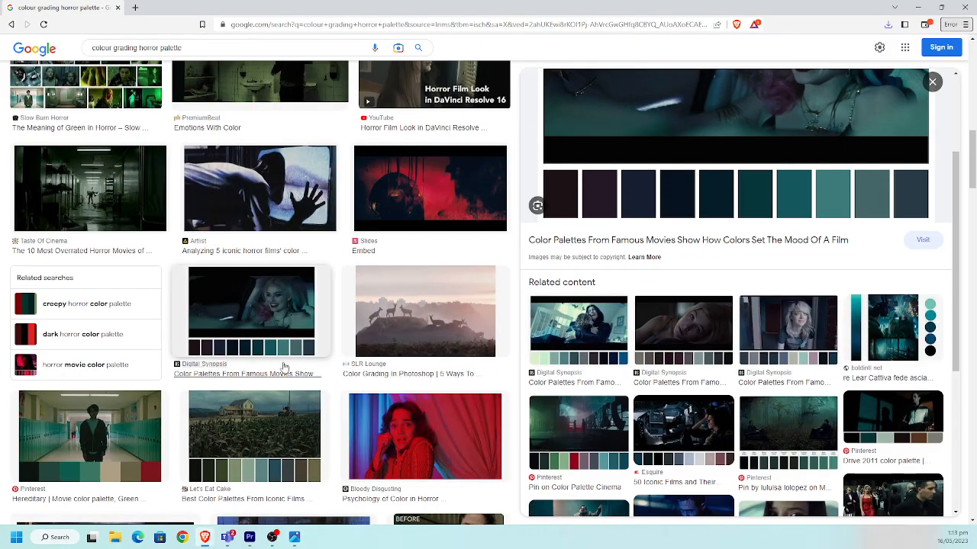
{"action": "scroll", "coordinate": [204, 369], "scroll_direction": "down", "scroll_amount": 5}
{"action": "scroll", "coordinate": [206, 368], "scroll_direction": "down", "scroll_amount": 4}
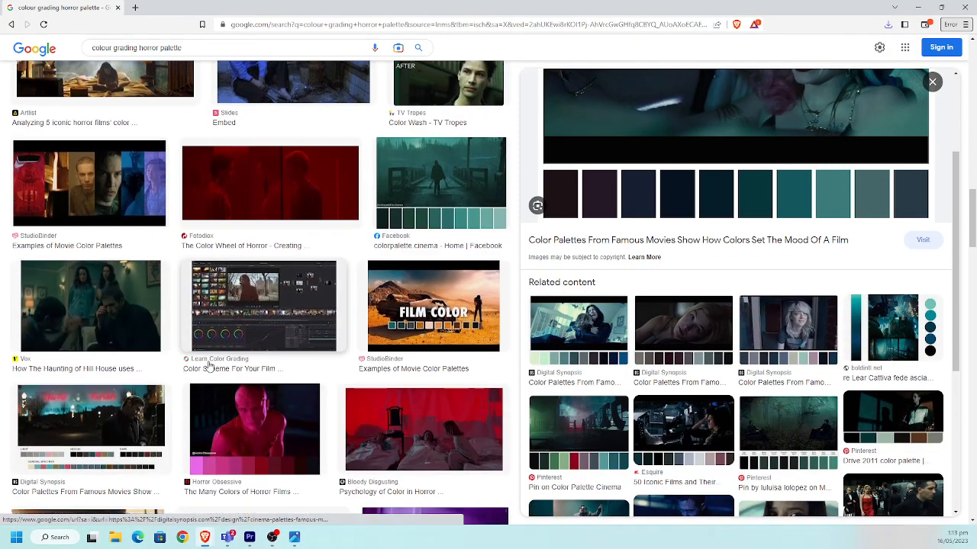
{"action": "scroll", "coordinate": [207, 367], "scroll_direction": "down", "scroll_amount": 3}
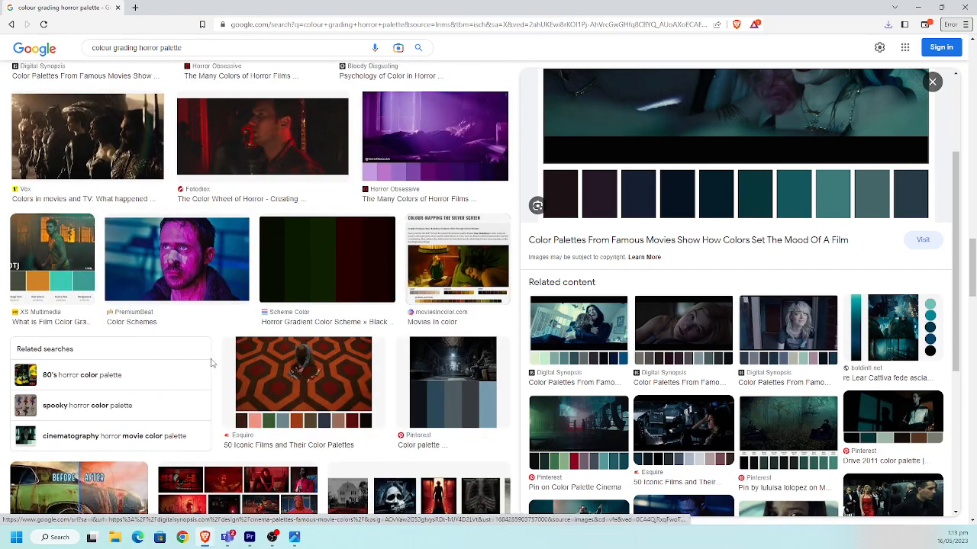
{"action": "scroll", "coordinate": [214, 360], "scroll_direction": "down", "scroll_amount": 5}
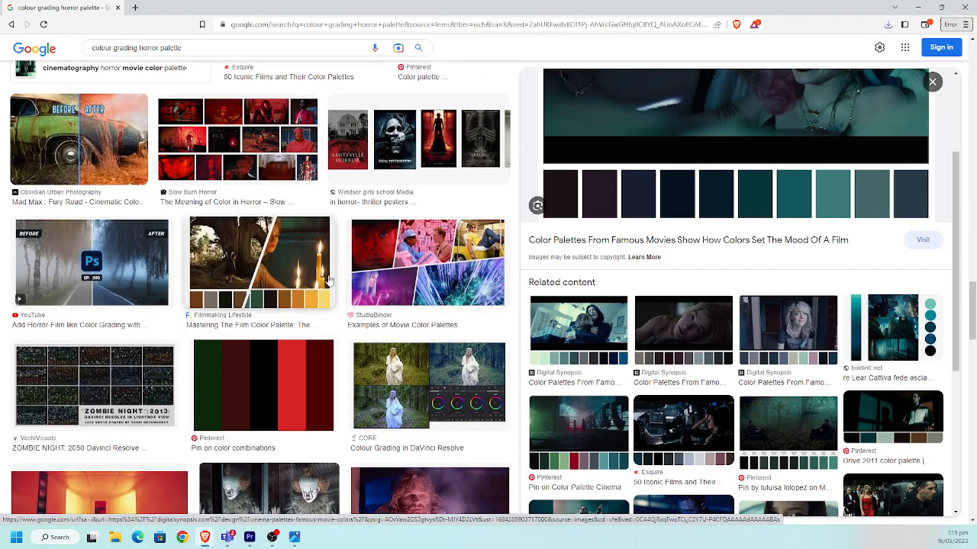
{"action": "scroll", "coordinate": [337, 267], "scroll_direction": "down", "scroll_amount": 2}
{"action": "scroll", "coordinate": [332, 265], "scroll_direction": "down", "scroll_amount": 4}
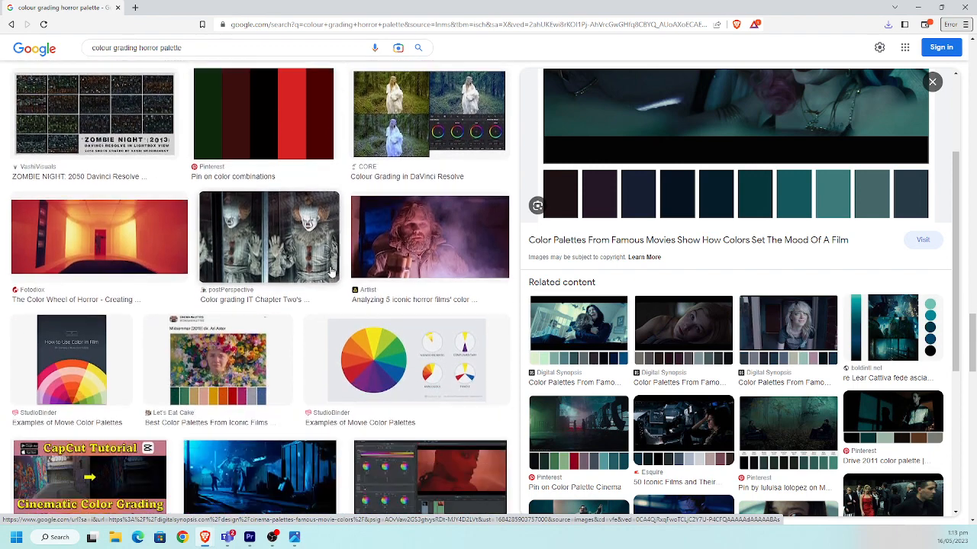
{"action": "scroll", "coordinate": [321, 285], "scroll_direction": "up", "scroll_amount": 2}
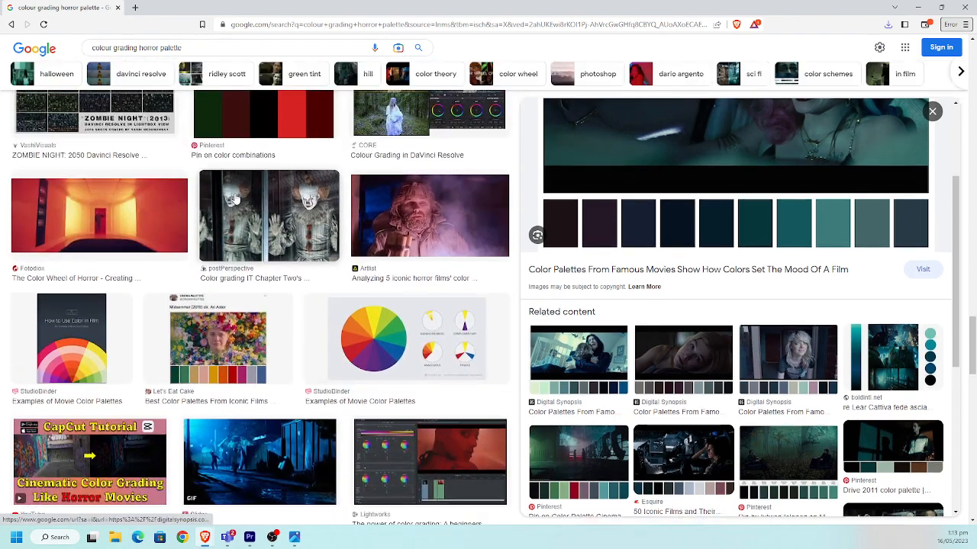
Open color.adobe.com in a new browser tab and dismiss the What's New dialog
{"action": "left_click", "coordinate": [135, 8]}
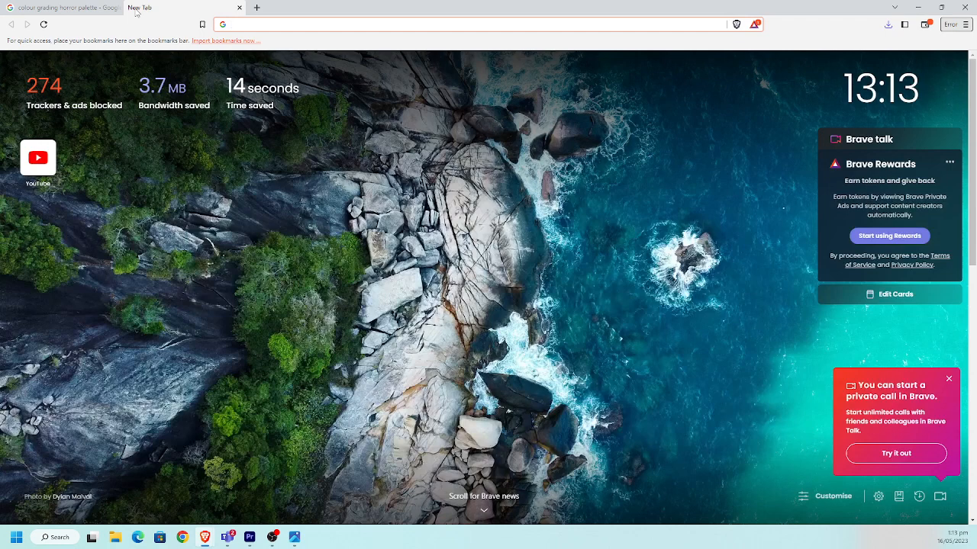
{"action": "type", "text": "color"}
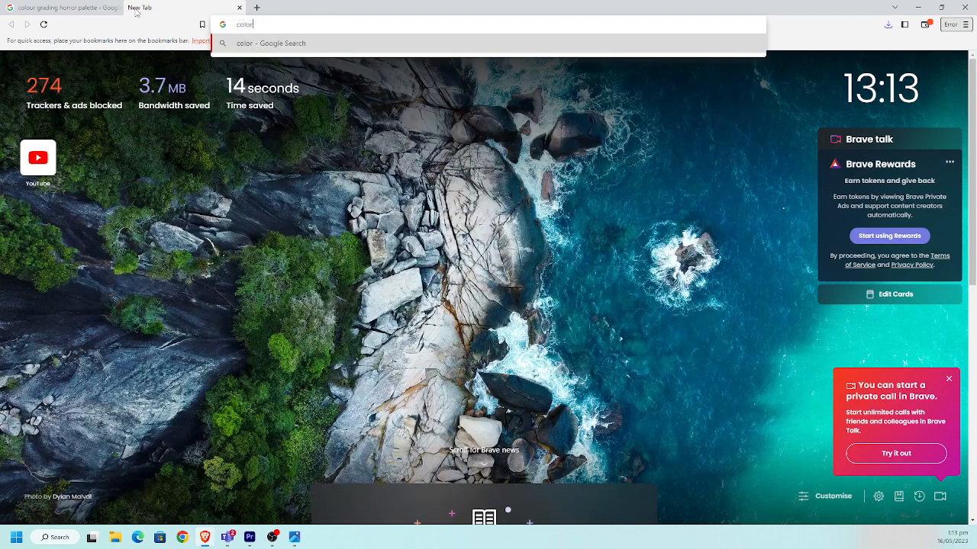
{"action": "type", "text": ".aud"}
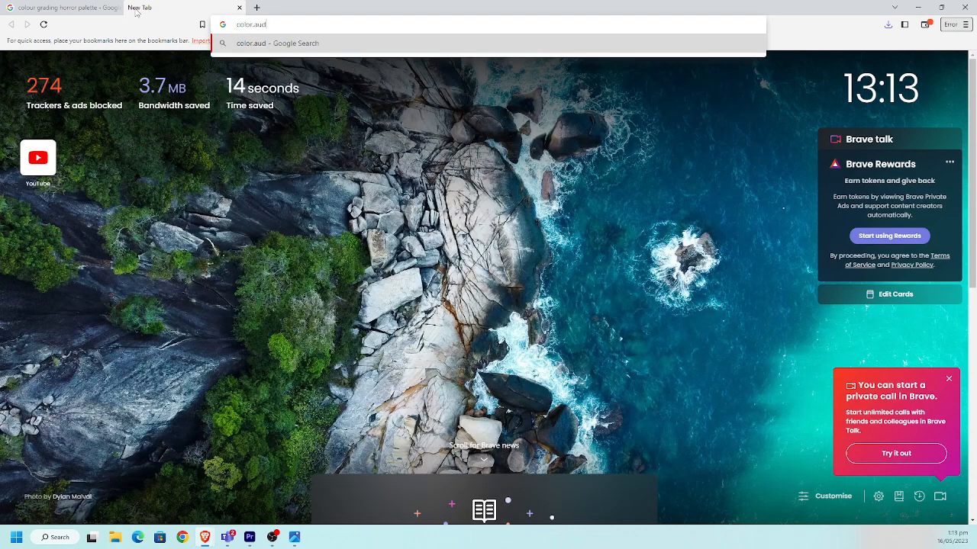
{"action": "key", "text": "BackSpace"}
{"action": "key", "text": "BackSpace"}
{"action": "type", "text": "dobe.com"}
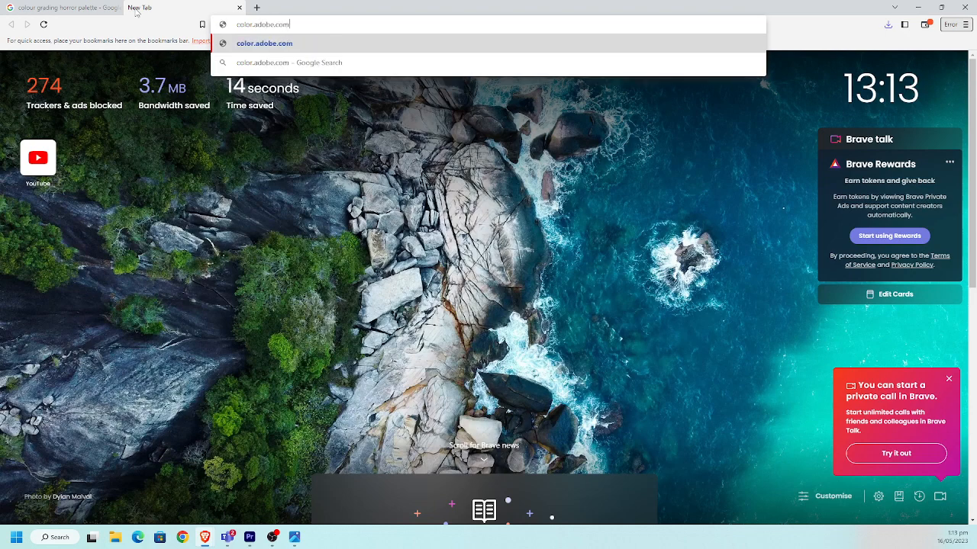
{"action": "key", "text": "Return"}
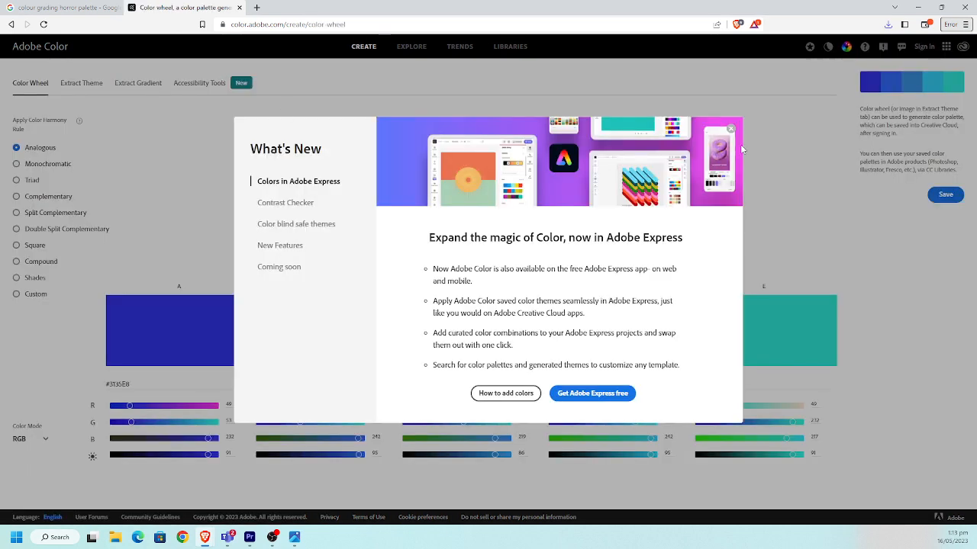
{"action": "left_click", "coordinate": [730, 128]}
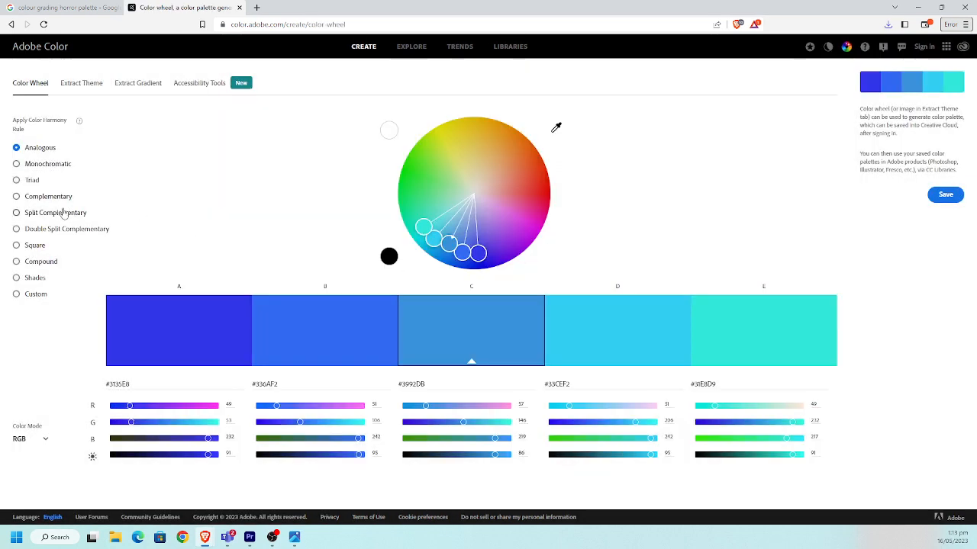
Compare the Monochromatic, Analogous, Triad, Complementary and Split Complementary harmony rules on the color wheel, ending on Complementary
{"action": "left_click", "coordinate": [68, 167]}
{"action": "left_click", "coordinate": [49, 149]}
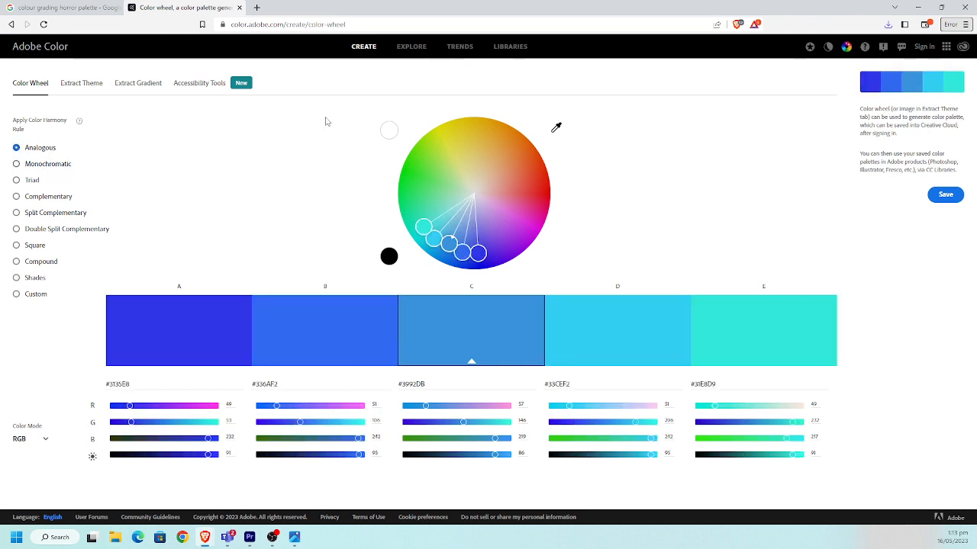
{"action": "left_click", "coordinate": [58, 164]}
{"action": "left_click", "coordinate": [35, 183]}
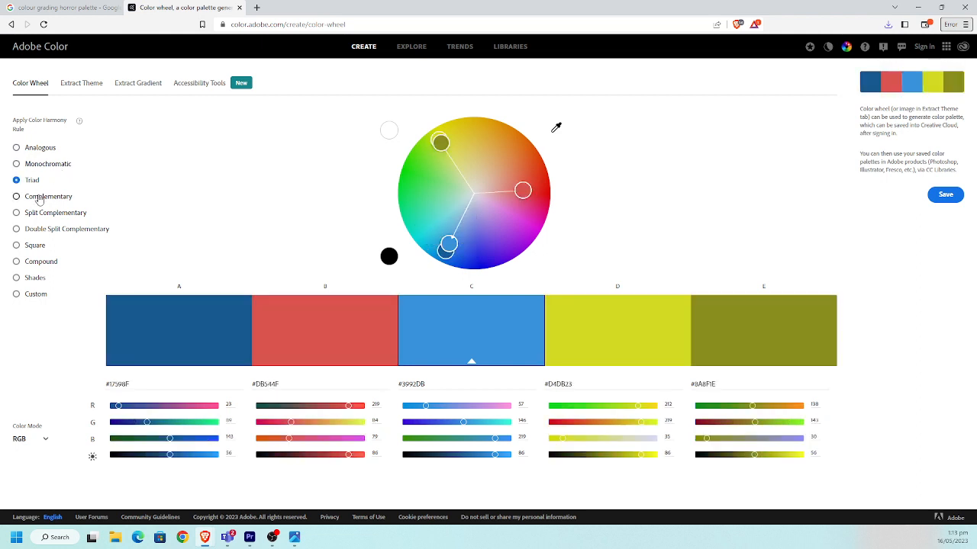
{"action": "left_click", "coordinate": [39, 199]}
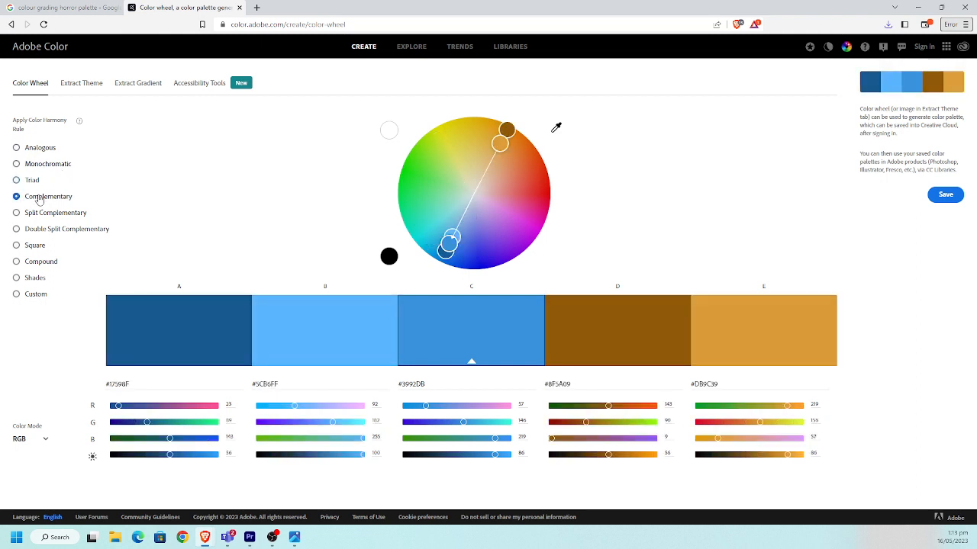
{"action": "left_click", "coordinate": [78, 217]}
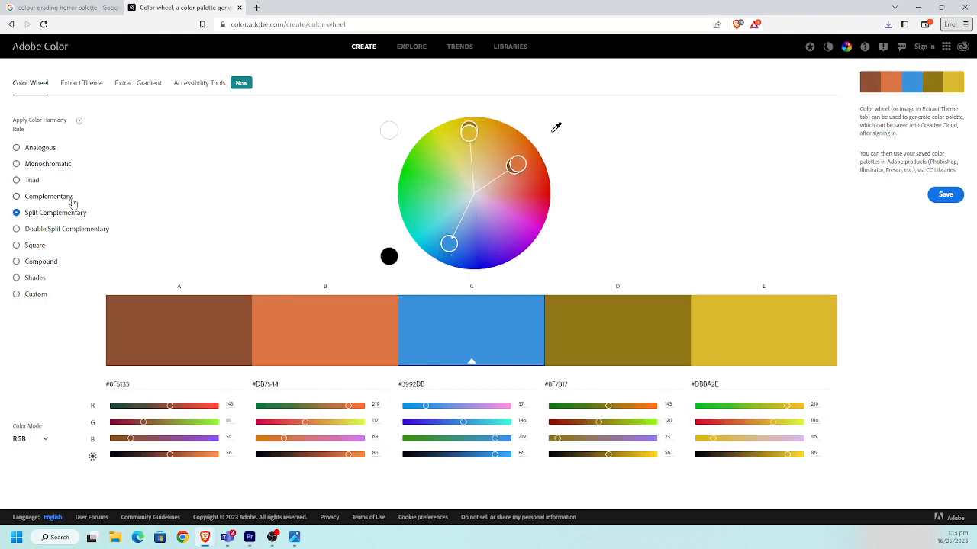
{"action": "left_click", "coordinate": [69, 198]}
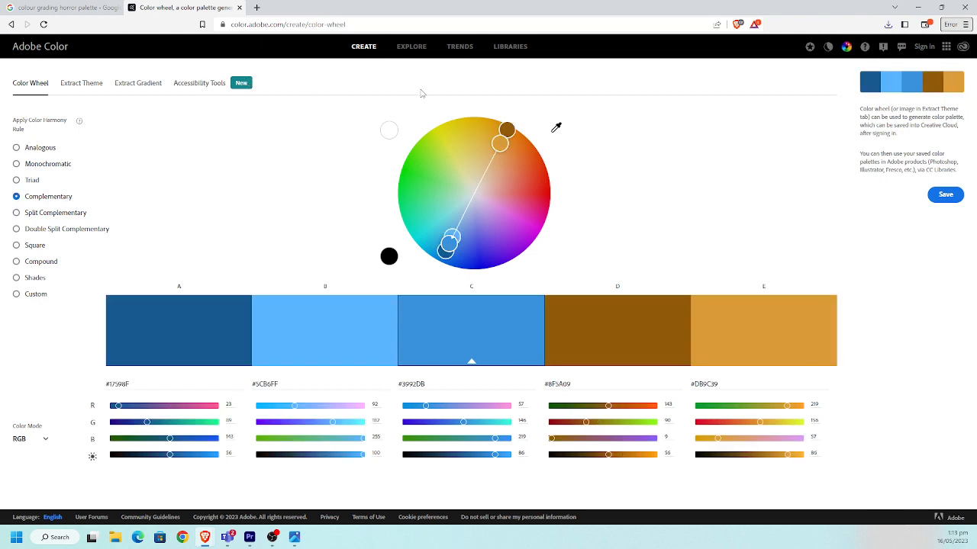
Search the Adobe Color Explore gallery for "horror" themes
{"action": "left_click", "coordinate": [405, 49]}
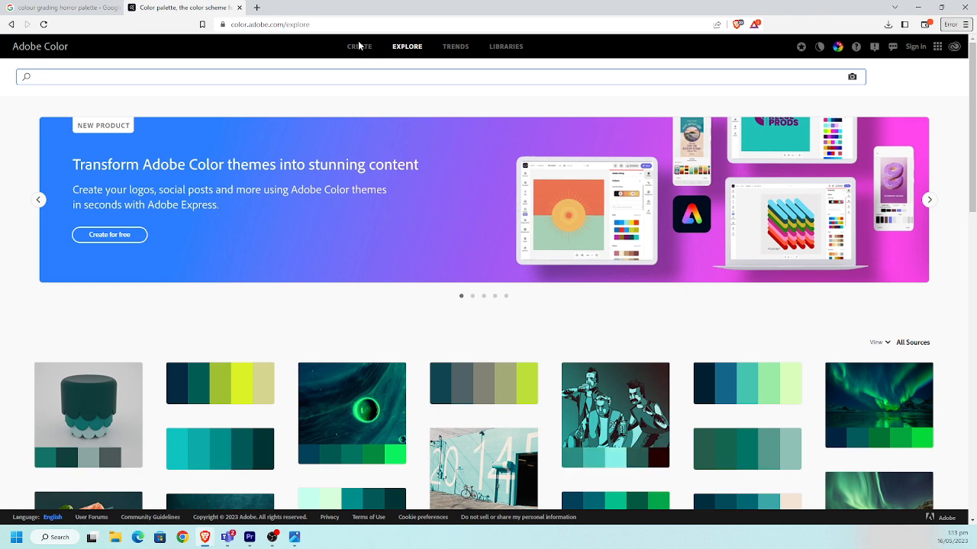
{"action": "type", "text": "horror"}
{"action": "key", "text": "Return"}
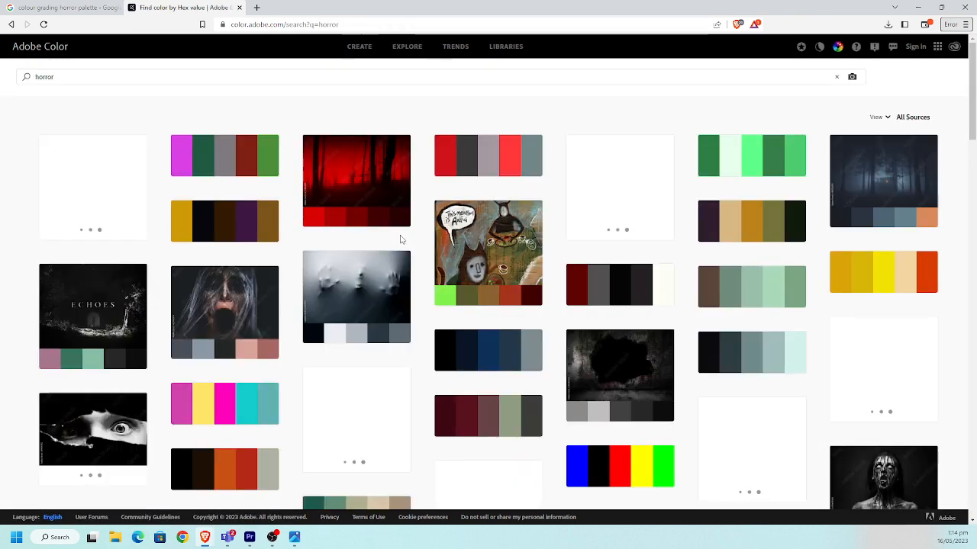
Examine the horror theme results, comparing the images and their extracted colour palettes
{"action": "scroll", "coordinate": [296, 256], "scroll_direction": "down", "scroll_amount": 1}
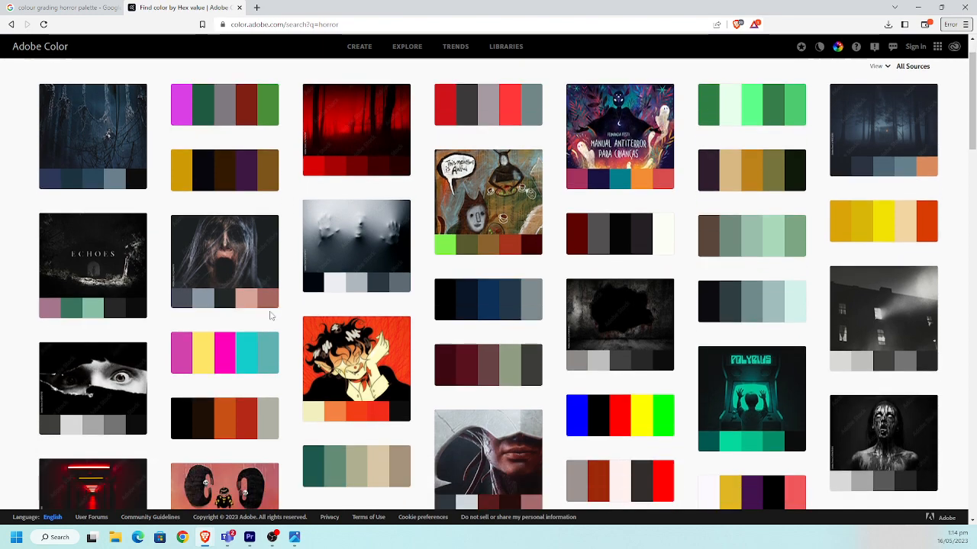
{"action": "scroll", "coordinate": [221, 292], "scroll_direction": "down", "scroll_amount": 1}
{"action": "scroll", "coordinate": [219, 288], "scroll_direction": "down", "scroll_amount": 2}
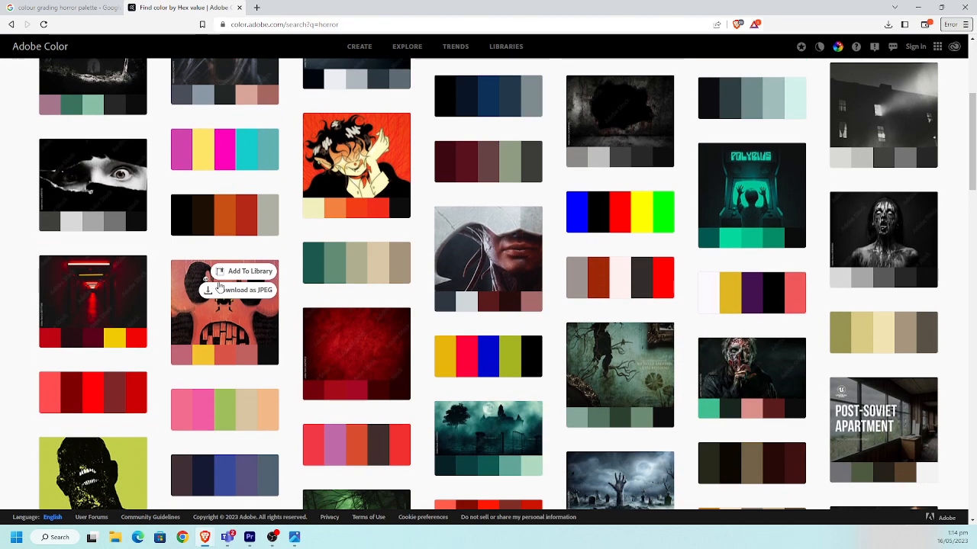
{"action": "scroll", "coordinate": [585, 301], "scroll_direction": "down", "scroll_amount": 2}
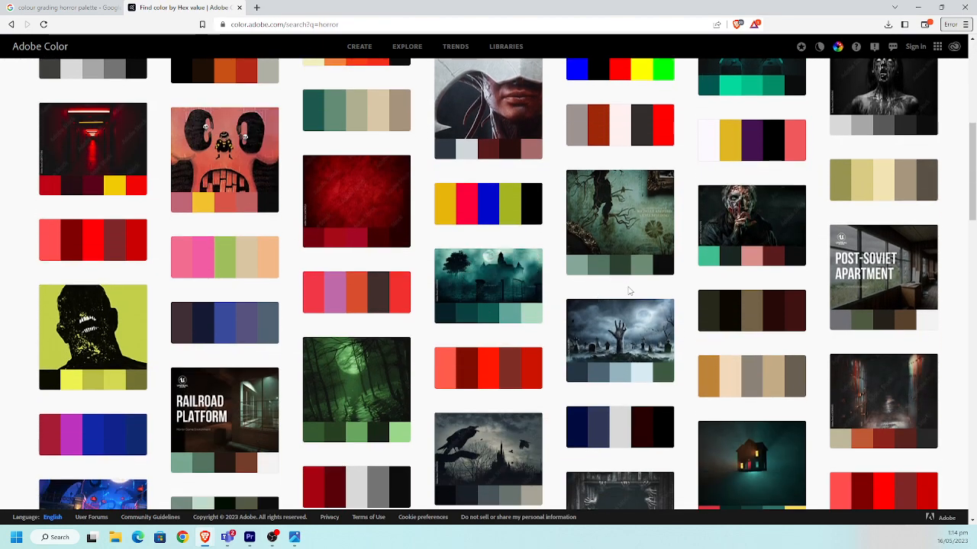
{"action": "scroll", "coordinate": [583, 283], "scroll_direction": "down", "scroll_amount": 2}
{"action": "scroll", "coordinate": [497, 273], "scroll_direction": "down", "scroll_amount": 3}
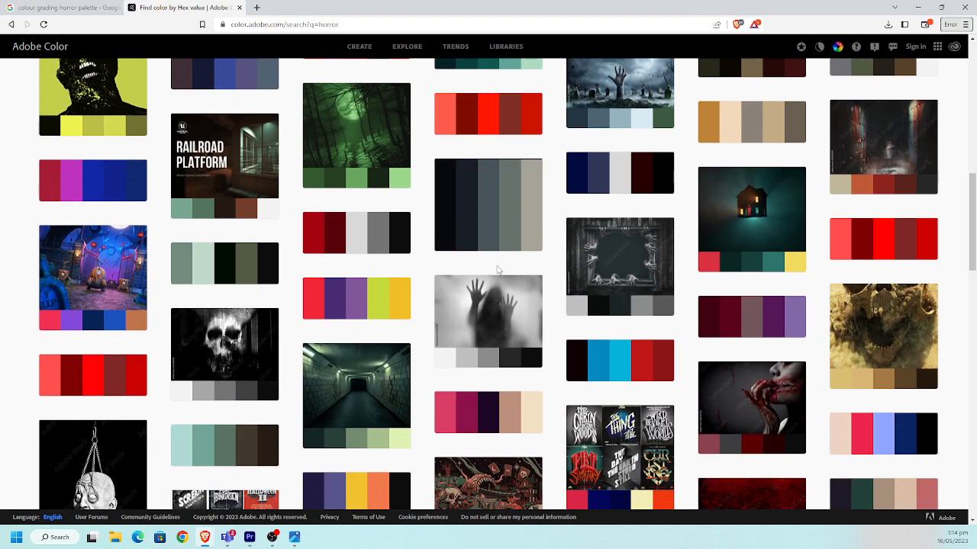
{"action": "scroll", "coordinate": [493, 263], "scroll_direction": "up", "scroll_amount": 2}
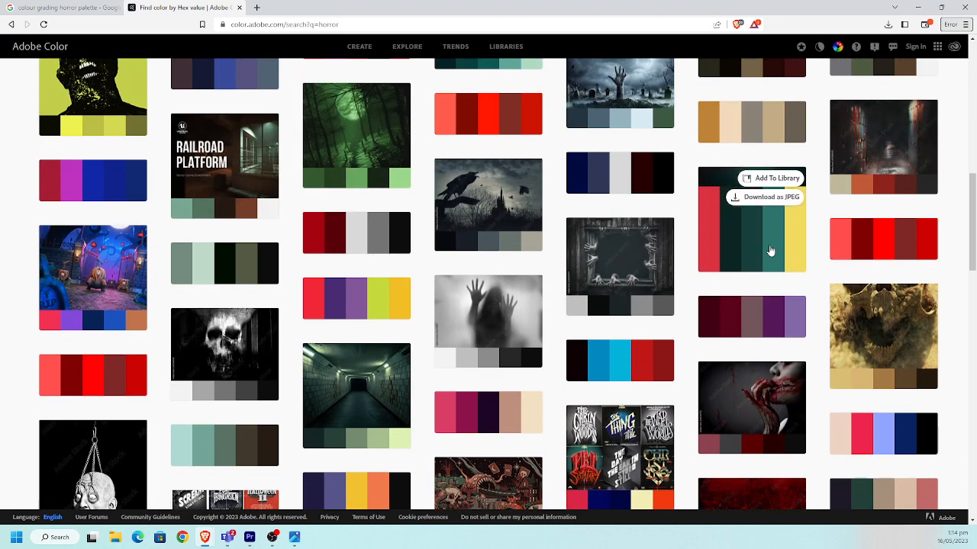
{"action": "scroll", "coordinate": [425, 373], "scroll_direction": "down", "scroll_amount": 1}
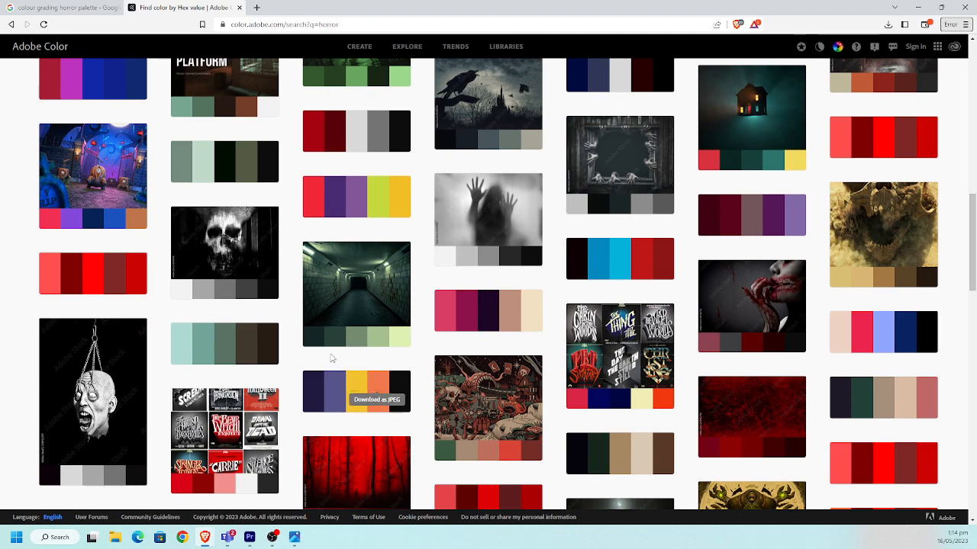
{"action": "scroll", "coordinate": [217, 229], "scroll_direction": "up", "scroll_amount": 3}
Preview the mymodernmet Tumblr palette in the Google image results and review the saved Suicide Squad palette image again
{"action": "left_click", "coordinate": [82, 13]}
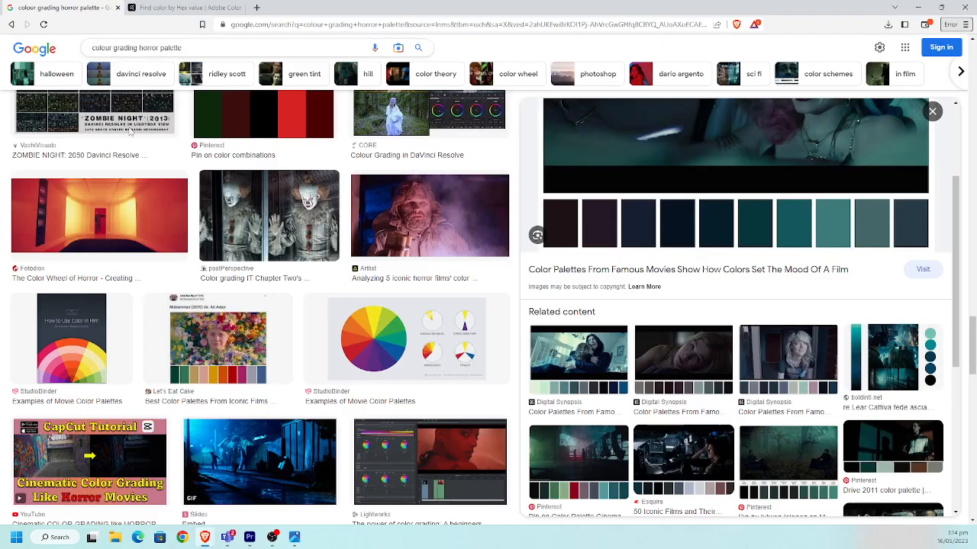
{"action": "scroll", "coordinate": [315, 390], "scroll_direction": "down", "scroll_amount": 2}
{"action": "scroll", "coordinate": [315, 391], "scroll_direction": "down", "scroll_amount": 3}
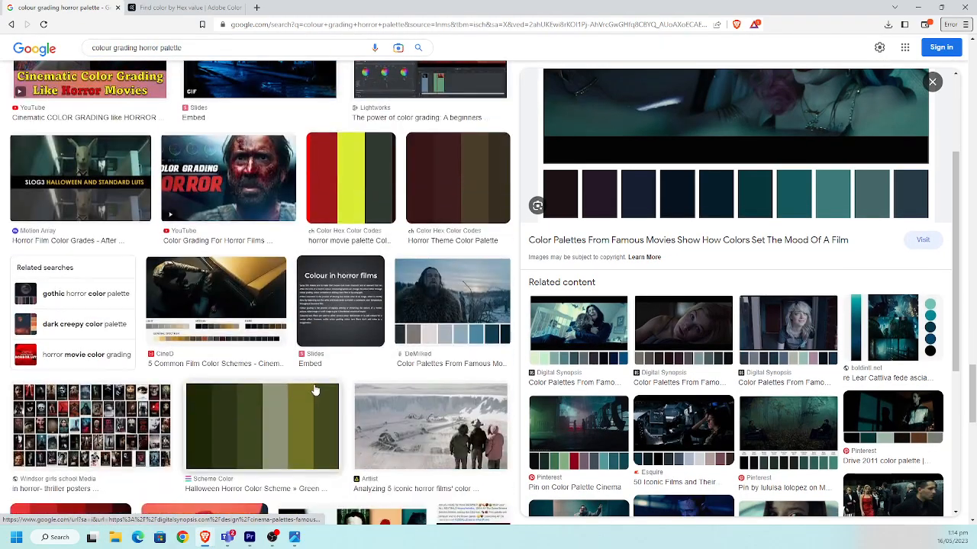
{"action": "scroll", "coordinate": [315, 391], "scroll_direction": "up", "scroll_amount": 3}
{"action": "scroll", "coordinate": [638, 370], "scroll_direction": "down", "scroll_amount": 2}
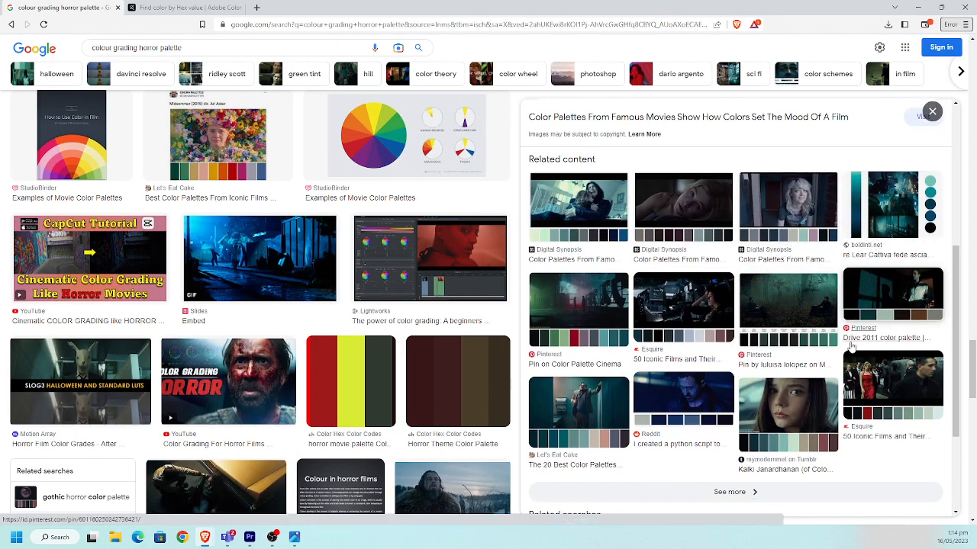
{"action": "left_click", "coordinate": [804, 416]}
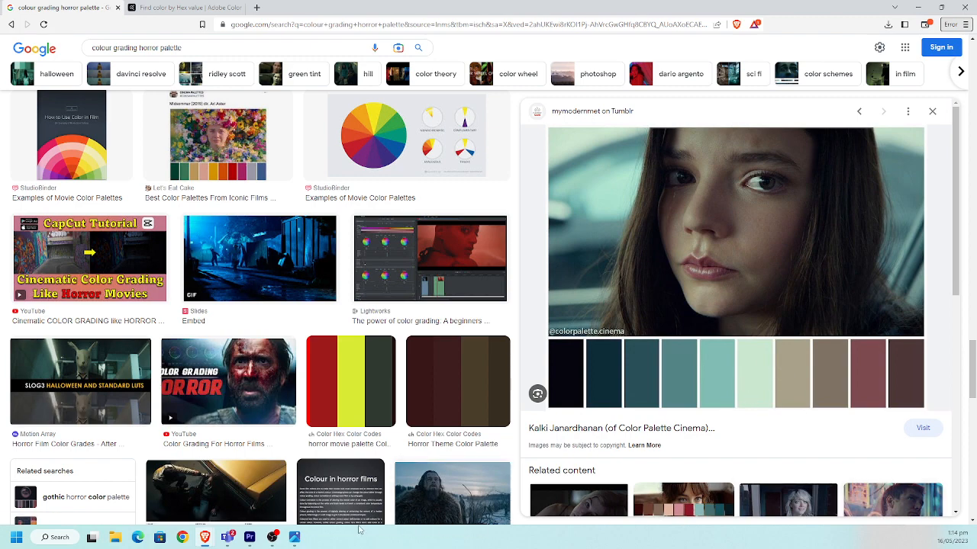
{"action": "left_click", "coordinate": [294, 538]}
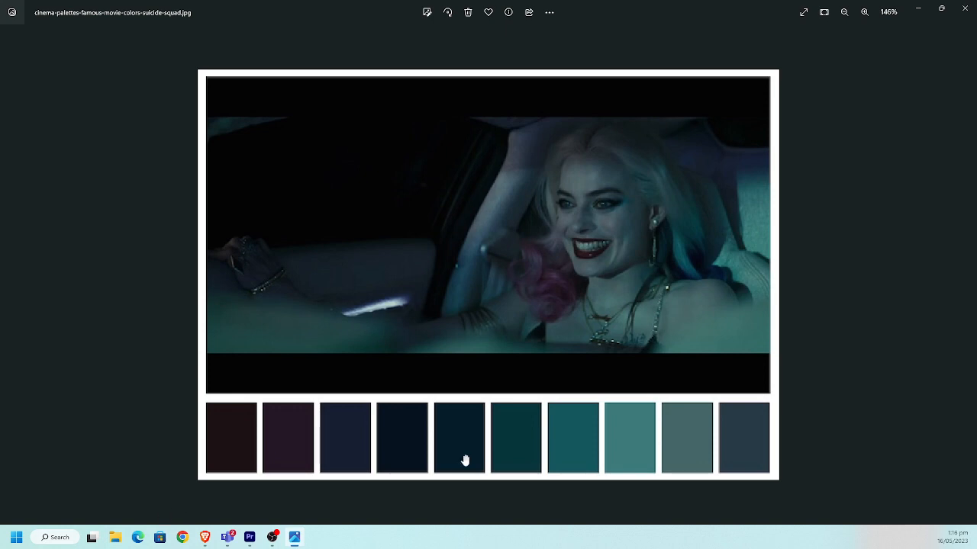
Switch to Premiere Pro, import the MVI_6849 (1) video from the Downloads folder and create a sequence from it
{"action": "left_click", "coordinate": [249, 537]}
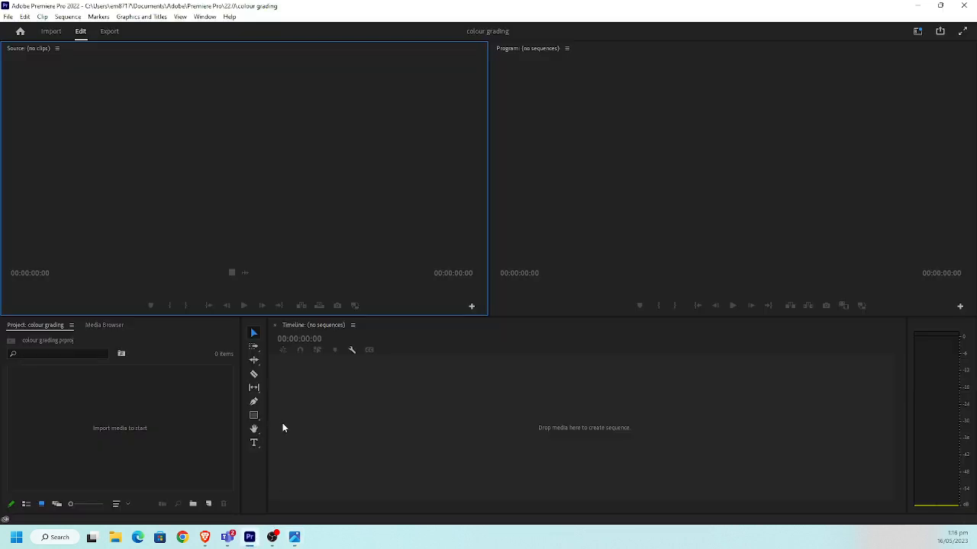
{"action": "left_click", "coordinate": [111, 539]}
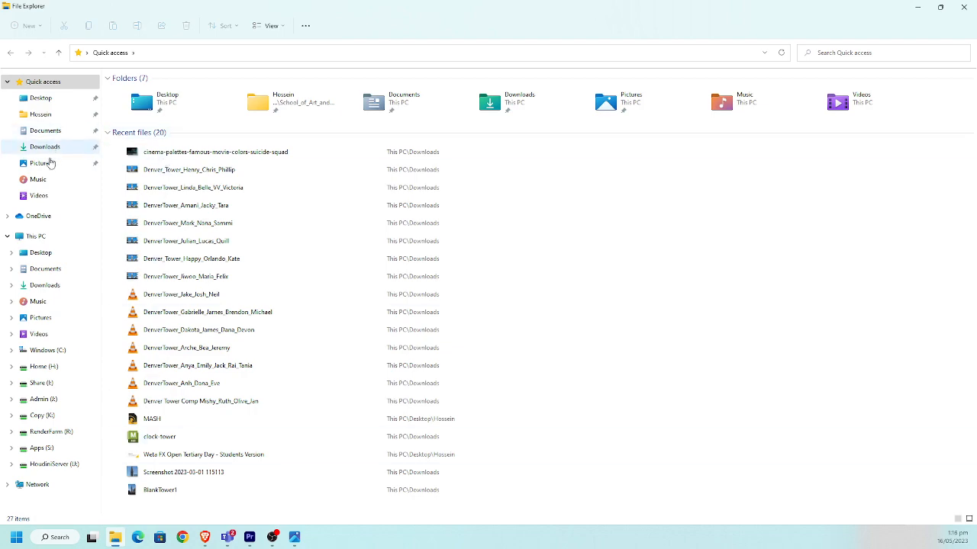
{"action": "left_click", "coordinate": [54, 150]}
{"action": "double_click", "coordinate": [183, 10]}
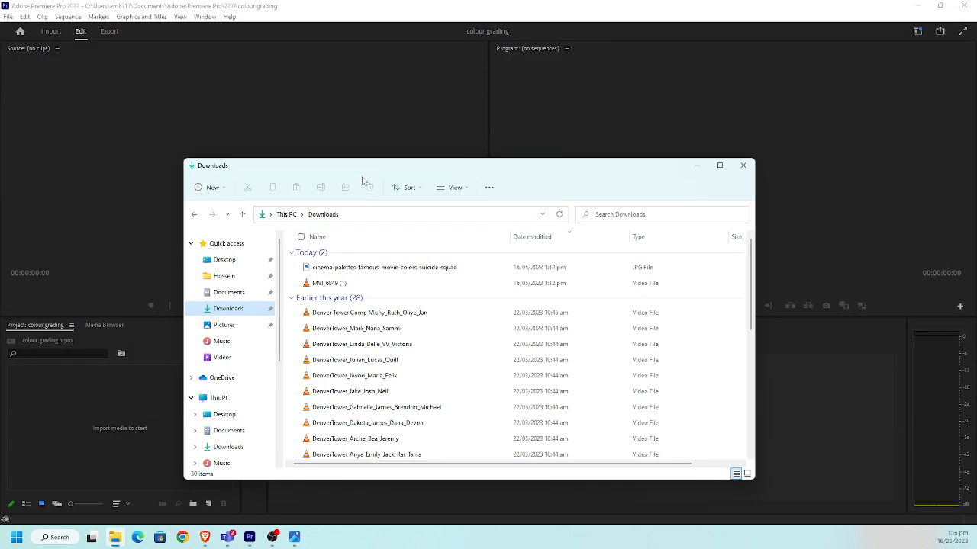
{"action": "left_click_drag", "start_coordinate": [329, 283], "coordinate": [107, 409]}
{"action": "left_click", "coordinate": [108, 408]}
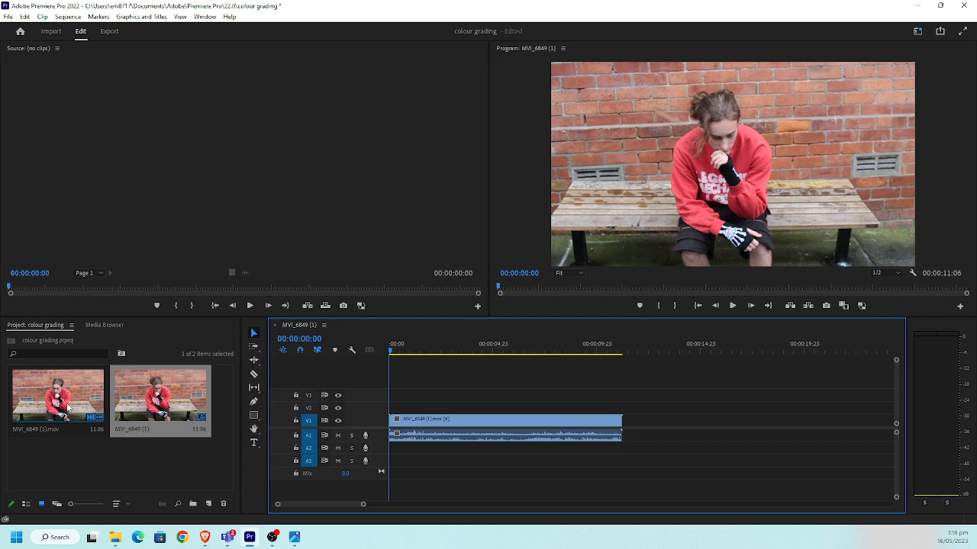
Rename the MVI_6849 (1) sequence in the project as timeline
{"action": "right_click", "coordinate": [68, 391]}
{"action": "left_click", "coordinate": [34, 462]}
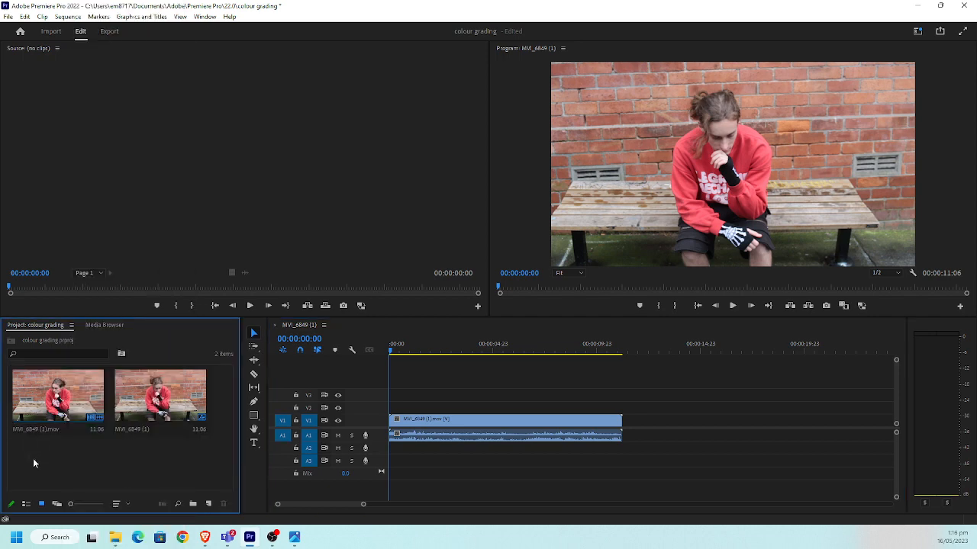
{"action": "left_click", "coordinate": [150, 430]}
{"action": "left_click", "coordinate": [88, 454]}
{"action": "left_click", "coordinate": [131, 429]}
{"action": "left_click", "coordinate": [131, 429]}
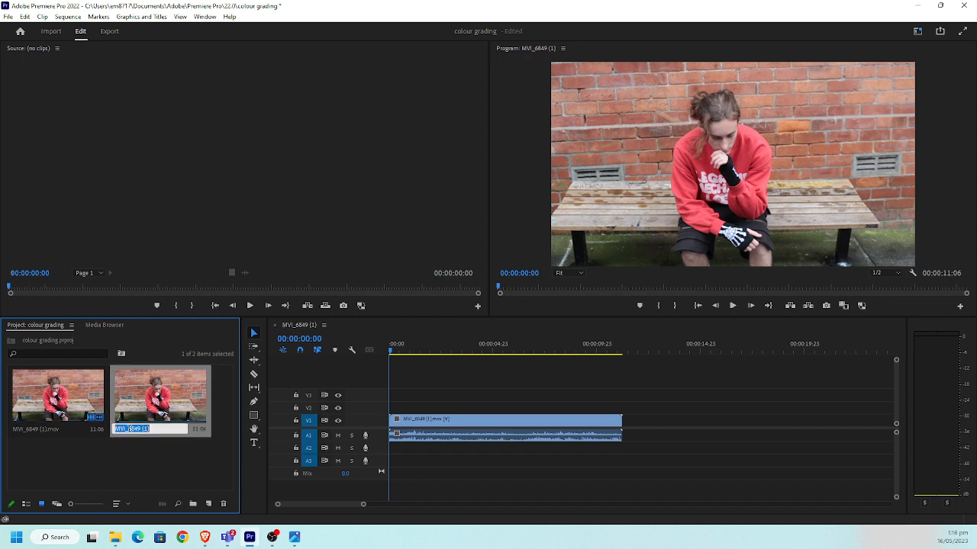
{"action": "type", "text": "timeline"}
{"action": "key", "text": "Tab"}
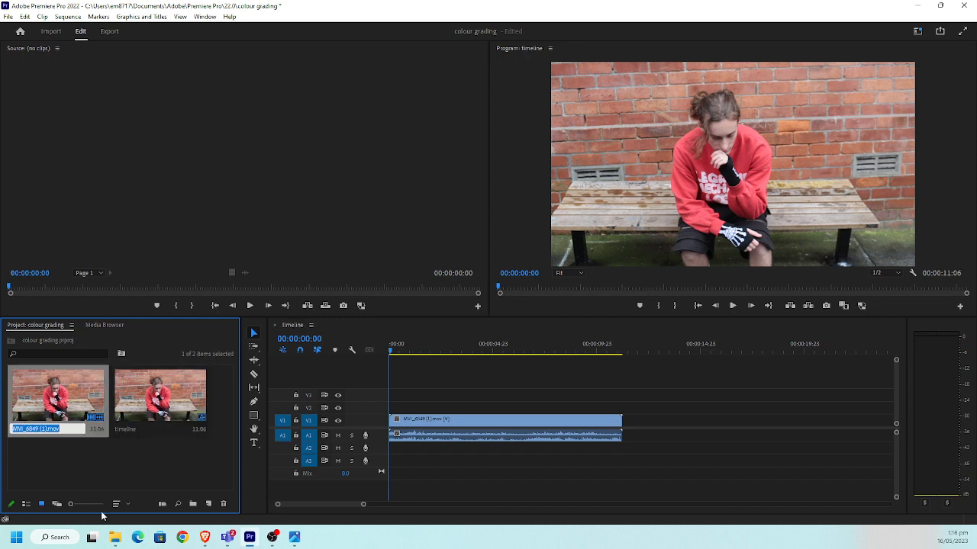
Scrub through the clip, mute audio track A1 and place the playhead at 00:00:05:05
{"action": "left_click", "coordinate": [460, 347]}
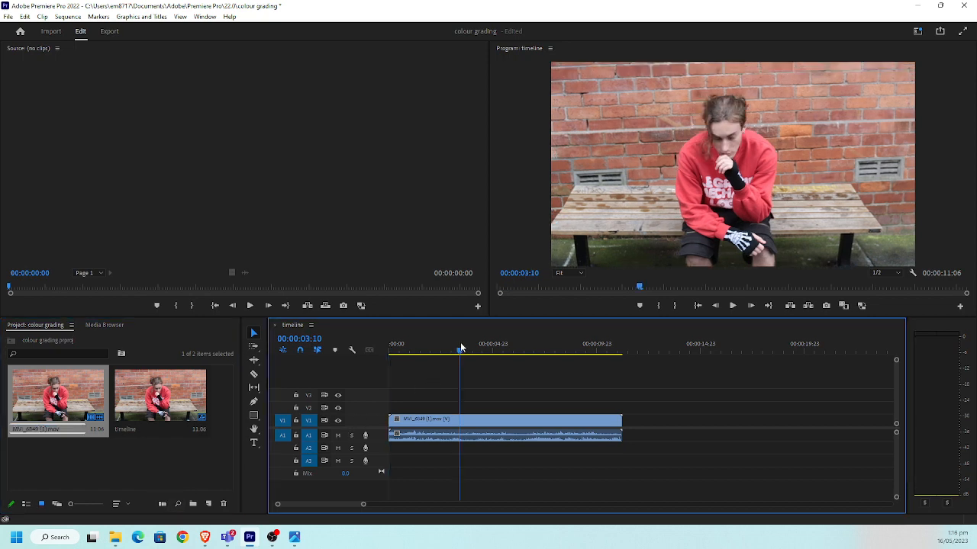
{"action": "left_click_drag", "start_coordinate": [460, 347], "coordinate": [531, 350]}
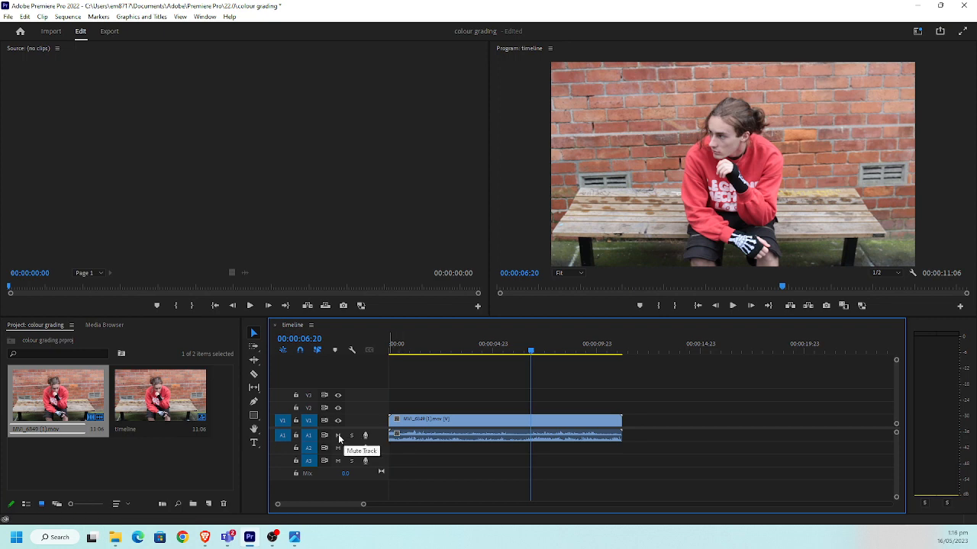
{"action": "left_click", "coordinate": [338, 435]}
{"action": "mouse_move", "coordinate": [493, 349]}
{"action": "left_mouse_down"}
{"action": "mouse_move", "coordinate": [458, 348]}
{"action": "mouse_move", "coordinate": [497, 347]}
{"action": "left_mouse_up"}
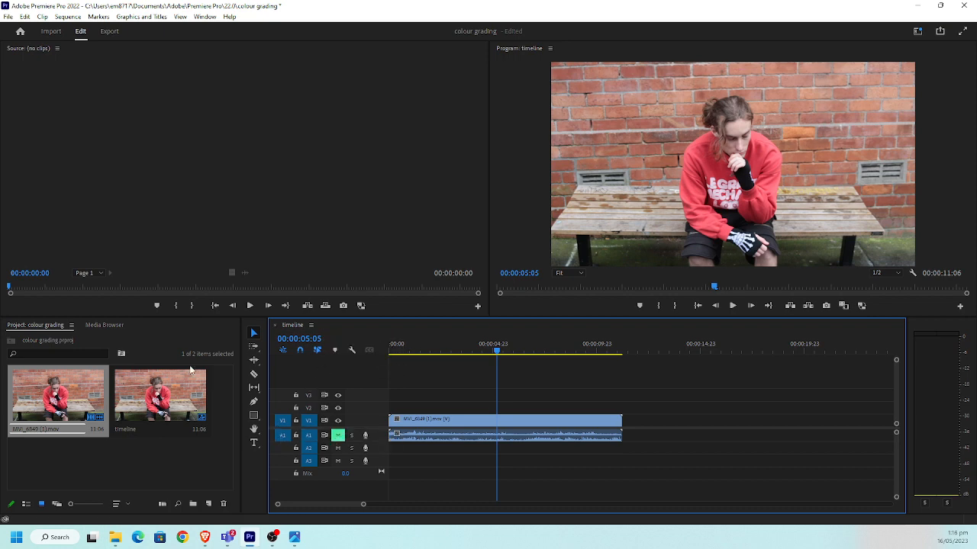
Display the Effects library and expand the Cinematic group of the Lumetri Presets to browse its looks
{"action": "left_click", "coordinate": [204, 16]}
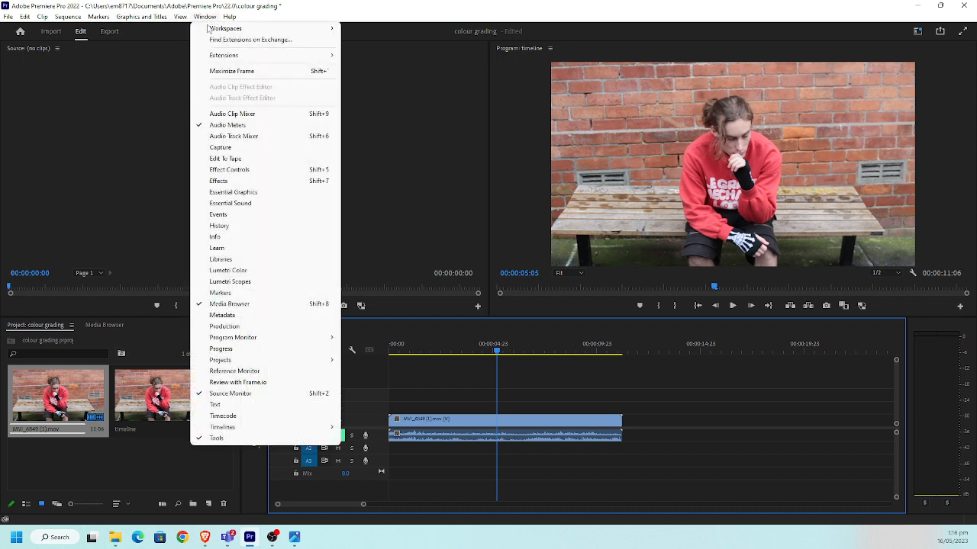
{"action": "left_click", "coordinate": [229, 181]}
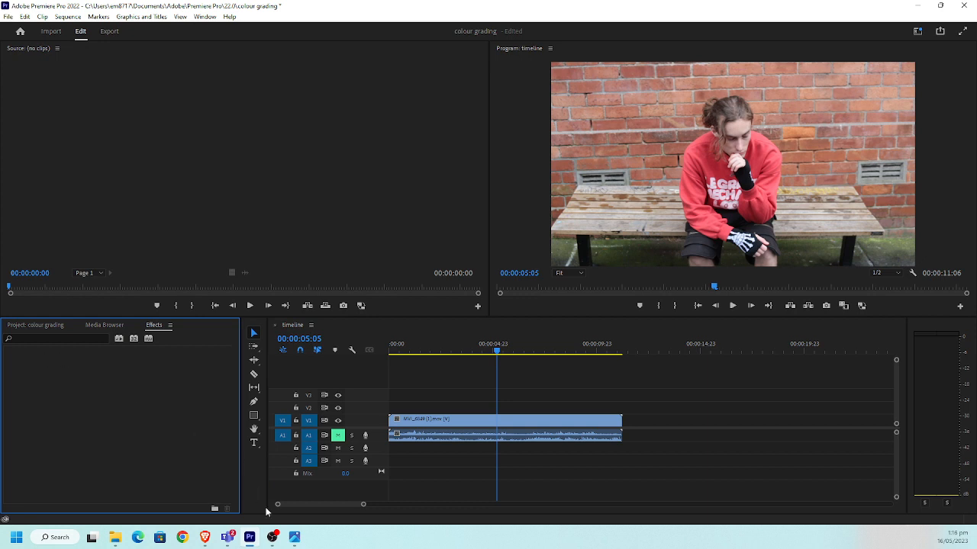
{"action": "left_click", "coordinate": [272, 537]}
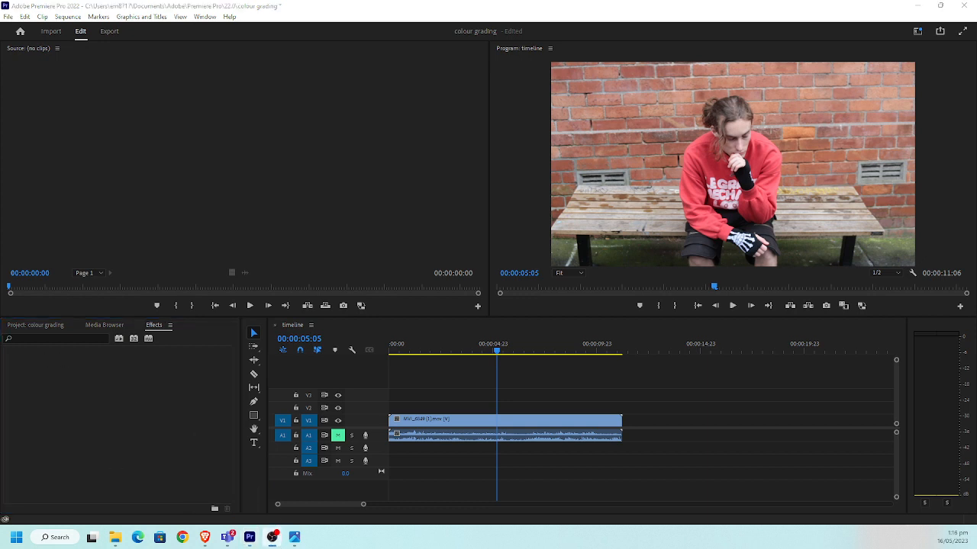
{"action": "left_click", "coordinate": [145, 387]}
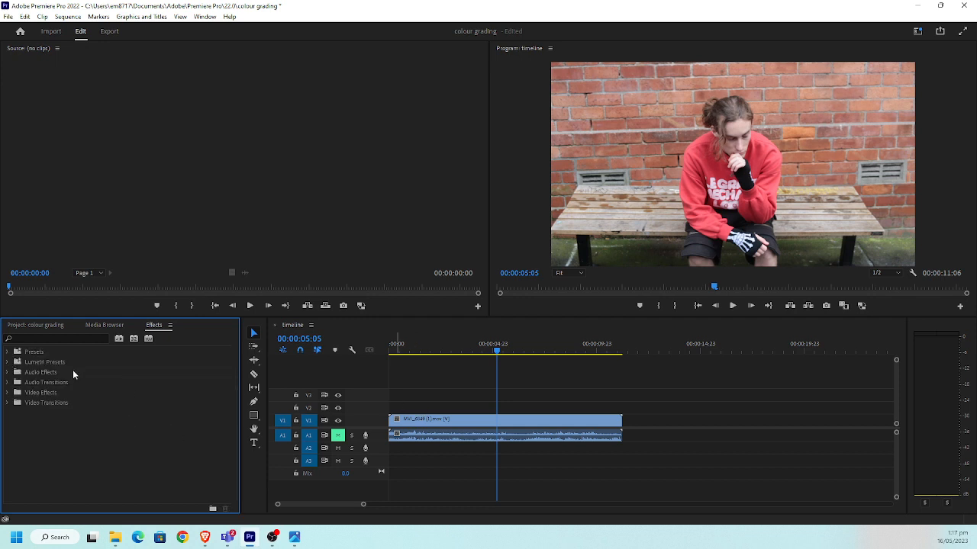
{"action": "left_click", "coordinate": [9, 362]}
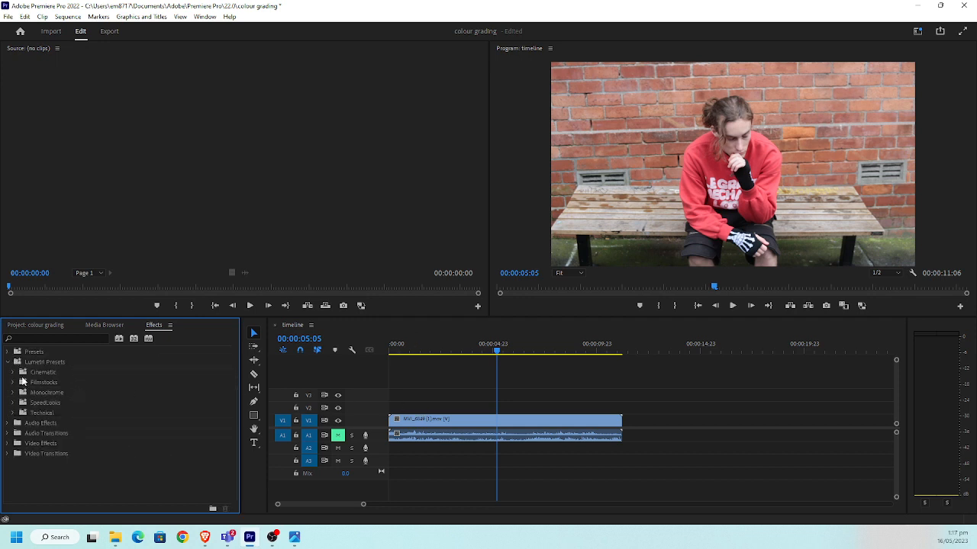
{"action": "left_click", "coordinate": [13, 372]}
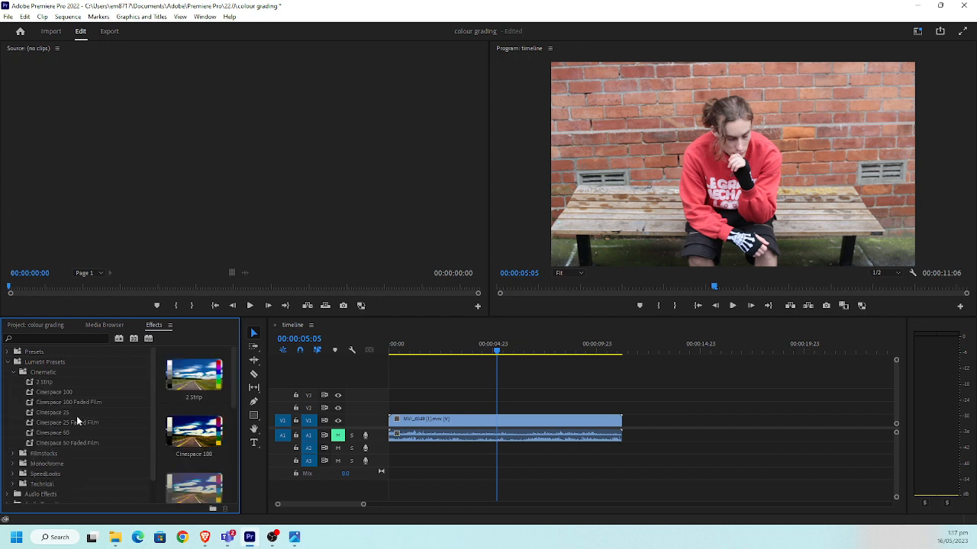
{"action": "scroll", "coordinate": [69, 424], "scroll_direction": "down", "scroll_amount": 1}
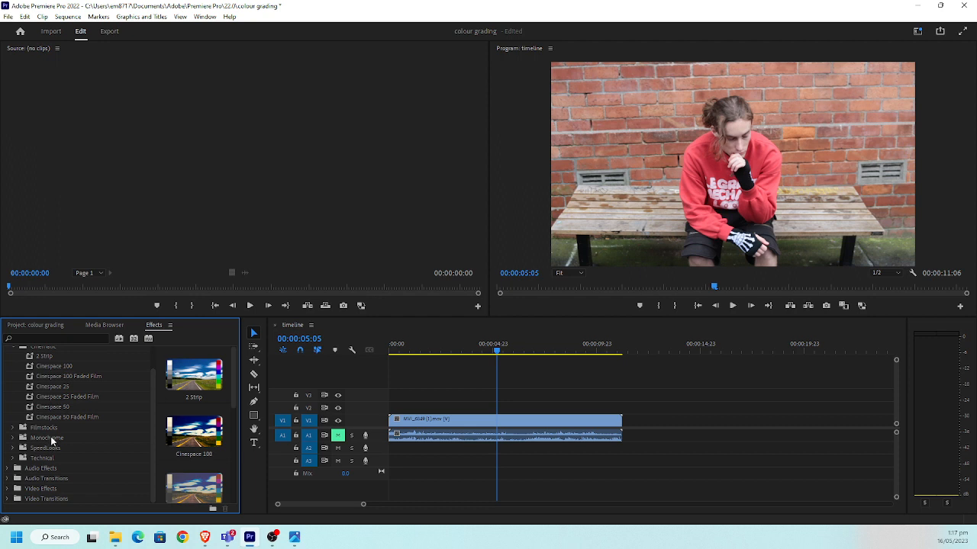
Try to apply the Cinespace 50 Lumetri preset to the MVI_6849 (1) clip in the timeline
{"action": "scroll", "coordinate": [32, 426], "scroll_direction": "up", "scroll_amount": 1}
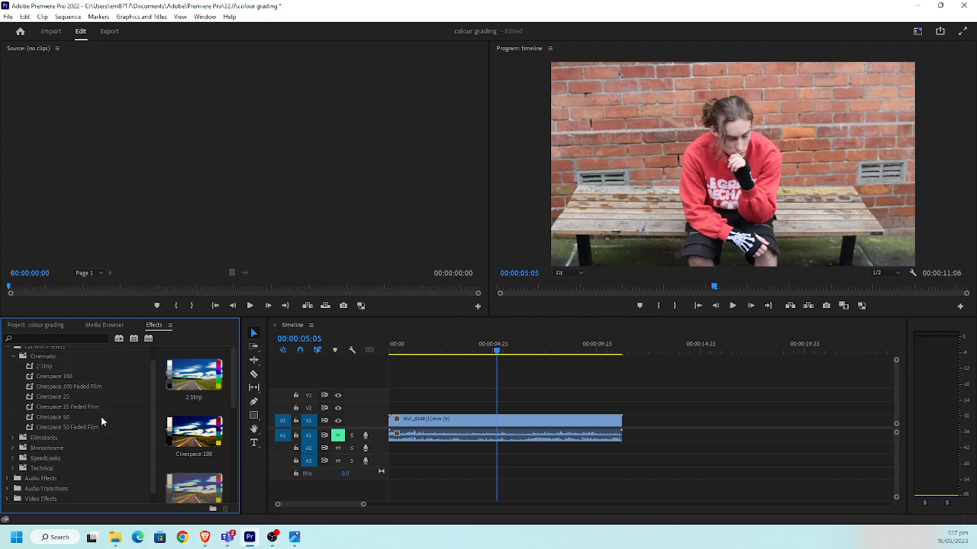
{"action": "scroll", "coordinate": [202, 456], "scroll_direction": "down", "scroll_amount": 2}
{"action": "scroll", "coordinate": [211, 459], "scroll_direction": "down", "scroll_amount": 1}
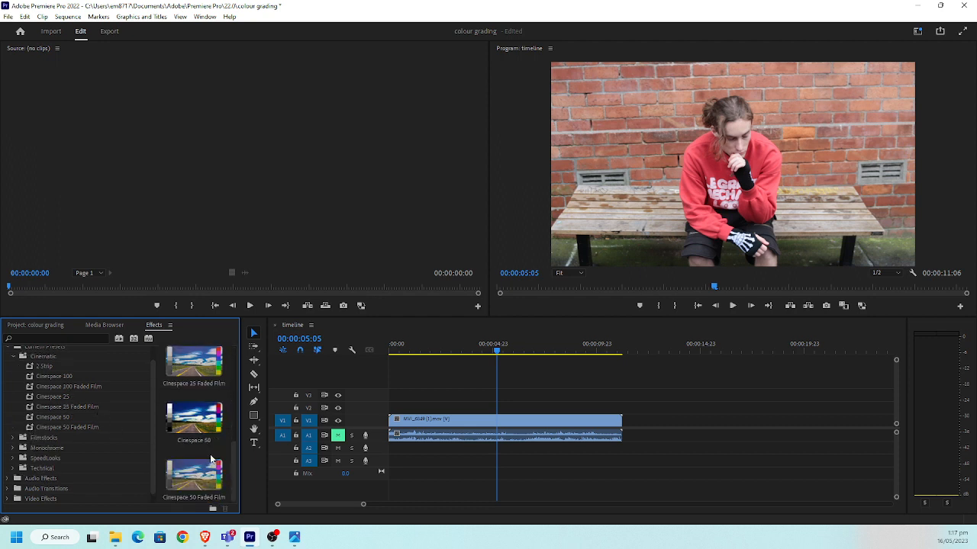
{"action": "left_click_drag", "start_coordinate": [200, 420], "coordinate": [481, 431]}
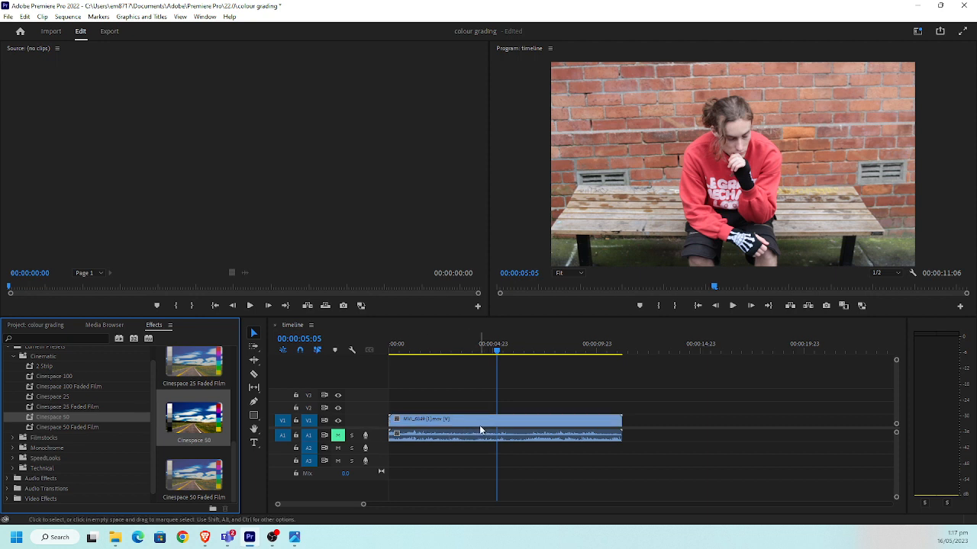
{"action": "left_click_drag", "start_coordinate": [76, 421], "coordinate": [479, 424]}
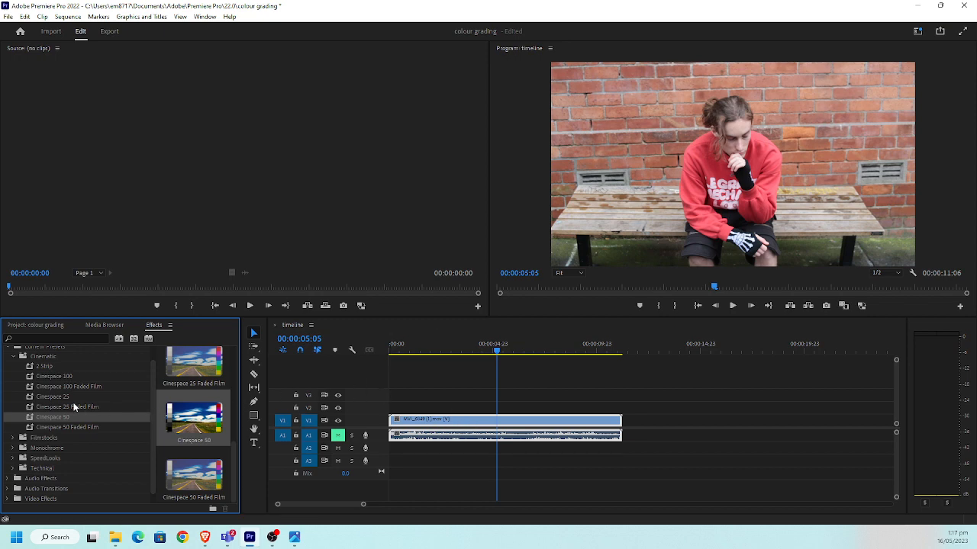
Look into the SpeedLooks and Presets groups of the effects library and collapse the expanded folders
{"action": "left_click", "coordinate": [14, 356]}
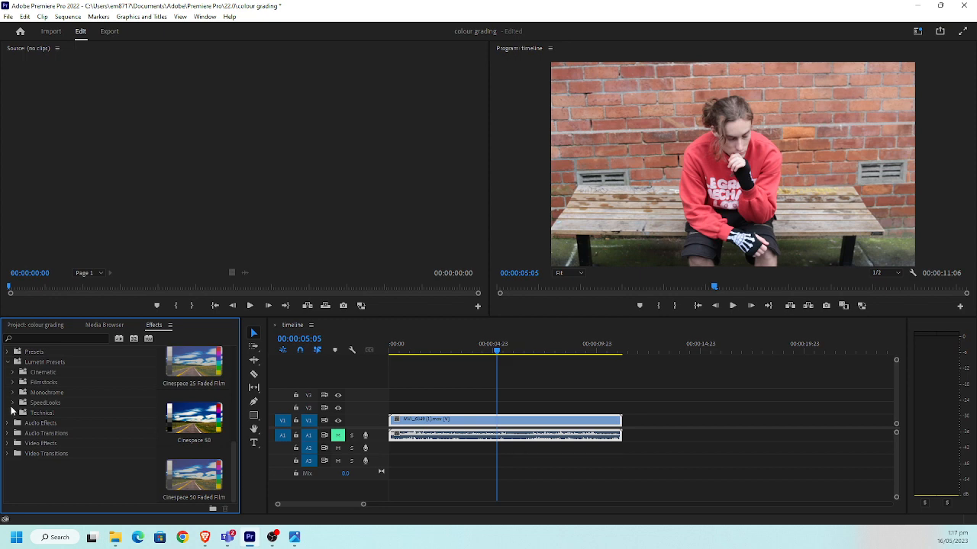
{"action": "left_click", "coordinate": [12, 404]}
{"action": "left_click", "coordinate": [13, 403]}
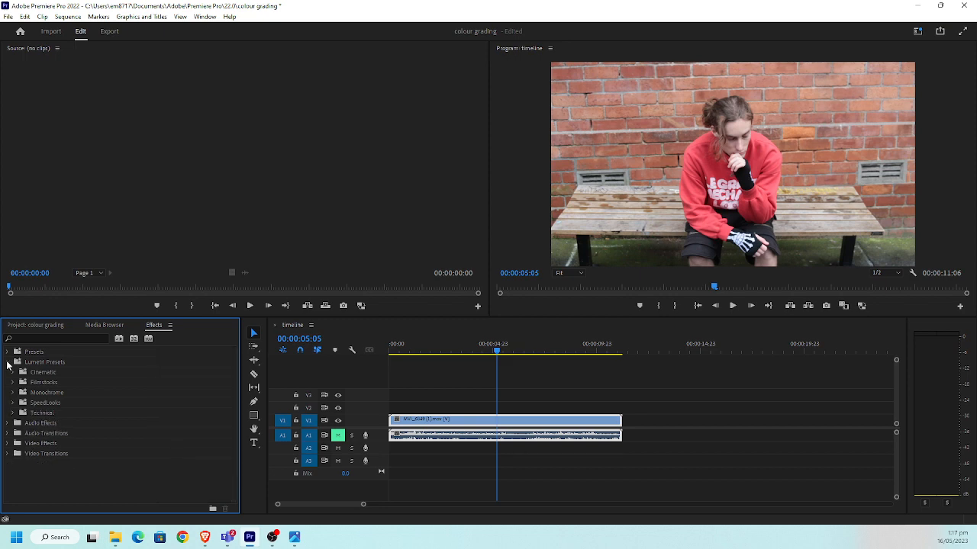
{"action": "left_click", "coordinate": [7, 362]}
{"action": "left_click", "coordinate": [7, 352]}
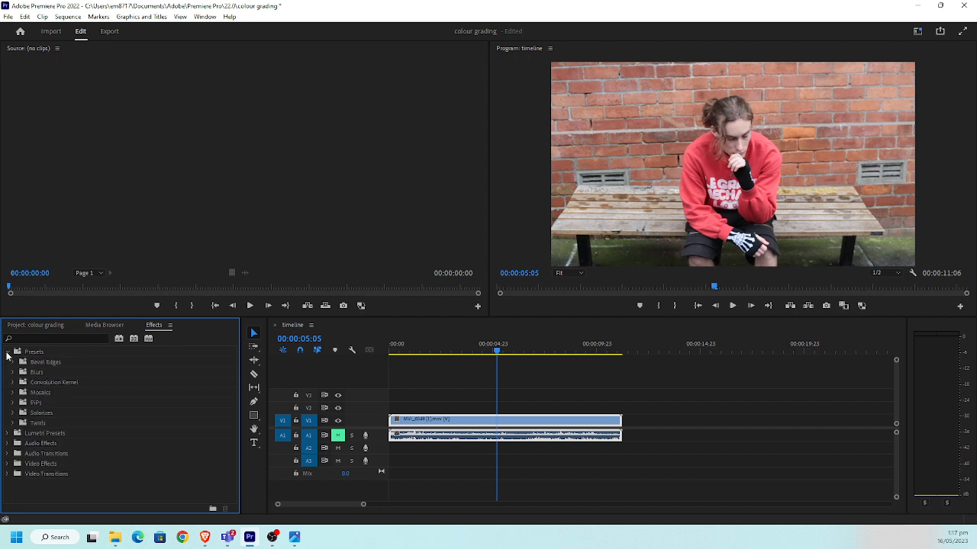
{"action": "left_click", "coordinate": [7, 353]}
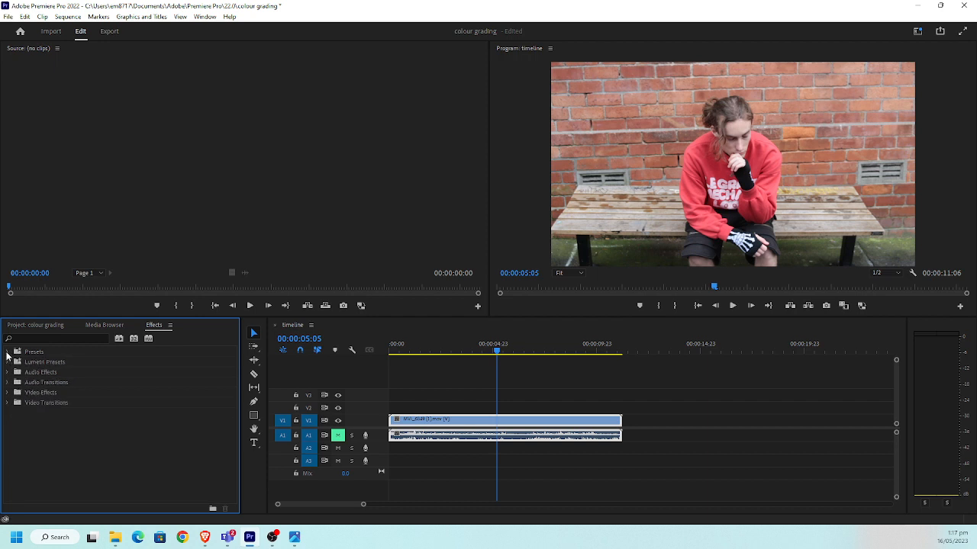
Search the effects library for lumetri and apply the Lumetri Color video effect to the MVI_6849 (1) clip on V1
{"action": "left_click", "coordinate": [54, 338]}
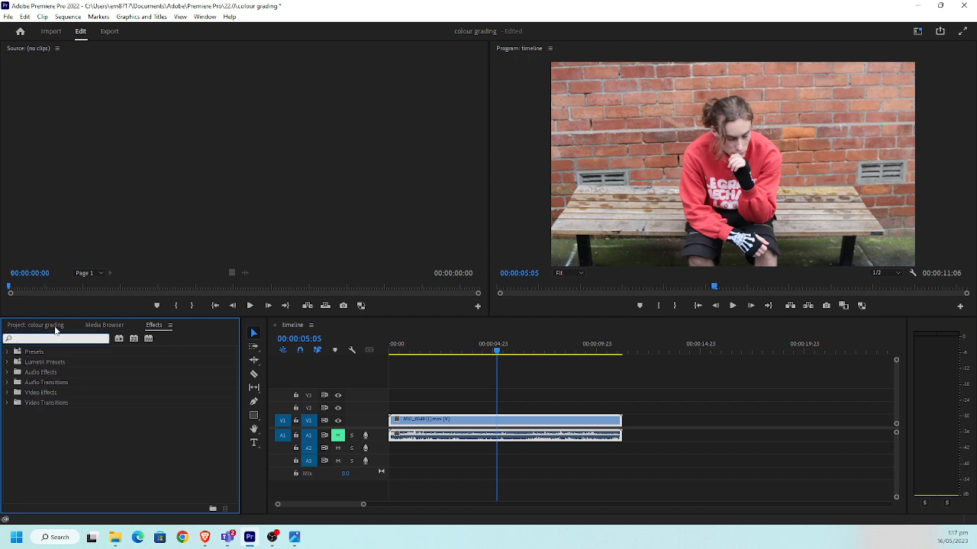
{"action": "type", "text": "lumetri"}
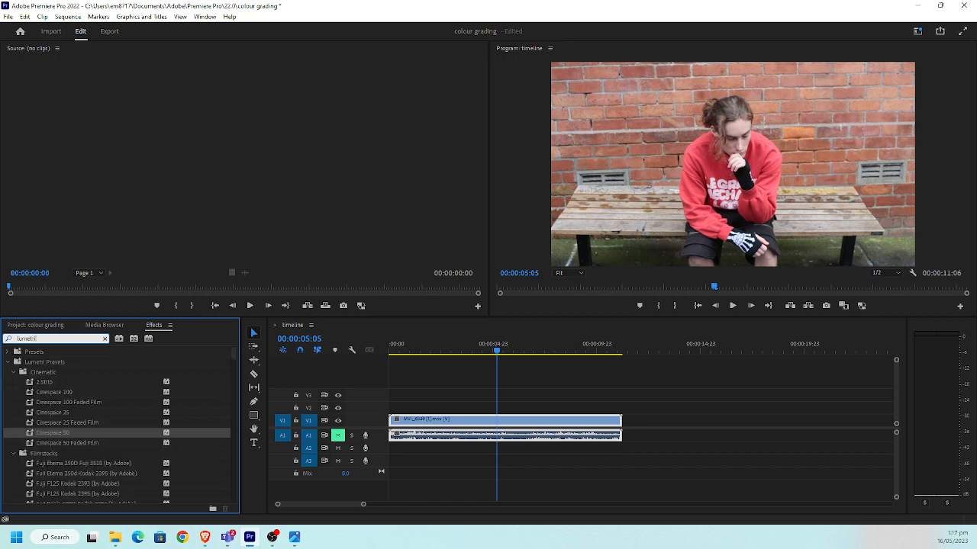
{"action": "scroll", "coordinate": [143, 400], "scroll_direction": "down", "scroll_amount": 10}
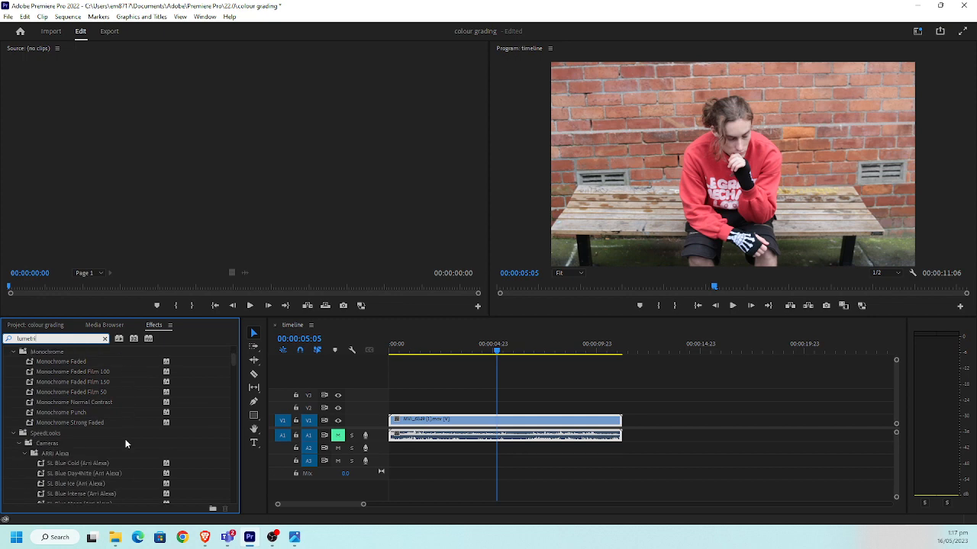
{"action": "scroll", "coordinate": [122, 450], "scroll_direction": "down", "scroll_amount": 10}
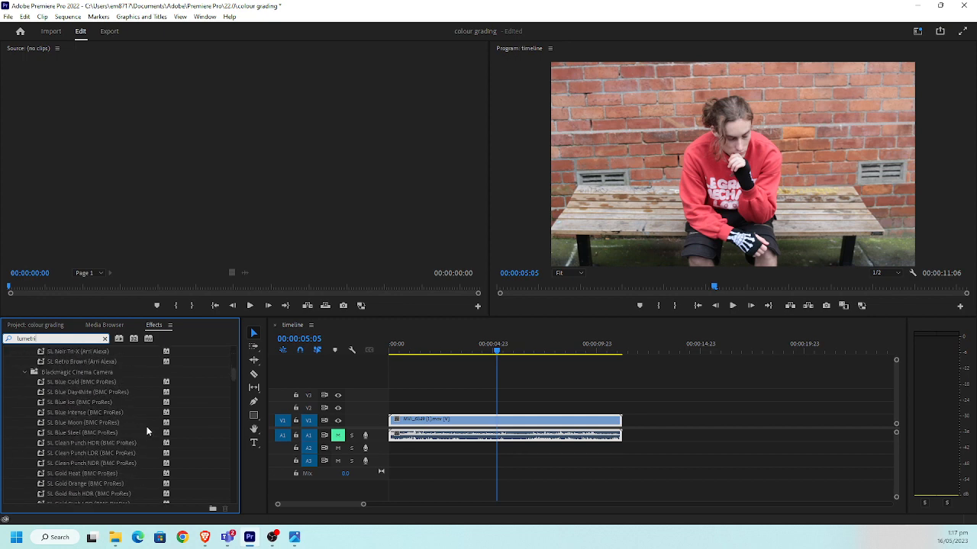
{"action": "left_click_drag", "start_coordinate": [234, 383], "coordinate": [234, 500]}
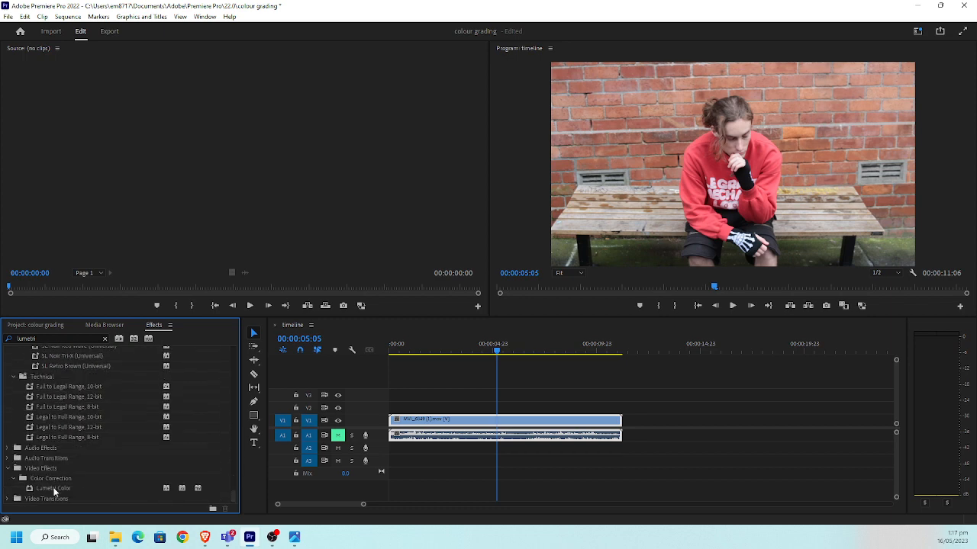
{"action": "left_click_drag", "start_coordinate": [53, 488], "coordinate": [525, 426]}
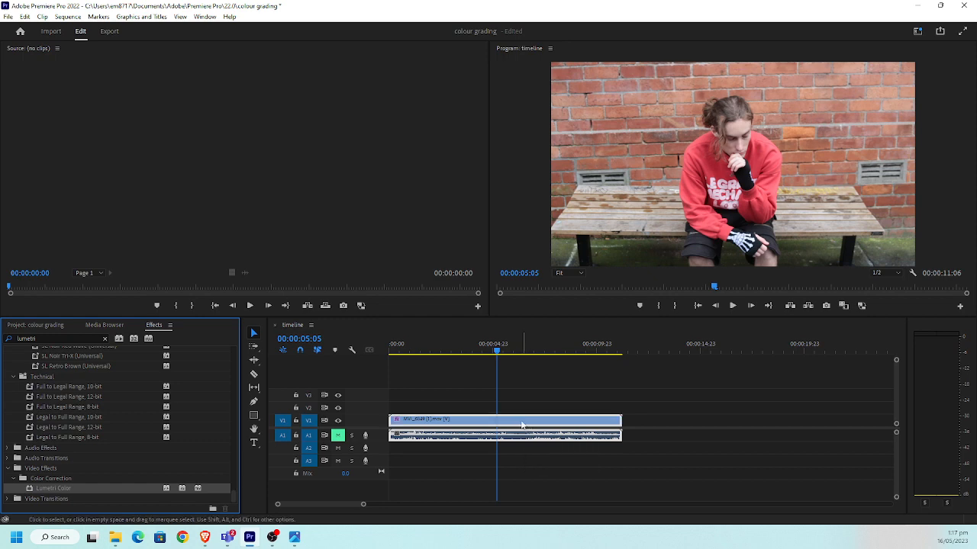
Display the clip's Lumetri Color Wheels & Match controls in full and place the playhead at 00:00:05:08
{"action": "left_click", "coordinate": [204, 16]}
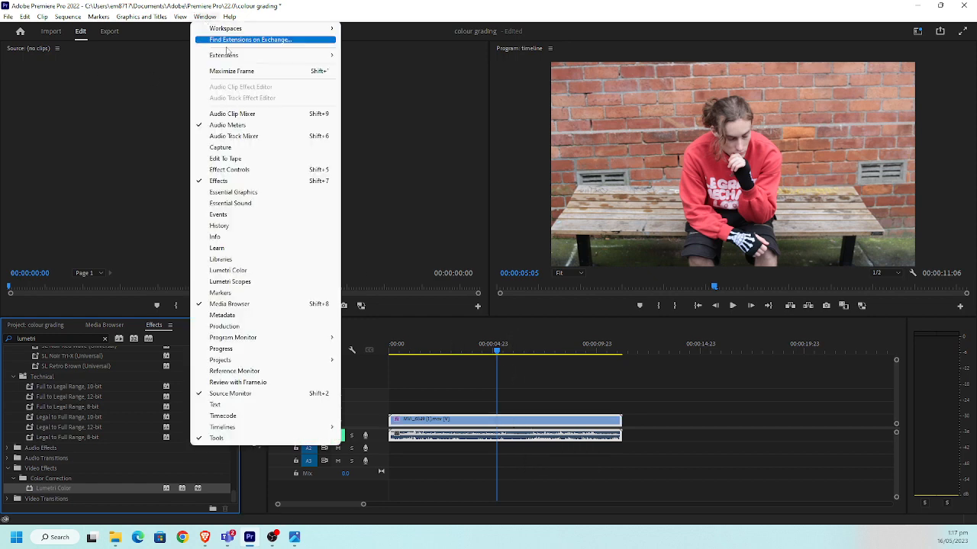
{"action": "left_click", "coordinate": [257, 171]}
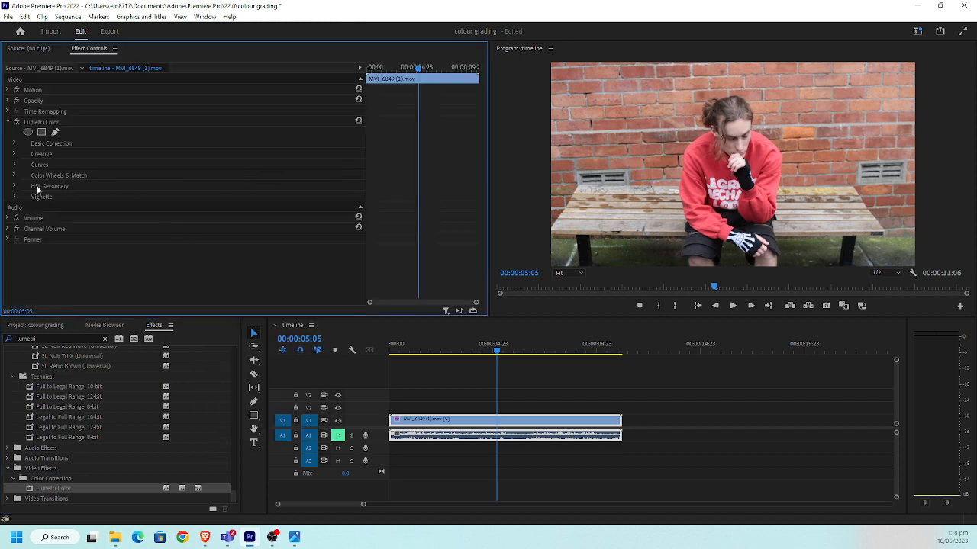
{"action": "left_click", "coordinate": [52, 124]}
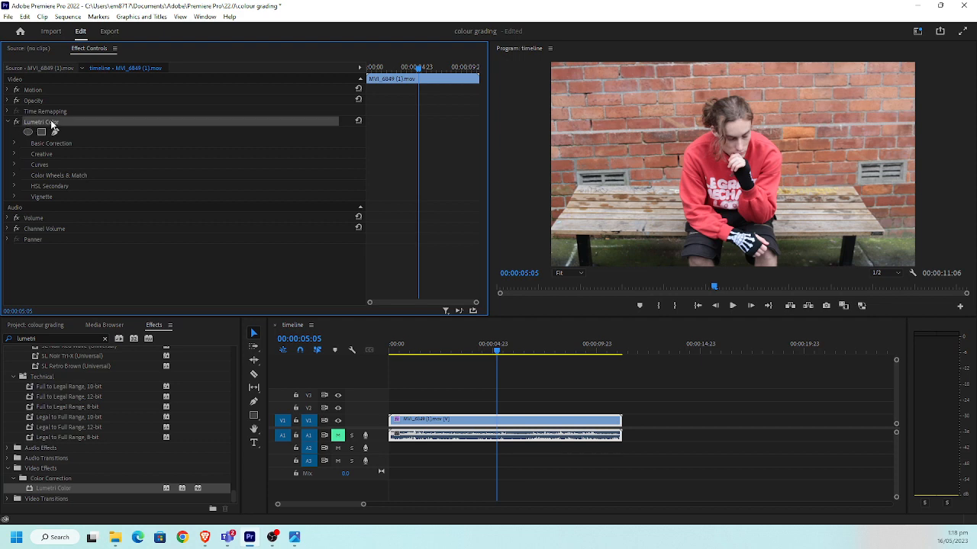
{"action": "left_click", "coordinate": [14, 176]}
{"action": "scroll", "coordinate": [162, 208], "scroll_direction": "down", "scroll_amount": 1}
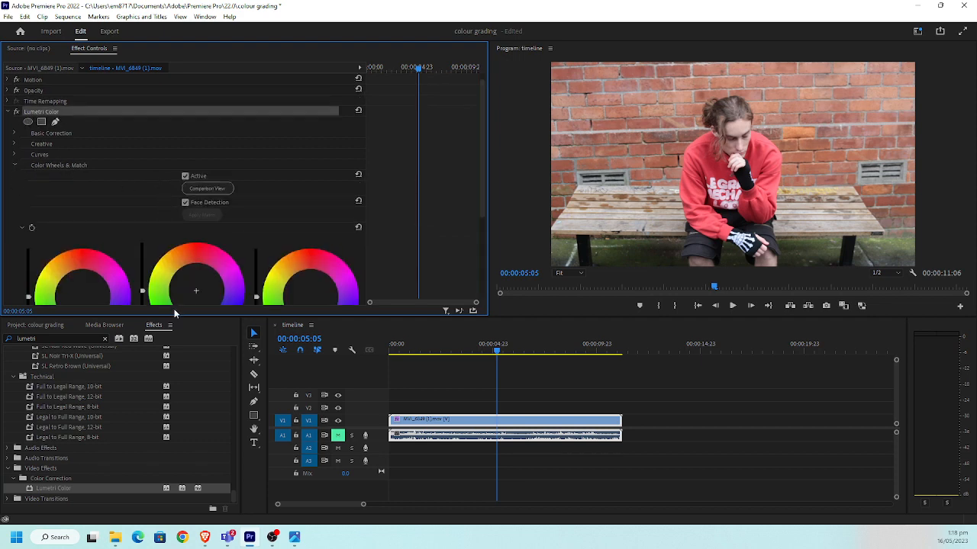
{"action": "left_click_drag", "start_coordinate": [173, 318], "coordinate": [176, 390]}
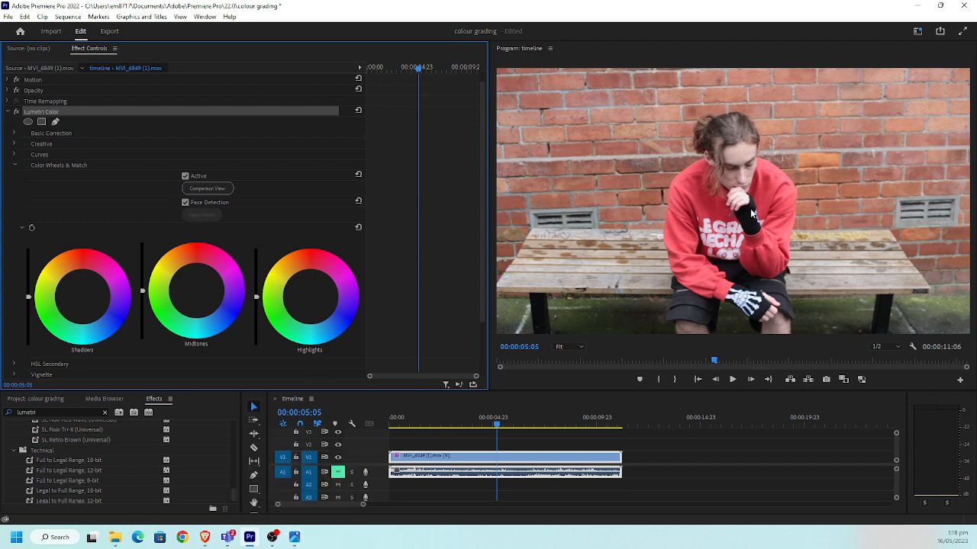
{"action": "left_click", "coordinate": [500, 422]}
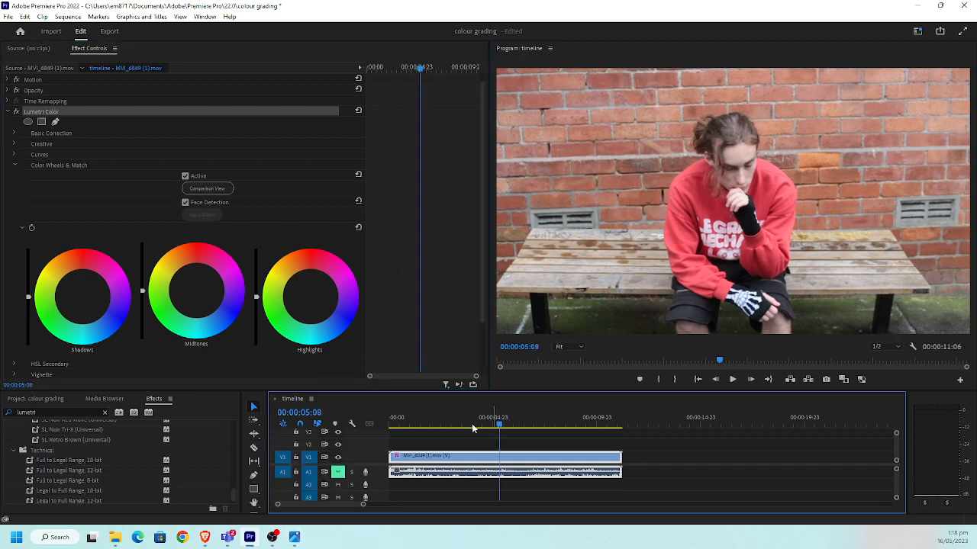
Search the effects library for vig and clear the search
{"action": "scroll", "coordinate": [80, 458], "scroll_direction": "up", "scroll_amount": 3}
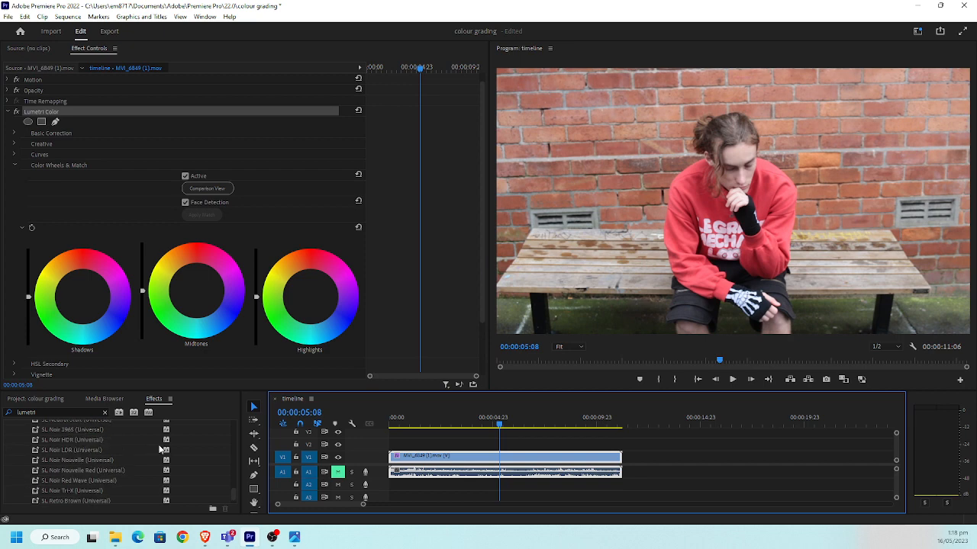
{"action": "left_click", "coordinate": [48, 412]}
{"action": "double_click", "coordinate": [48, 412]}
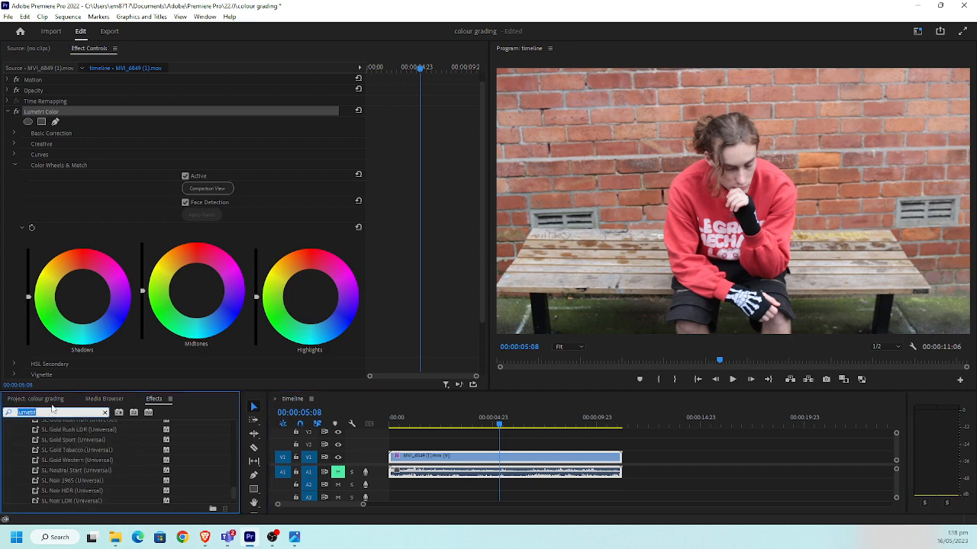
{"action": "type", "text": "vig"}
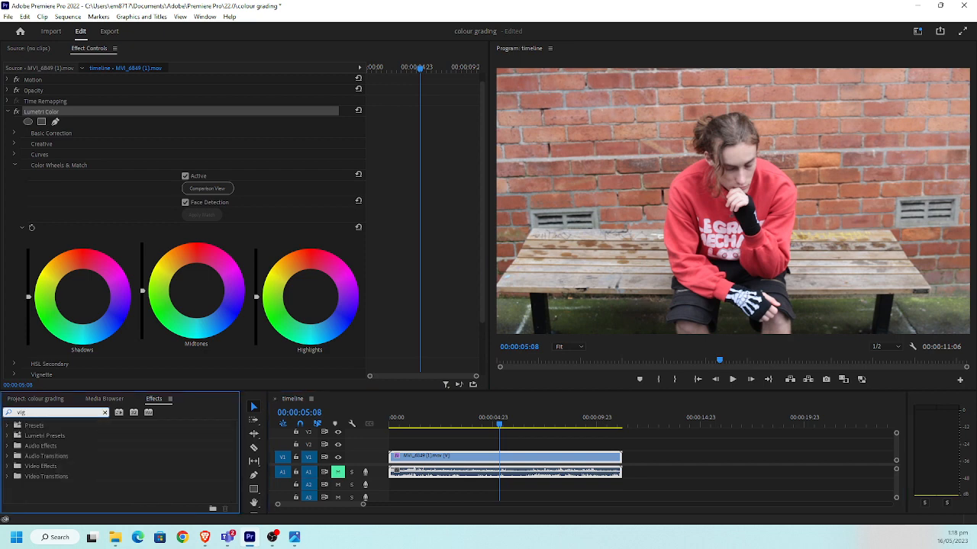
{"action": "key", "text": "BackSpace"}
{"action": "key", "text": "BackSpace"}
{"action": "key", "text": "BackSpace"}
Collapse the Lumetri Color effect and add the default Cross Dissolve transition to both ends of the clip
{"action": "scroll", "coordinate": [104, 183], "scroll_direction": "up", "scroll_amount": 1}
{"action": "left_click", "coordinate": [7, 122]}
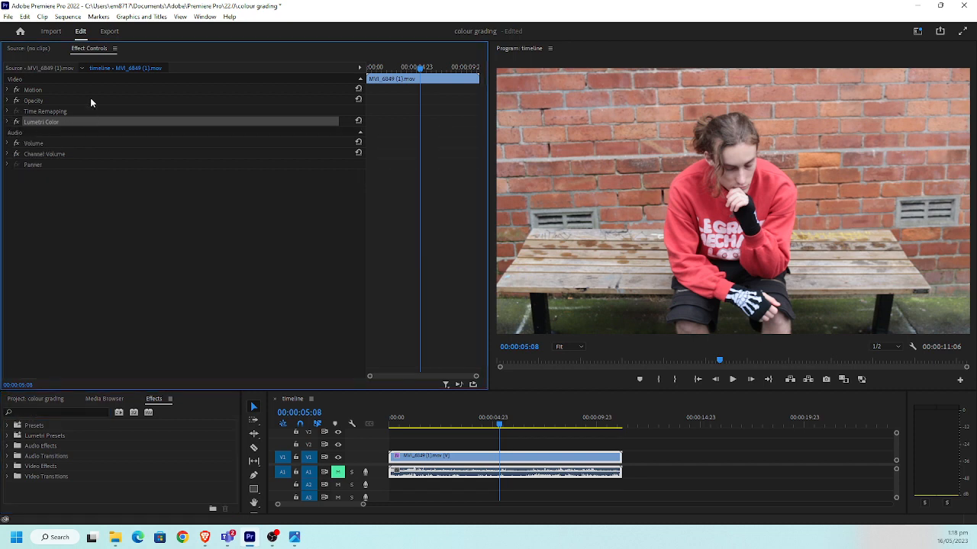
{"action": "key", "text": "ctrl+d"}
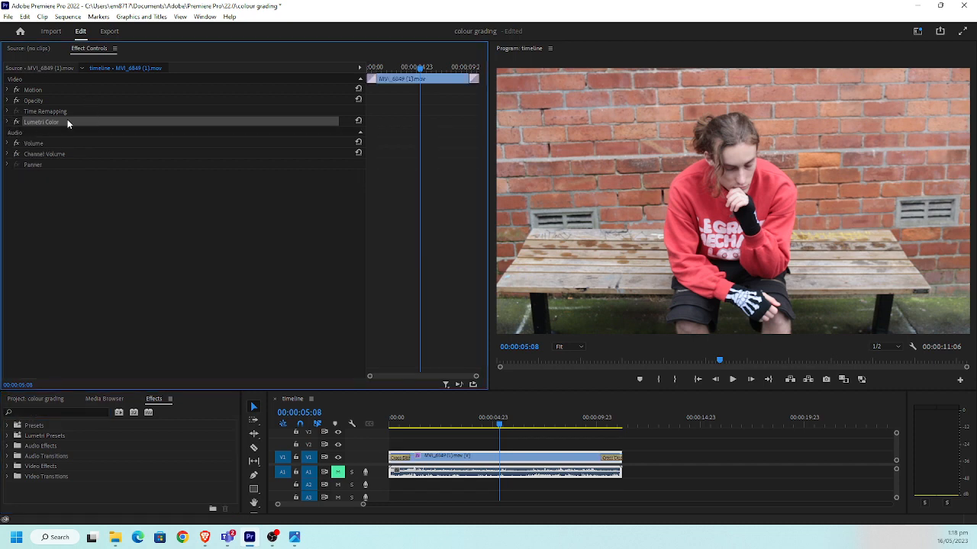
Duplicate the Lumetri Color effect on the clip twice, giving three Lumetri Color effects in total
{"action": "right_click", "coordinate": [67, 122]}
{"action": "left_click", "coordinate": [92, 169]}
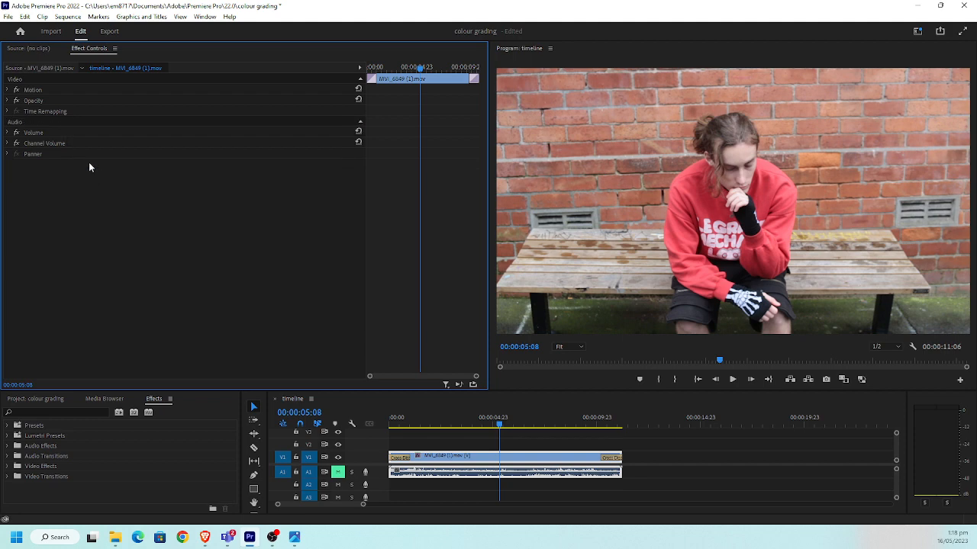
{"action": "key", "text": "ctrl+z"}
{"action": "left_click", "coordinate": [57, 122]}
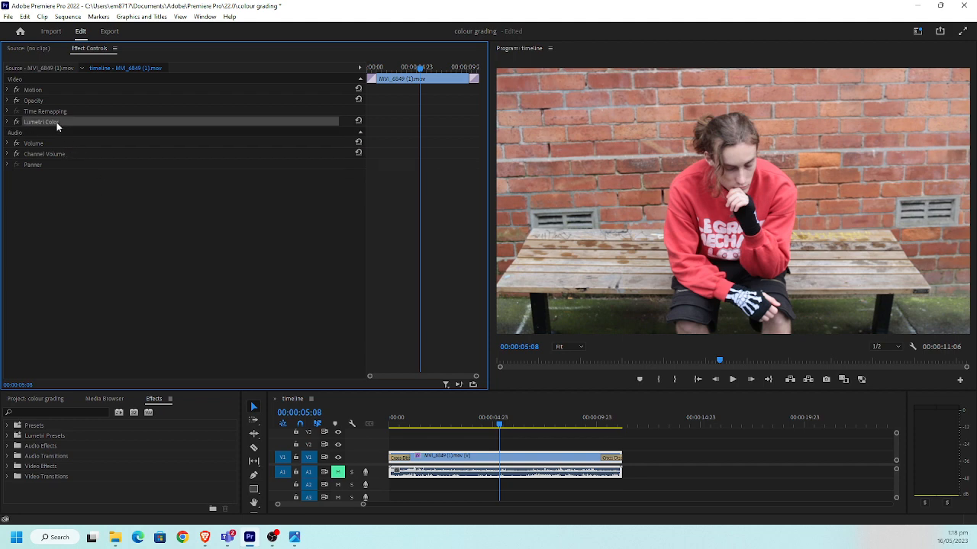
{"action": "key", "text": "ctrl+v"}
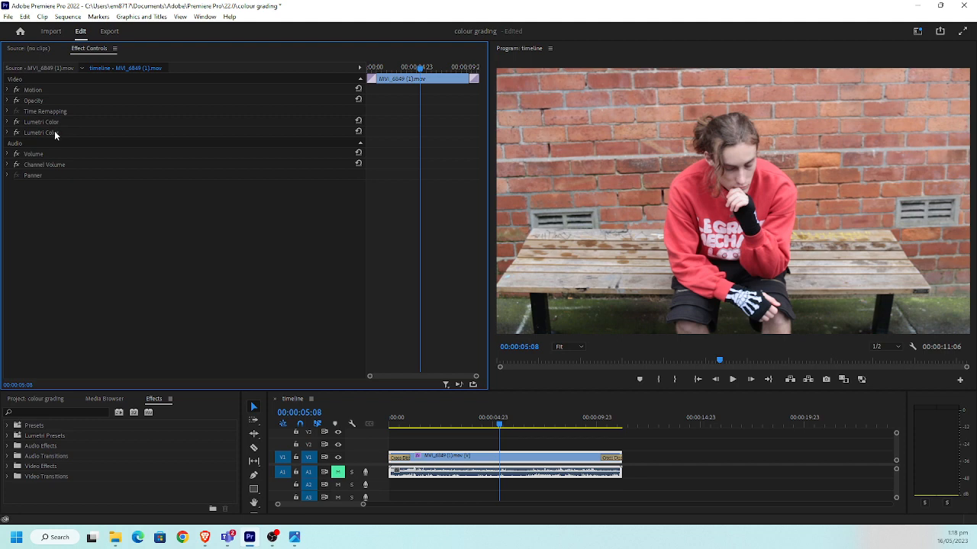
{"action": "left_click", "coordinate": [55, 134]}
{"action": "key", "text": "ctrl+v"}
{"action": "left_click", "coordinate": [58, 143]}
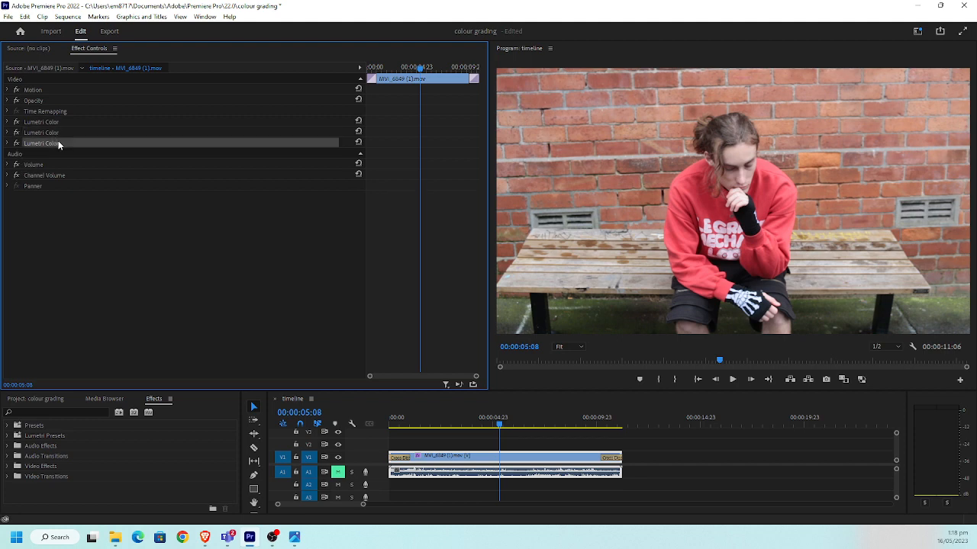
{"action": "left_click", "coordinate": [50, 135]}
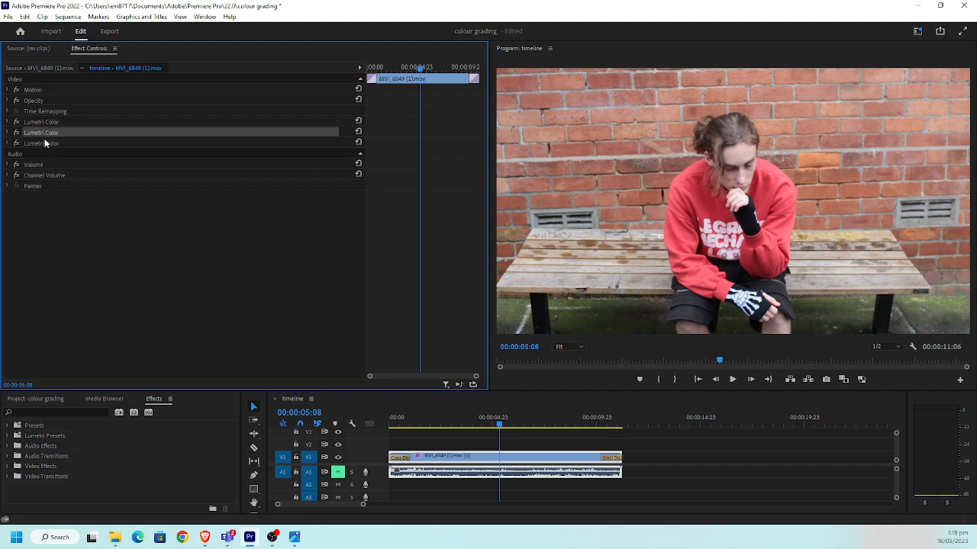
Set the Saturation in the Creative section of the first Lumetri Color effect to 86
{"action": "left_click", "coordinate": [45, 126]}
{"action": "left_click", "coordinate": [36, 125]}
{"action": "left_click", "coordinate": [8, 123]}
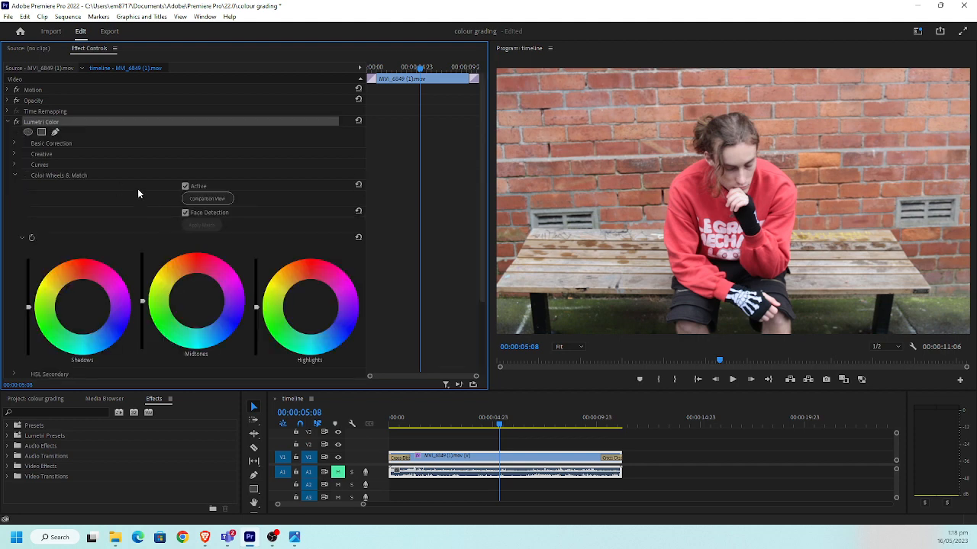
{"action": "left_click", "coordinate": [14, 176]}
{"action": "left_click", "coordinate": [19, 154]}
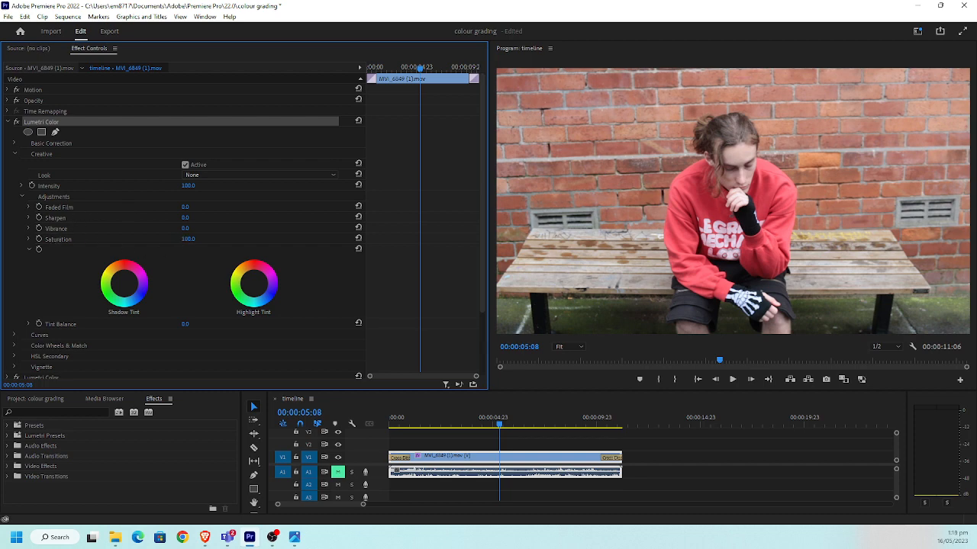
{"action": "left_click_drag", "start_coordinate": [188, 239], "coordinate": [185, 240]}
Examine the Curves and Vignette sections of the first Lumetri Color effect and collapse them again
{"action": "scroll", "coordinate": [140, 216], "scroll_direction": "down", "scroll_amount": 5}
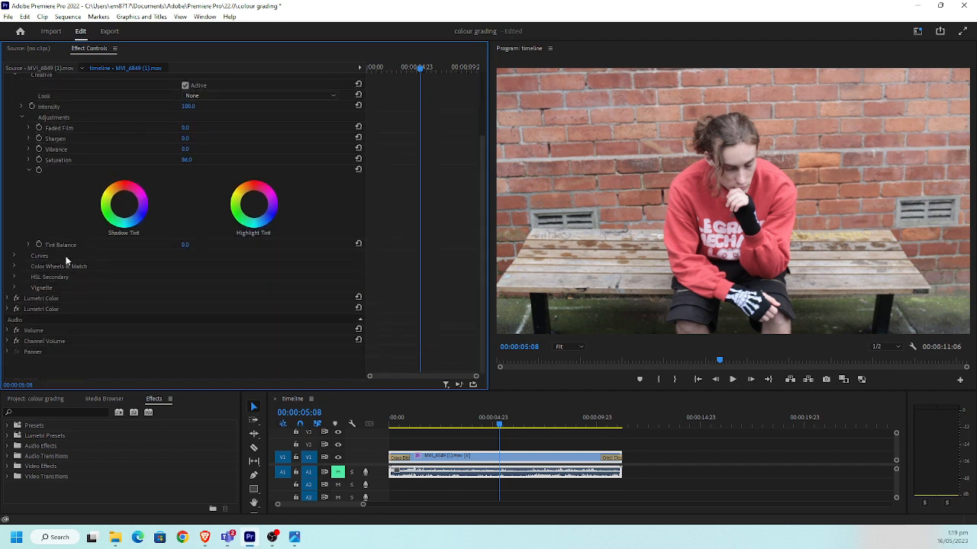
{"action": "left_click", "coordinate": [14, 256]}
{"action": "scroll", "coordinate": [170, 241], "scroll_direction": "down", "scroll_amount": 3}
{"action": "scroll", "coordinate": [170, 240], "scroll_direction": "down", "scroll_amount": 5}
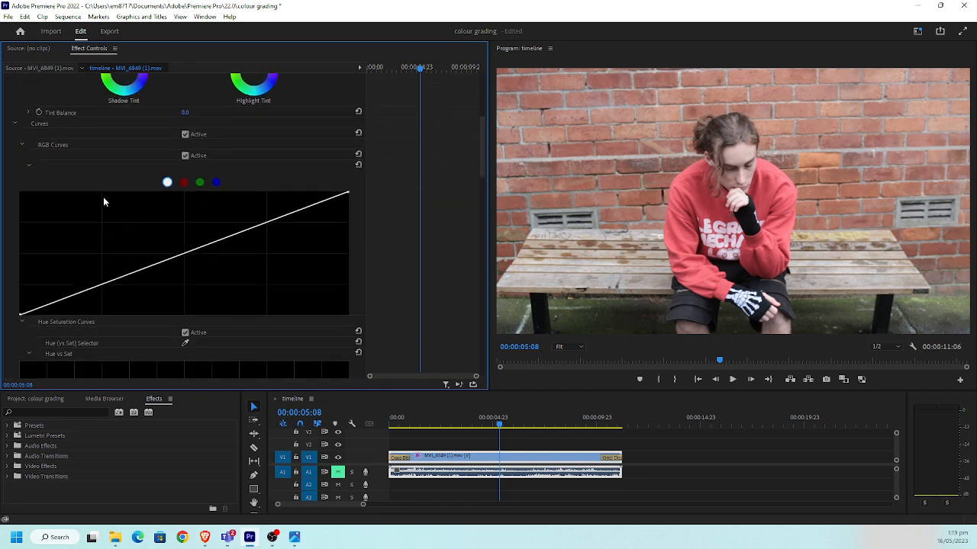
{"action": "scroll", "coordinate": [99, 198], "scroll_direction": "down", "scroll_amount": 5}
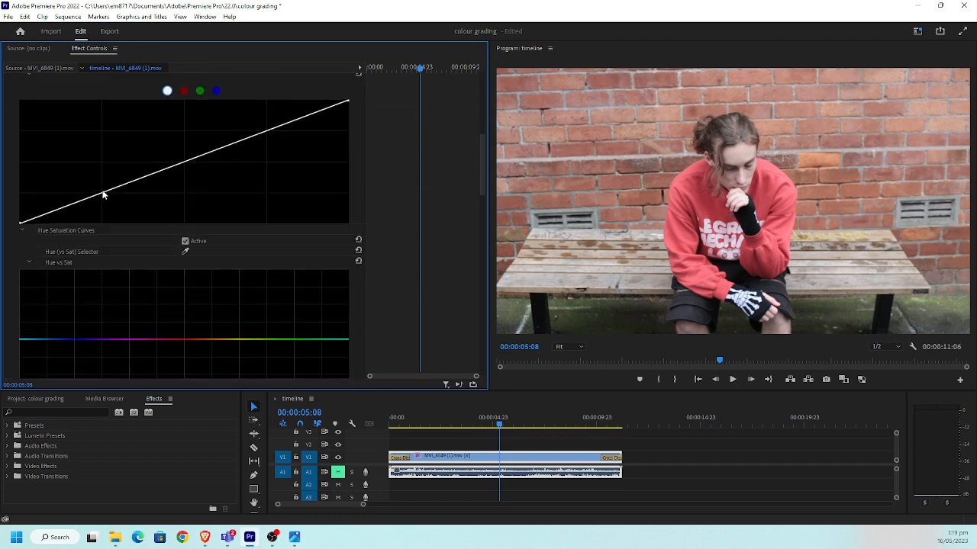
{"action": "scroll", "coordinate": [50, 192], "scroll_direction": "up", "scroll_amount": 7}
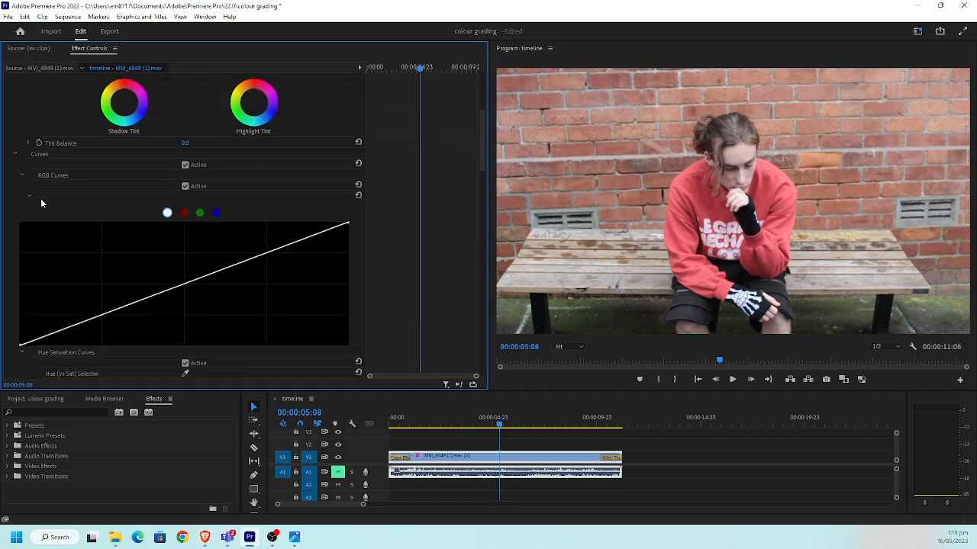
{"action": "left_click", "coordinate": [15, 155]}
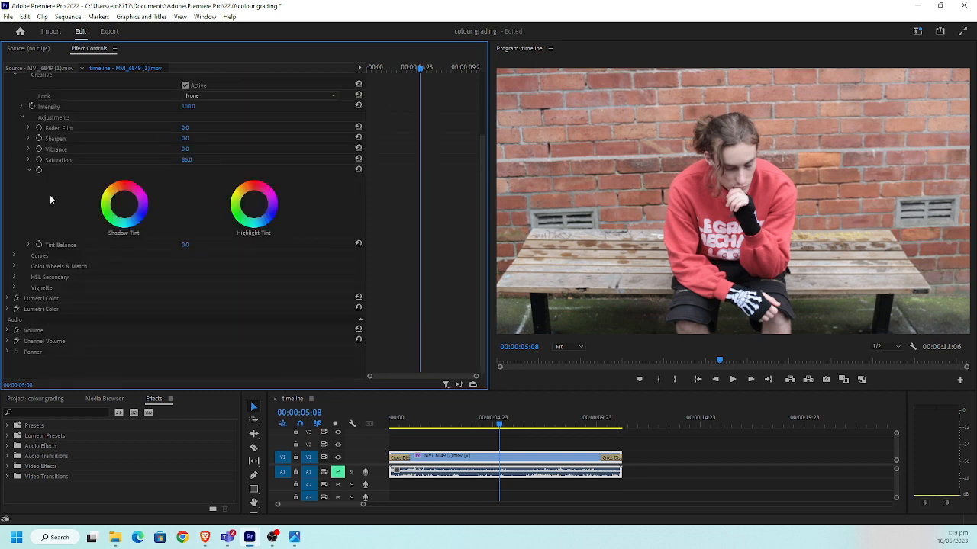
{"action": "left_click", "coordinate": [14, 287]}
{"action": "left_click", "coordinate": [14, 288]}
Expand the Vignette section of the third Lumetri Color effect and set its Amount to 4.4
{"action": "left_click", "coordinate": [40, 312]}
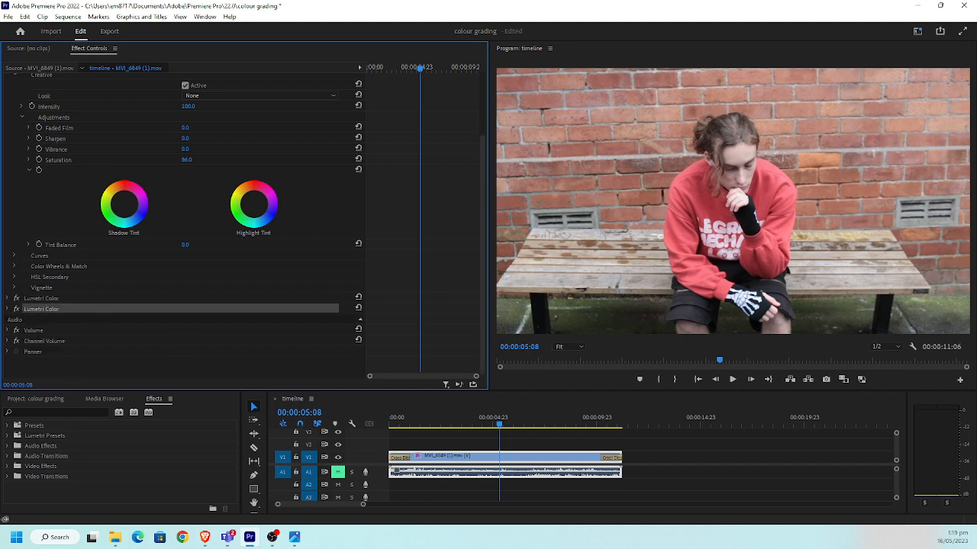
{"action": "left_click", "coordinate": [8, 309]}
{"action": "scroll", "coordinate": [80, 303], "scroll_direction": "down", "scroll_amount": 4}
{"action": "scroll", "coordinate": [79, 303], "scroll_direction": "down", "scroll_amount": 1}
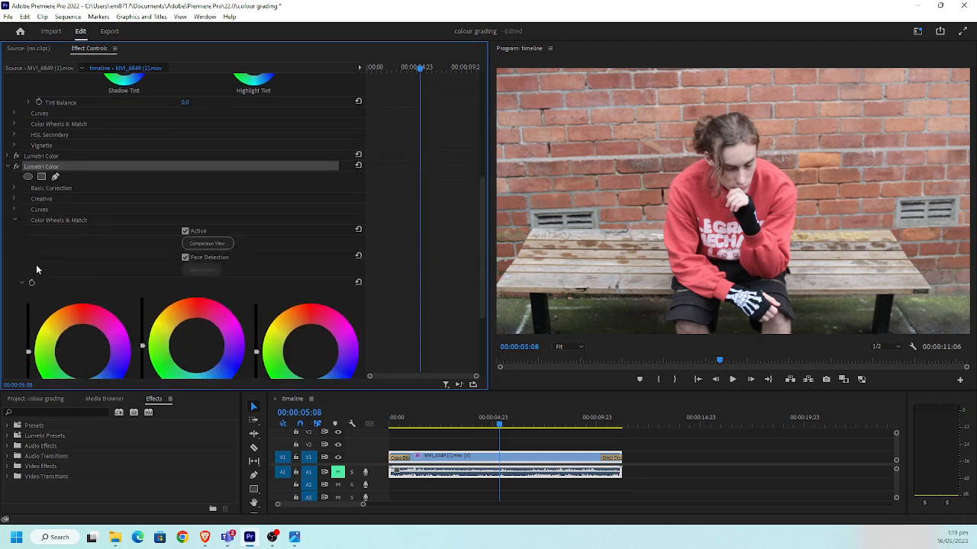
{"action": "left_click", "coordinate": [14, 220]}
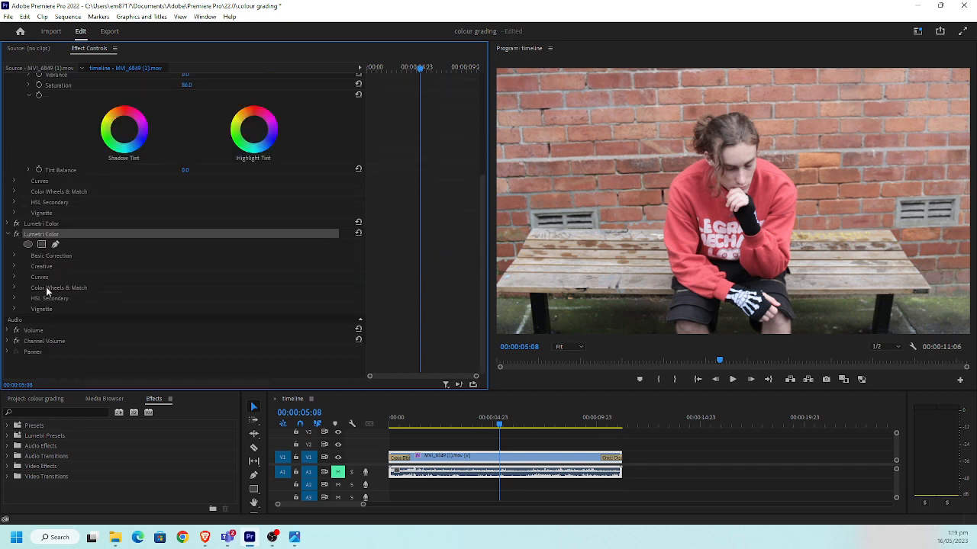
{"action": "left_click", "coordinate": [14, 309]}
{"action": "scroll", "coordinate": [99, 301], "scroll_direction": "down", "scroll_amount": 2}
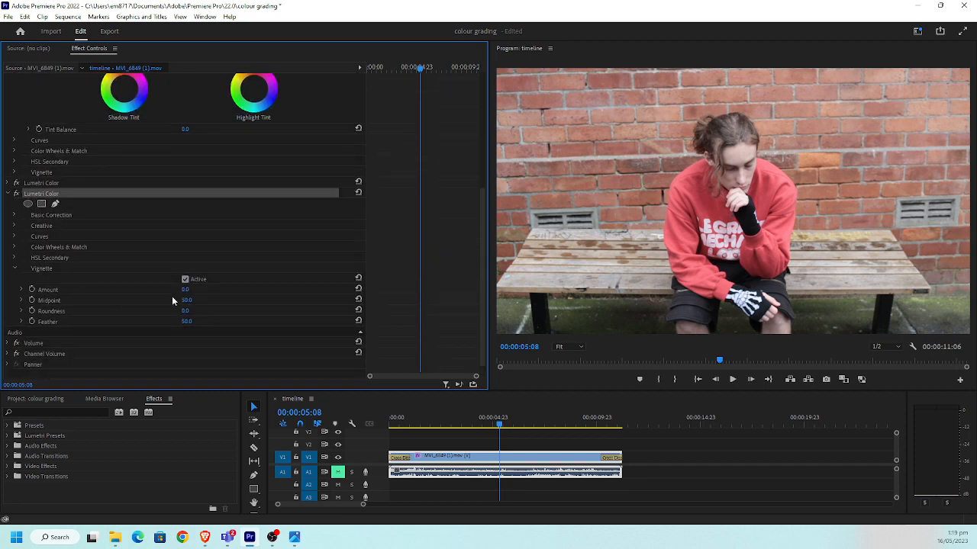
{"action": "left_click_drag", "start_coordinate": [184, 291], "coordinate": [222, 291]}
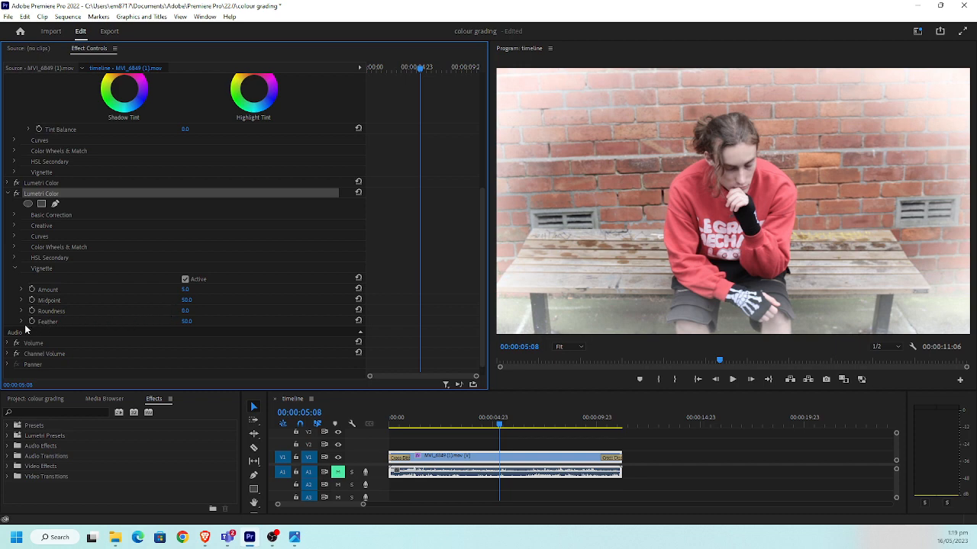
{"action": "scroll", "coordinate": [38, 247], "scroll_direction": "up", "scroll_amount": 1}
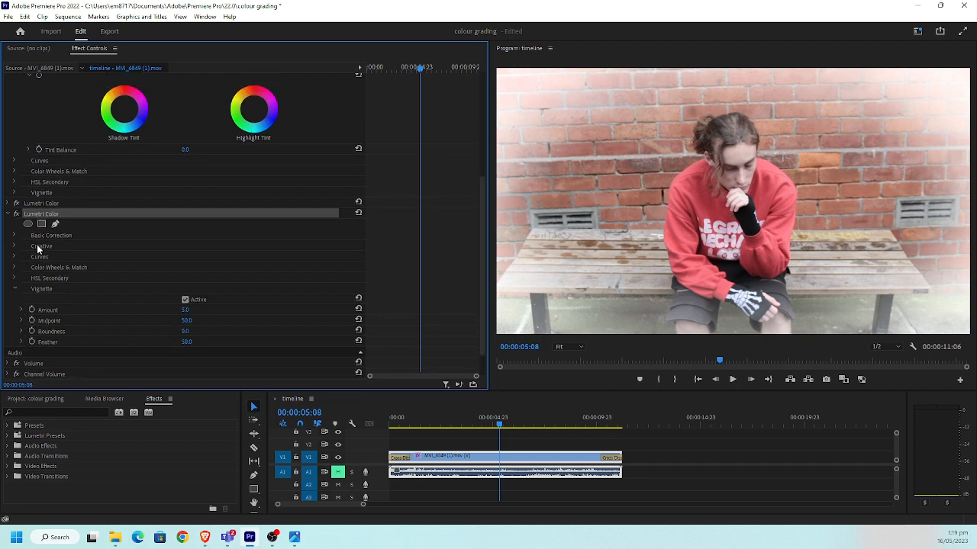
{"action": "scroll", "coordinate": [38, 246], "scroll_direction": "down", "scroll_amount": 1}
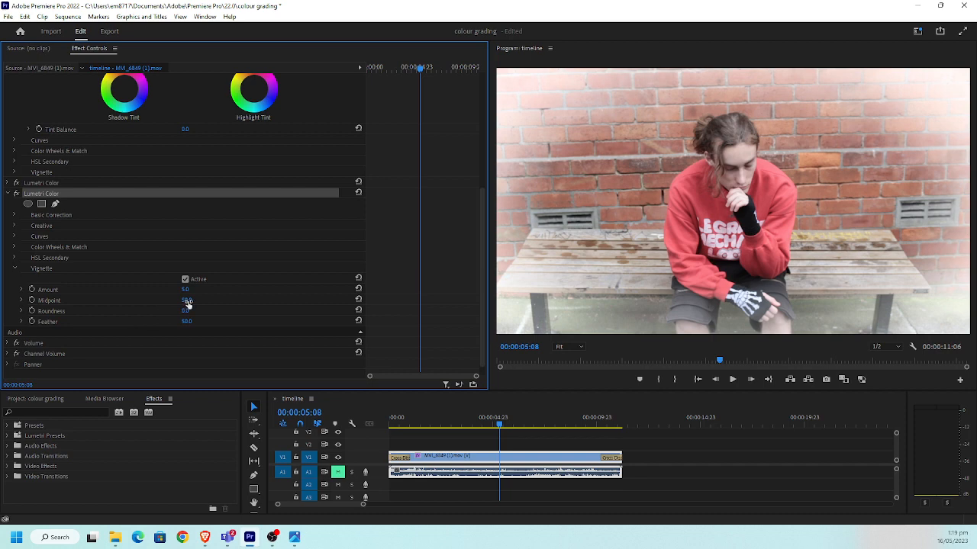
{"action": "left_click_drag", "start_coordinate": [187, 302], "coordinate": [140, 308]}
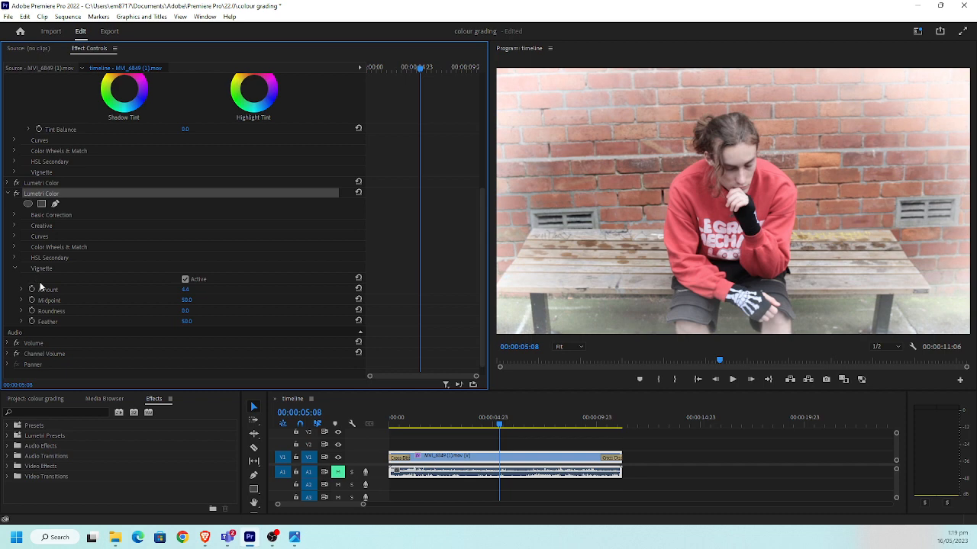
Disable the third Lumetri Color effect and collapse it
{"action": "scroll", "coordinate": [32, 269], "scroll_direction": "up", "scroll_amount": 3}
{"action": "scroll", "coordinate": [27, 252], "scroll_direction": "up", "scroll_amount": 5}
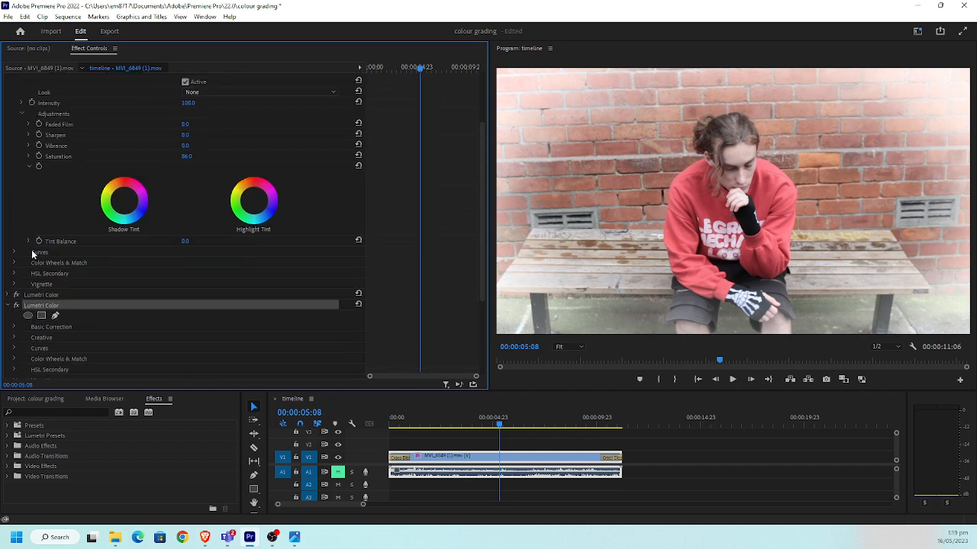
{"action": "scroll", "coordinate": [61, 241], "scroll_direction": "down", "scroll_amount": 4}
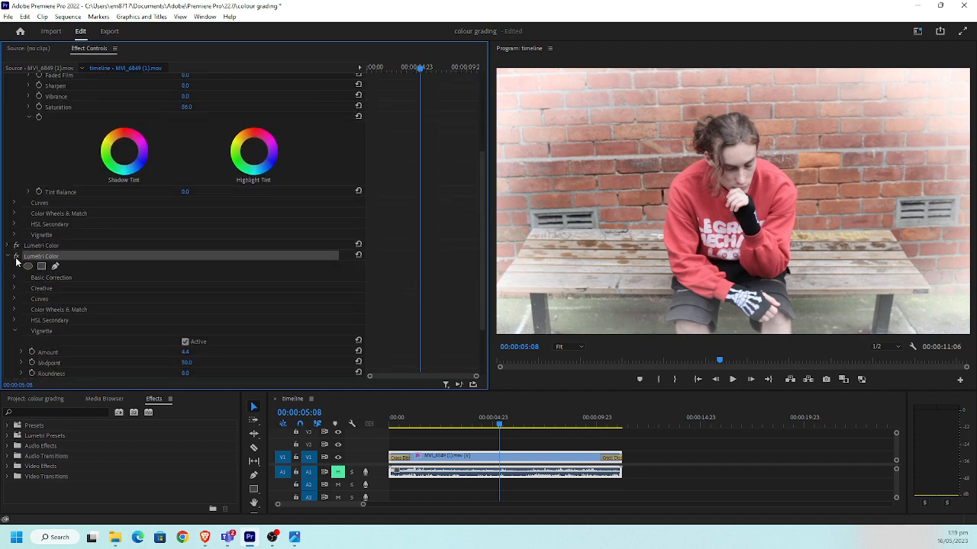
{"action": "left_click", "coordinate": [17, 257]}
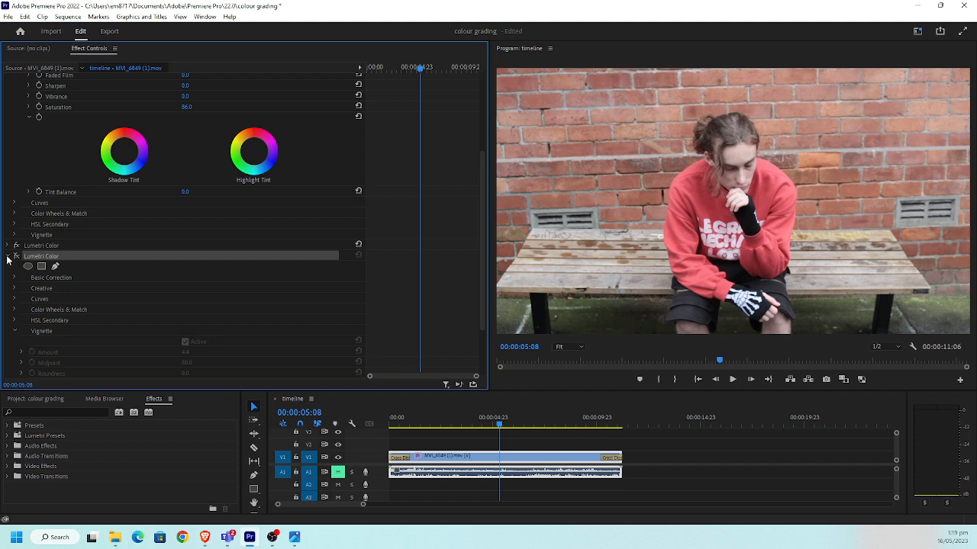
{"action": "left_click", "coordinate": [6, 257]}
Collapse the Creative section of the first Lumetri Color effect and set Contrast in its Basic Correction section to 70
{"action": "scroll", "coordinate": [46, 177], "scroll_direction": "up", "scroll_amount": 2}
{"action": "scroll", "coordinate": [46, 180], "scroll_direction": "up", "scroll_amount": 2}
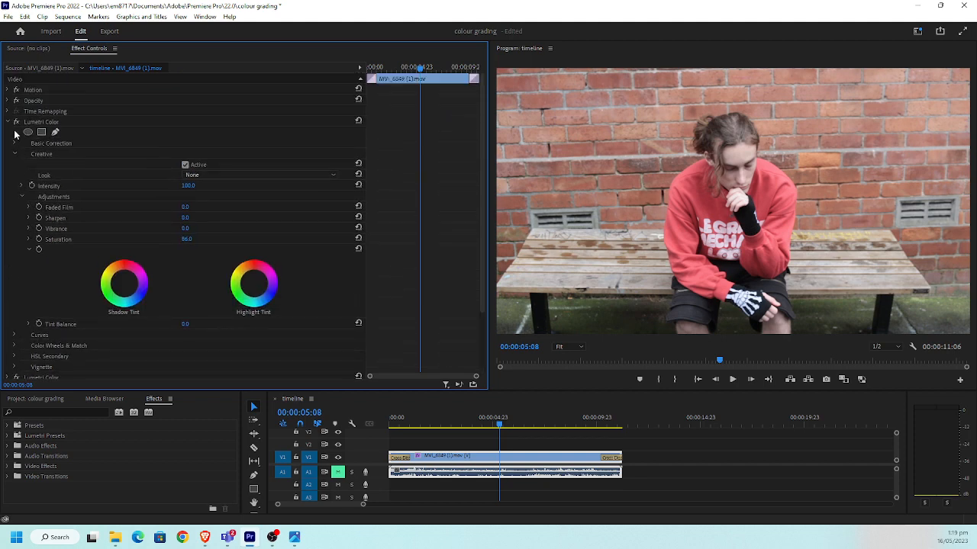
{"action": "scroll", "coordinate": [66, 239], "scroll_direction": "down", "scroll_amount": 3}
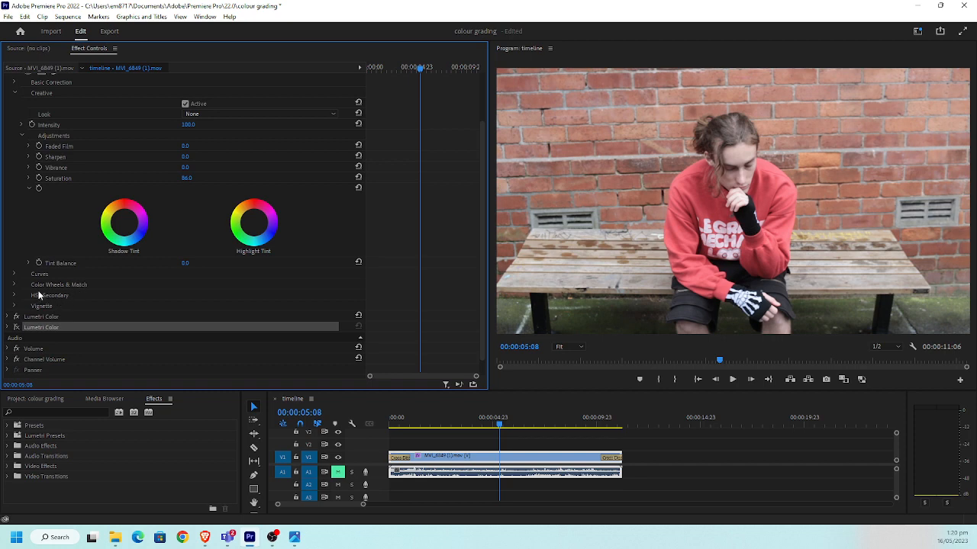
{"action": "scroll", "coordinate": [45, 286], "scroll_direction": "up", "scroll_amount": 3}
{"action": "left_click", "coordinate": [32, 248]}
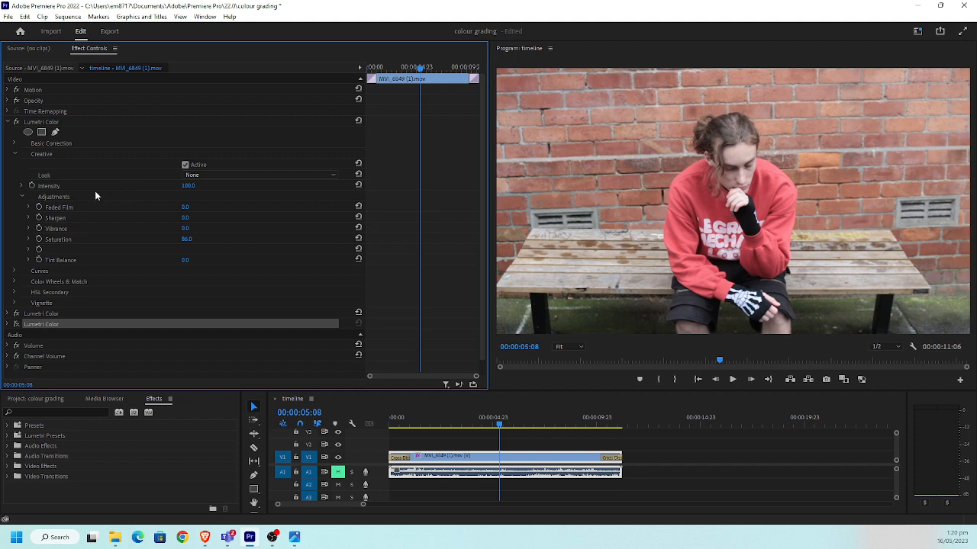
{"action": "left_click", "coordinate": [15, 154]}
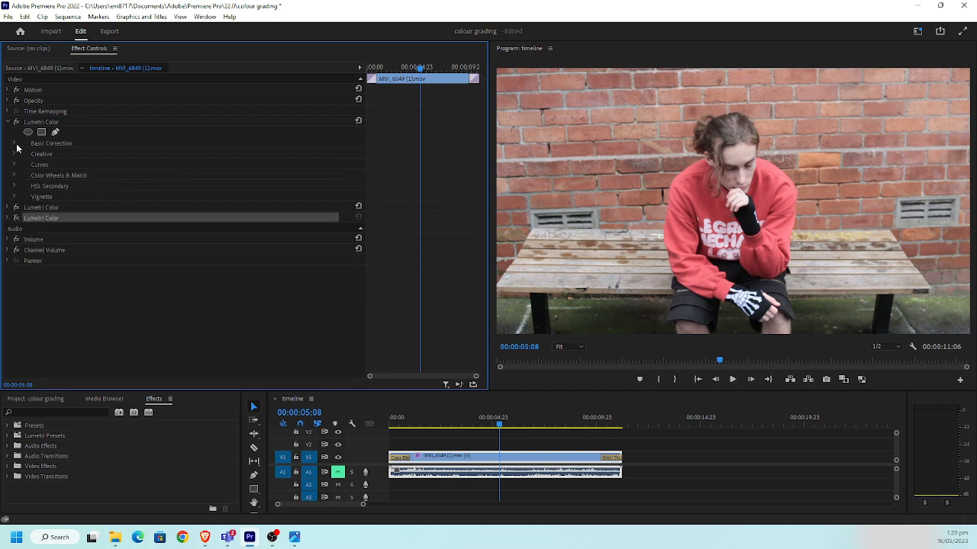
{"action": "left_click", "coordinate": [15, 144]}
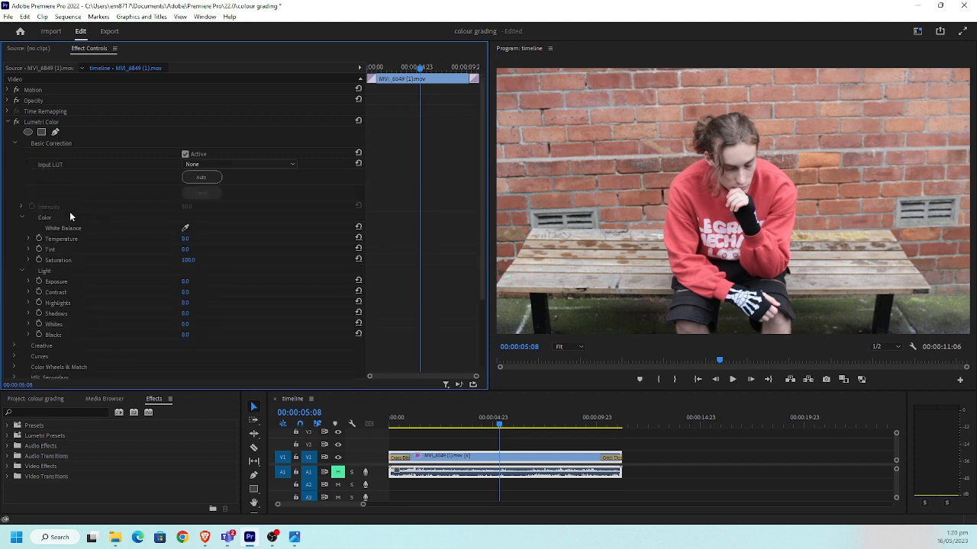
{"action": "scroll", "coordinate": [76, 222], "scroll_direction": "down", "scroll_amount": 1}
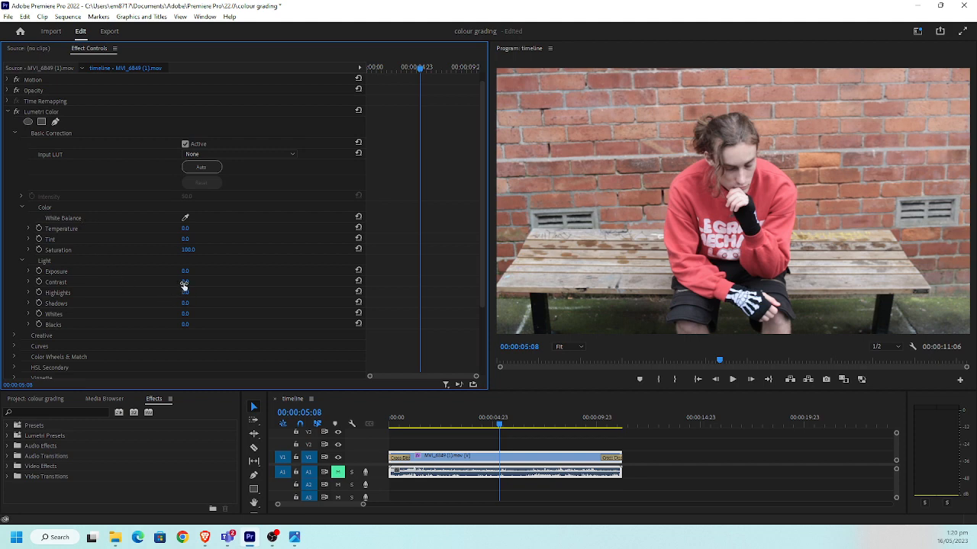
{"action": "left_click_drag", "start_coordinate": [185, 282], "coordinate": [239, 283]}
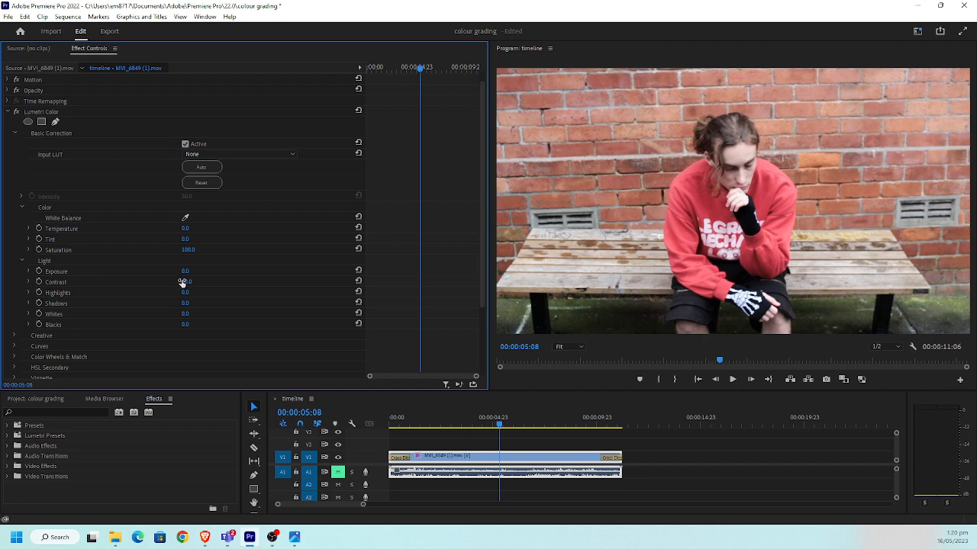
Try a small Exposure change, undo it, and set Blacks in the first effect's Basic Correction to -31
{"action": "mouse_move", "coordinate": [185, 270]}
{"action": "left_mouse_down"}
{"action": "mouse_move", "coordinate": [157, 270]}
{"action": "mouse_move", "coordinate": [195, 271]}
{"action": "left_mouse_up"}
{"action": "key", "text": "ctrl+z"}
{"action": "mouse_move", "coordinate": [187, 324]}
{"action": "left_mouse_down"}
{"action": "mouse_move", "coordinate": [216, 324]}
{"action": "mouse_move", "coordinate": [175, 324]}
{"action": "left_mouse_up"}
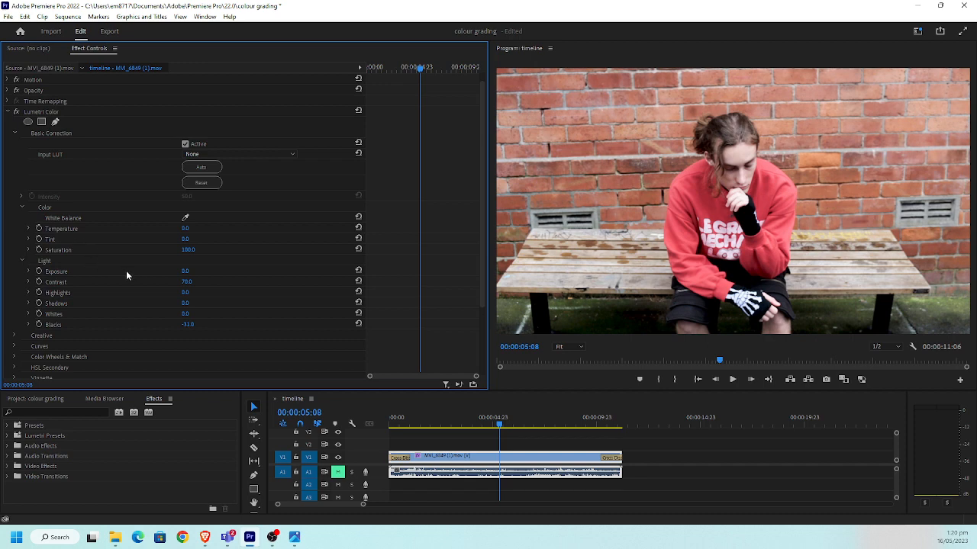
Pull the middle of the white RGB curve downward in the first Lumetri Color effect to darken the image
{"action": "scroll", "coordinate": [126, 270], "scroll_direction": "down", "scroll_amount": 3}
{"action": "scroll", "coordinate": [117, 280], "scroll_direction": "down", "scroll_amount": 3}
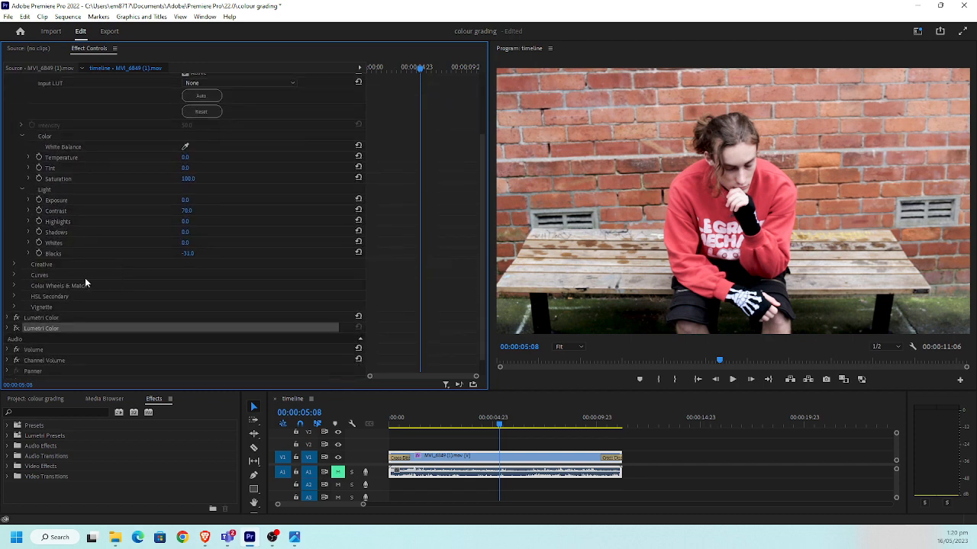
{"action": "left_click", "coordinate": [14, 275]}
{"action": "scroll", "coordinate": [133, 276], "scroll_direction": "down", "scroll_amount": 10}
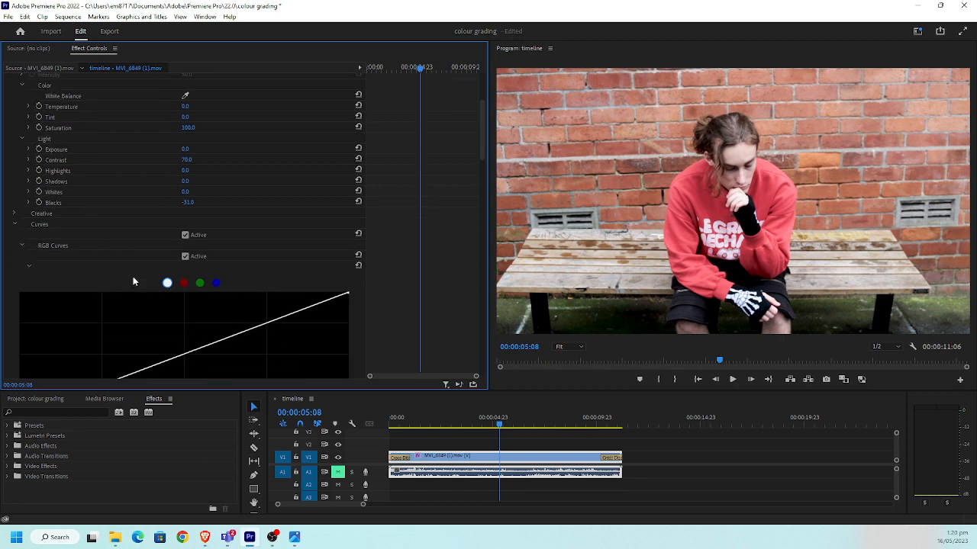
{"action": "left_click_drag", "start_coordinate": [182, 238], "coordinate": [185, 257]}
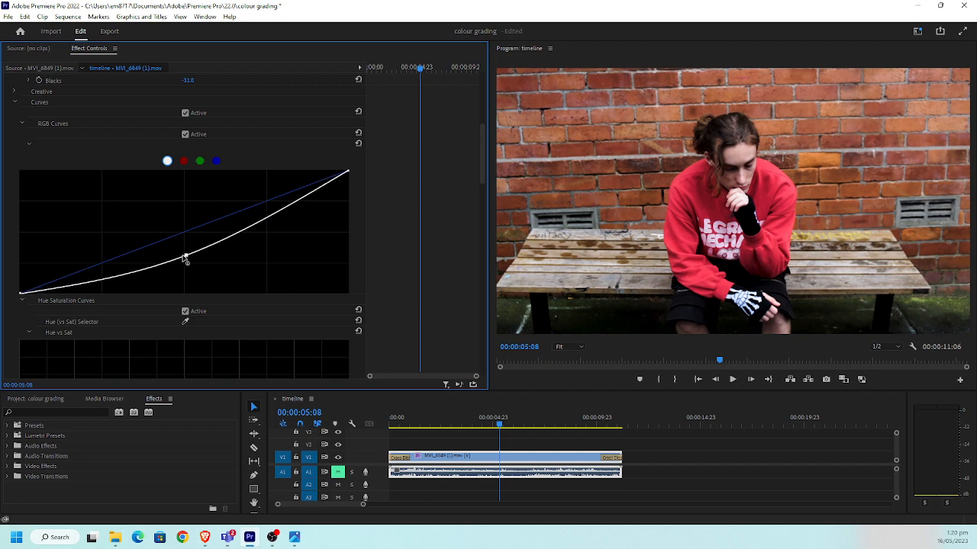
Collapse the first Lumetri Color effect and expand the second one to show its Color Wheels & Match section
{"action": "scroll", "coordinate": [62, 174], "scroll_direction": "up", "scroll_amount": 3}
{"action": "scroll", "coordinate": [3, 164], "scroll_direction": "up", "scroll_amount": 4}
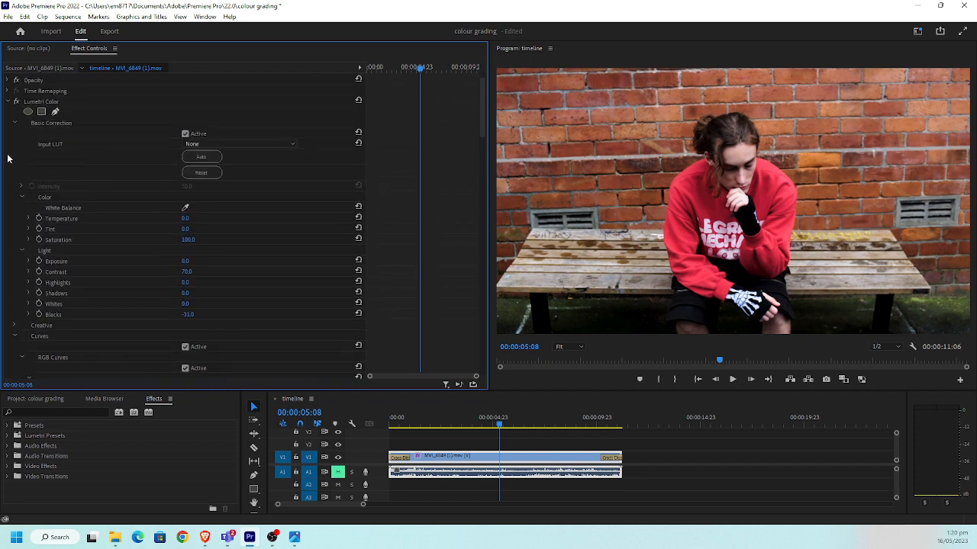
{"action": "left_click", "coordinate": [8, 122]}
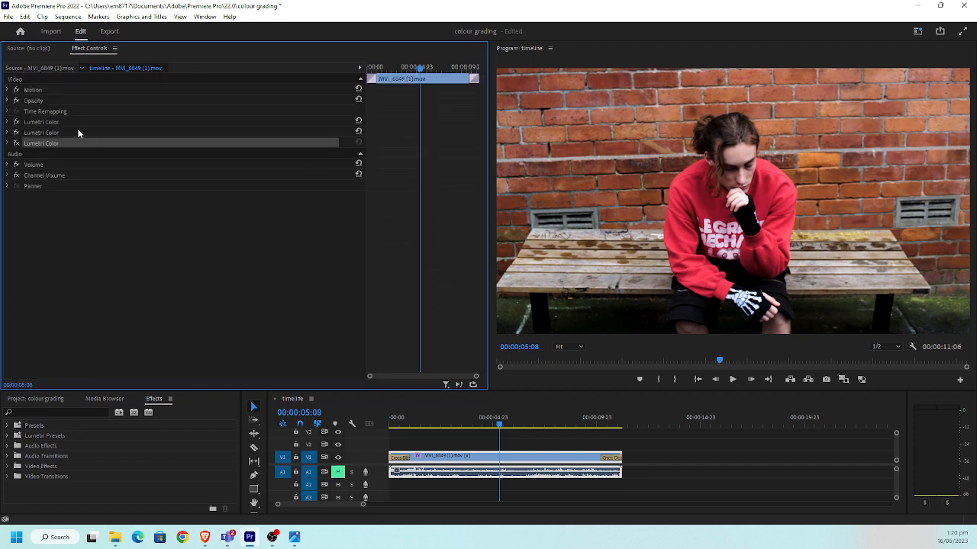
{"action": "left_click", "coordinate": [49, 134]}
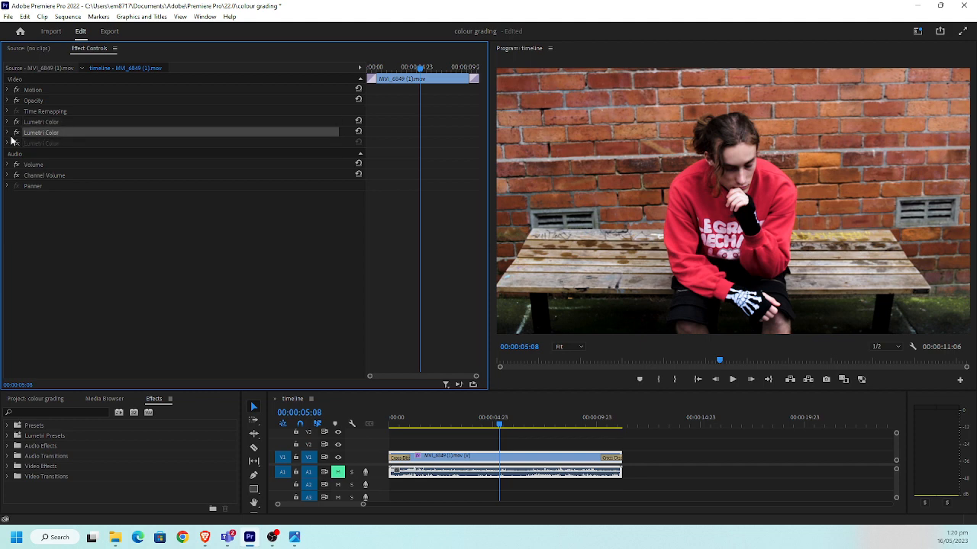
{"action": "left_click", "coordinate": [7, 133]}
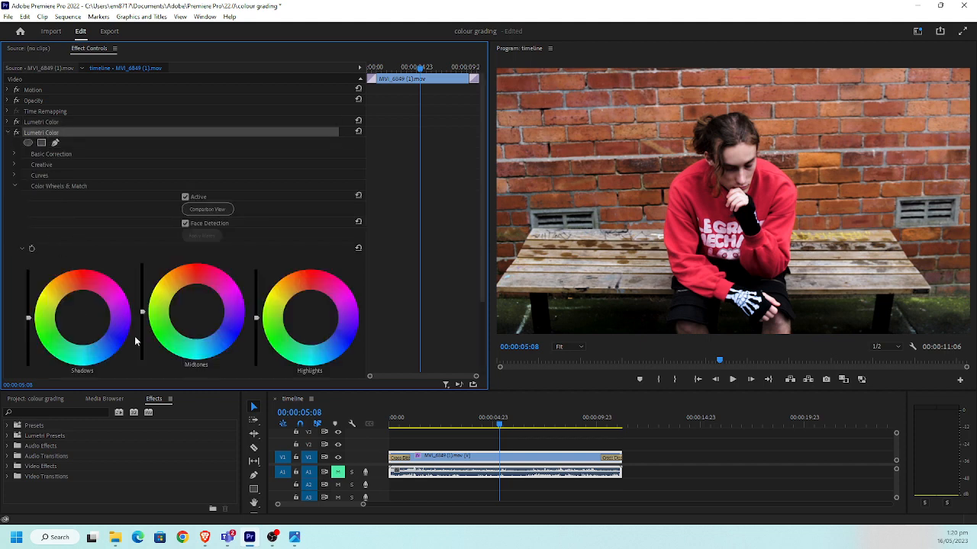
Switch to the Photos window, examine the Suicide Squad palette image beside the footage, and minimise it again
{"action": "left_click", "coordinate": [294, 537]}
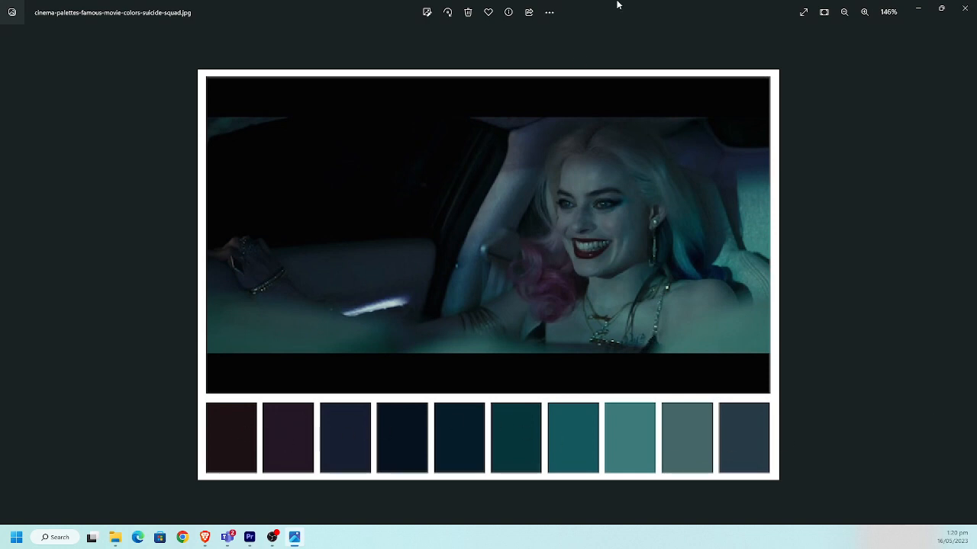
{"action": "left_click_drag", "start_coordinate": [618, 5], "coordinate": [449, 75]}
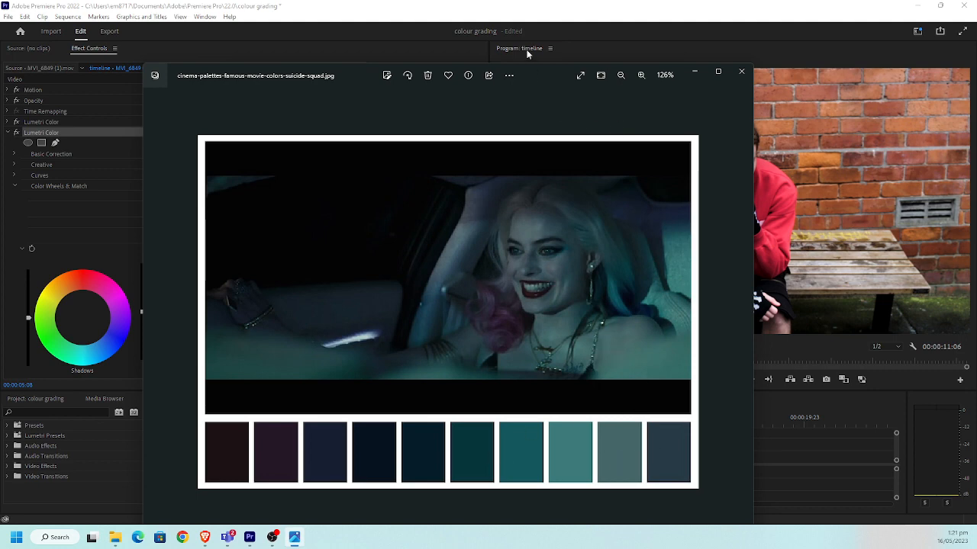
{"action": "left_click", "coordinate": [693, 71]}
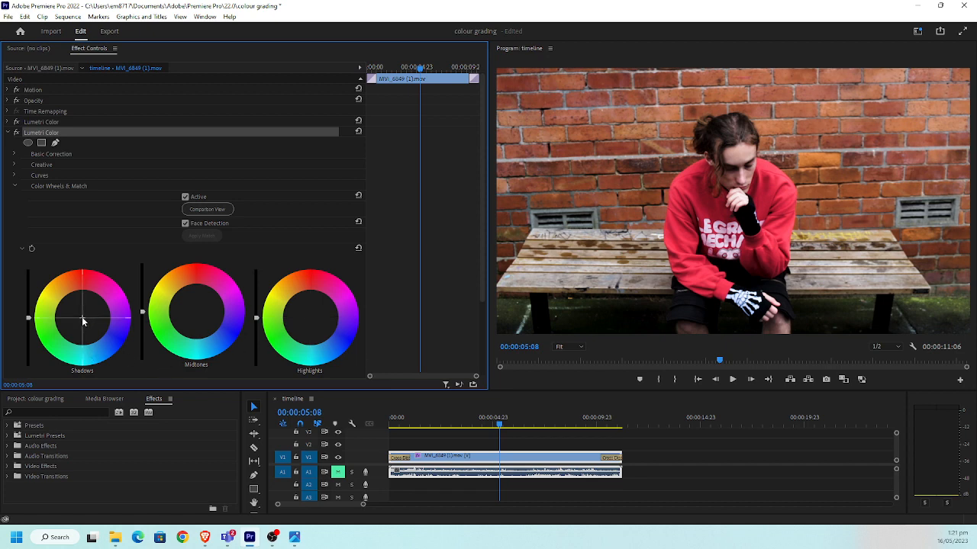
Tint the shadows toward blue and the highlights toward orange-red using the color wheels of the second Lumetri Color effect
{"action": "left_click_drag", "start_coordinate": [82, 317], "coordinate": [81, 319]}
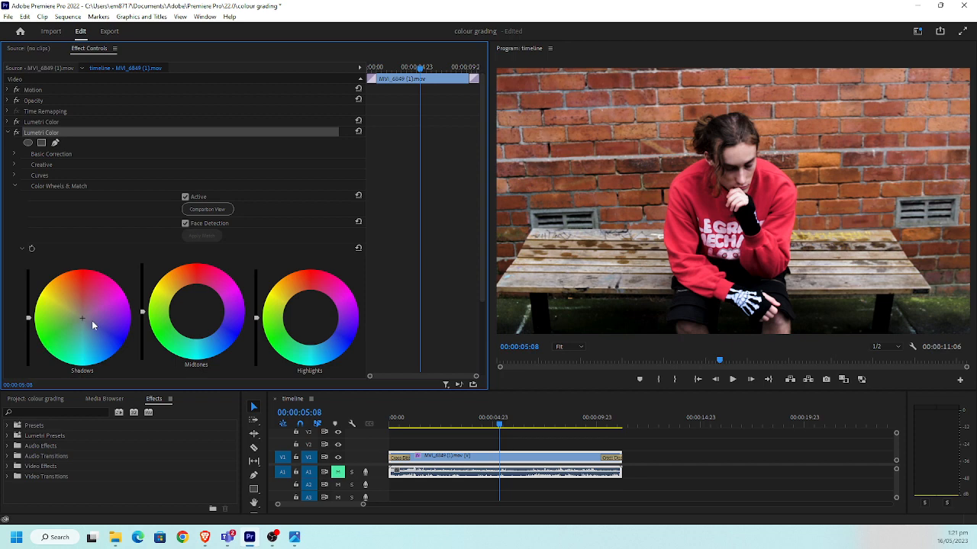
{"action": "left_click_drag", "start_coordinate": [82, 318], "coordinate": [93, 328]}
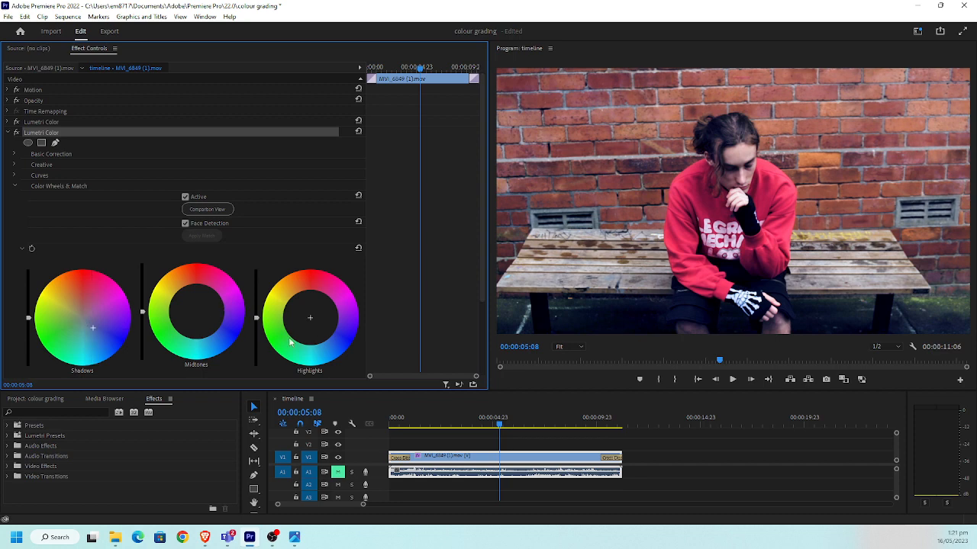
{"action": "left_click_drag", "start_coordinate": [311, 326], "coordinate": [302, 306]}
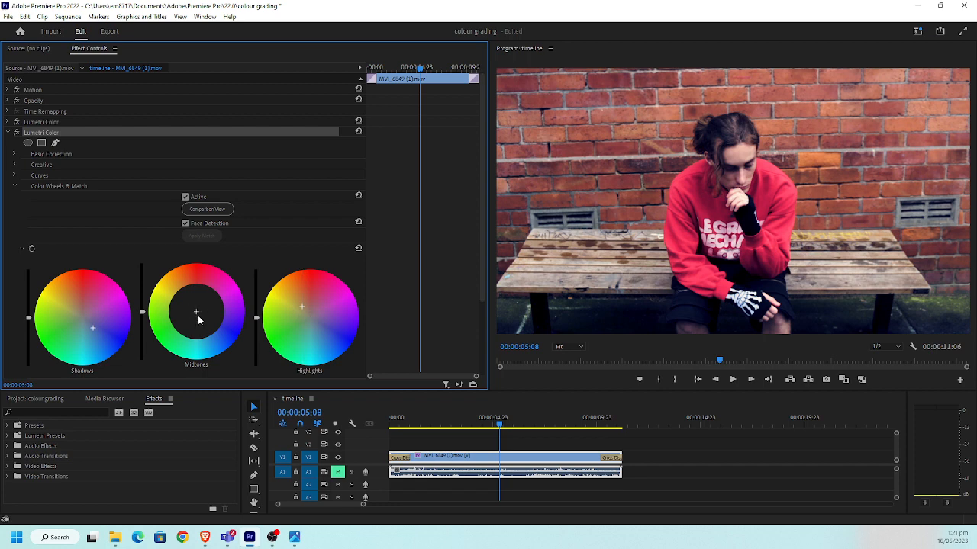
Lower the midtones level and tint the midtones toward blue in the second Lumetri Color effect, using the Suicide Squad palette as reference
{"action": "scroll", "coordinate": [193, 323], "scroll_direction": "down", "scroll_amount": 2}
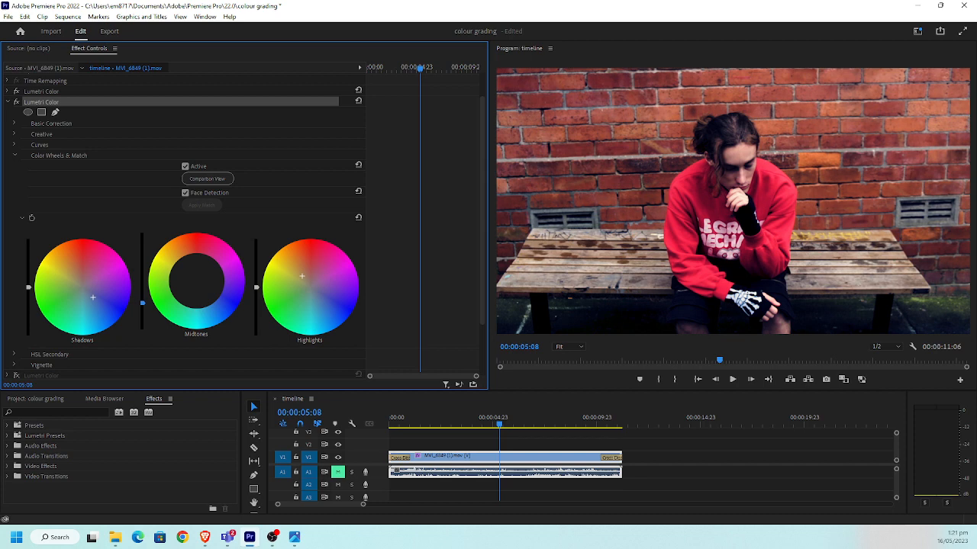
{"action": "left_click", "coordinate": [295, 537]}
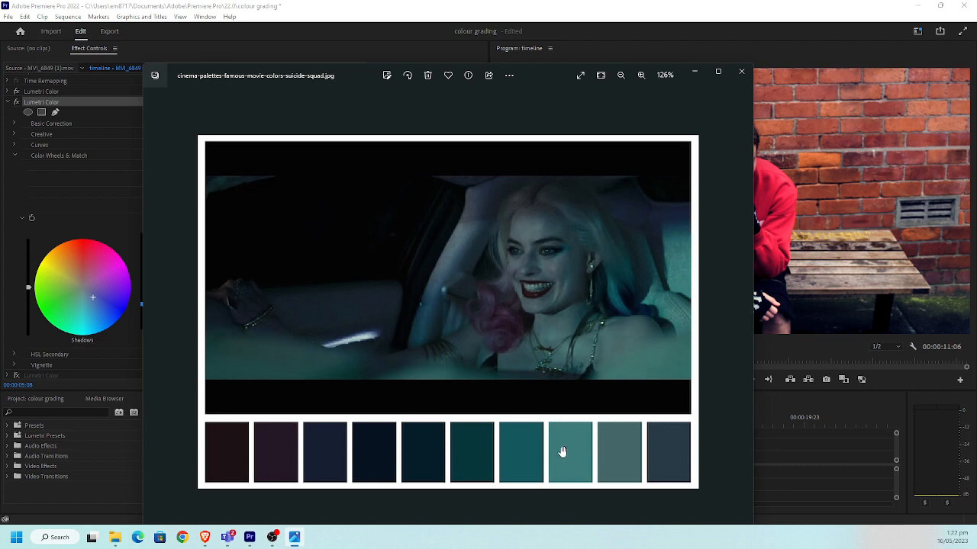
{"action": "left_click", "coordinate": [336, 48]}
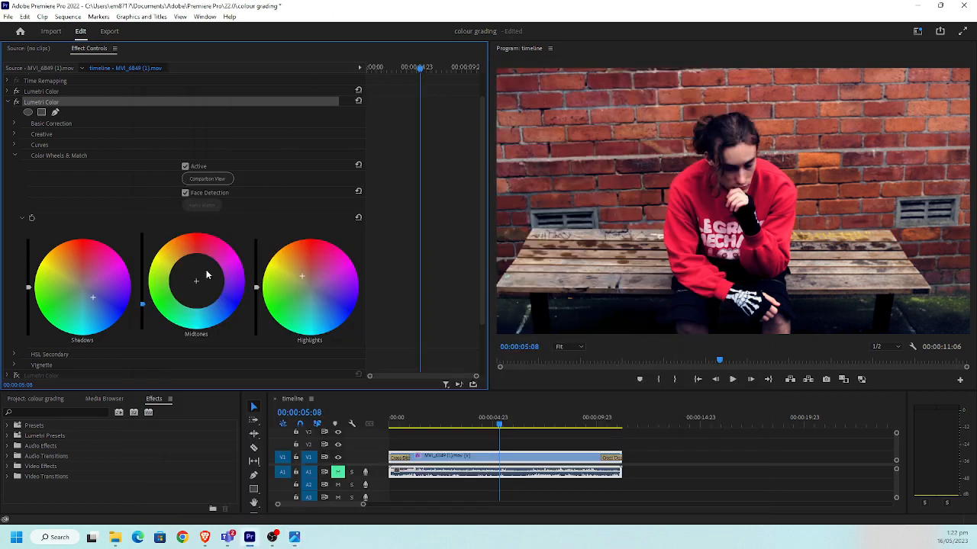
{"action": "left_click_drag", "start_coordinate": [197, 284], "coordinate": [205, 295]}
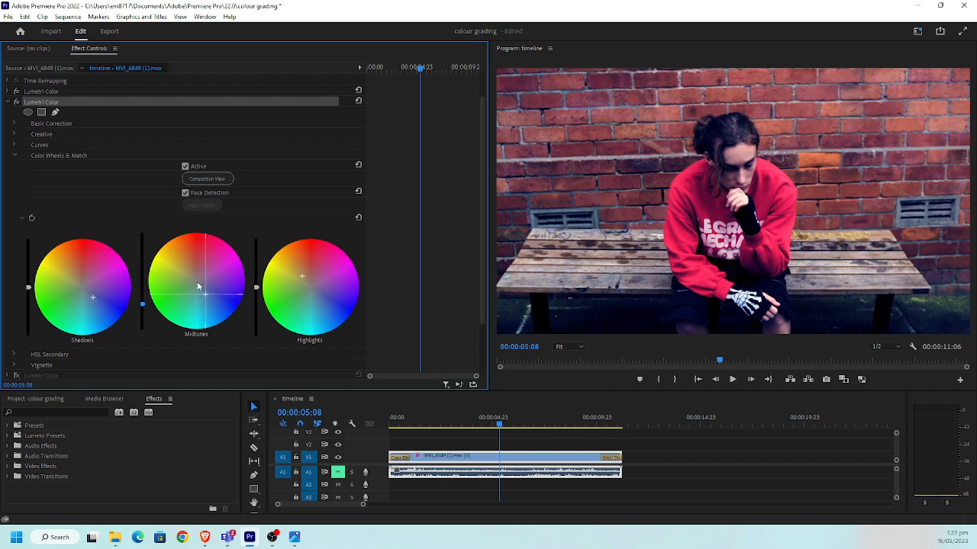
{"action": "left_click", "coordinate": [15, 157]}
{"action": "left_click", "coordinate": [7, 134]}
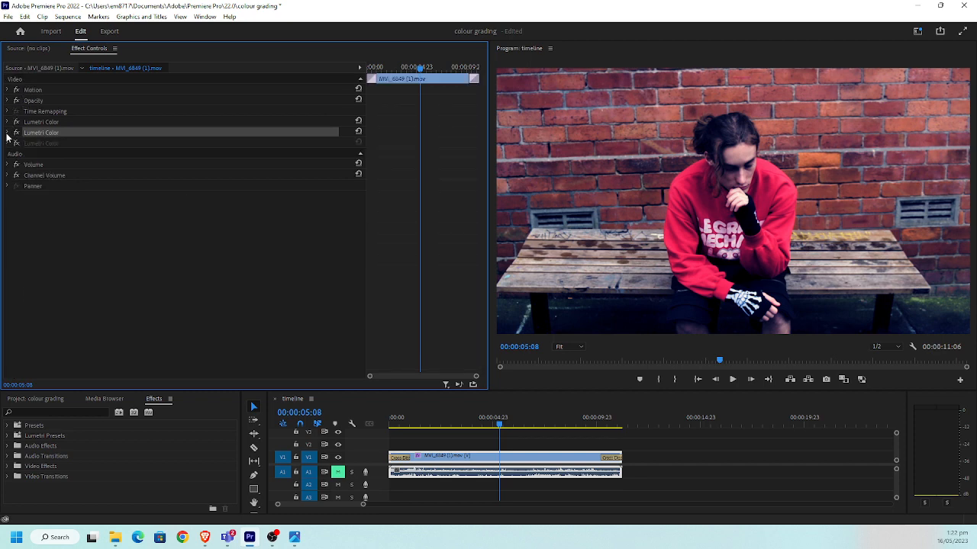
Enable the third Lumetri Color effect to review its vignette on and off, and remove that effect from the clip
{"action": "left_click", "coordinate": [46, 144]}
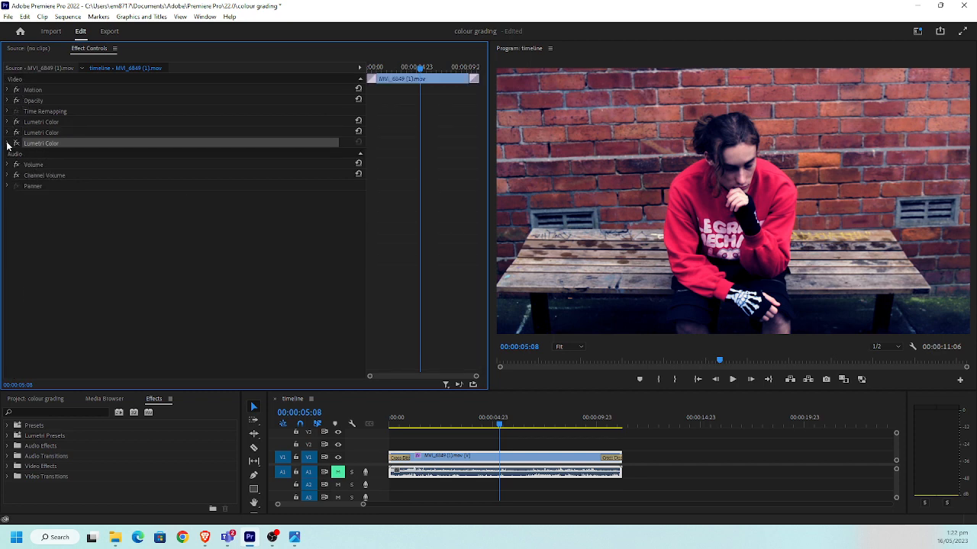
{"action": "left_click", "coordinate": [7, 144]}
{"action": "left_click", "coordinate": [17, 144]}
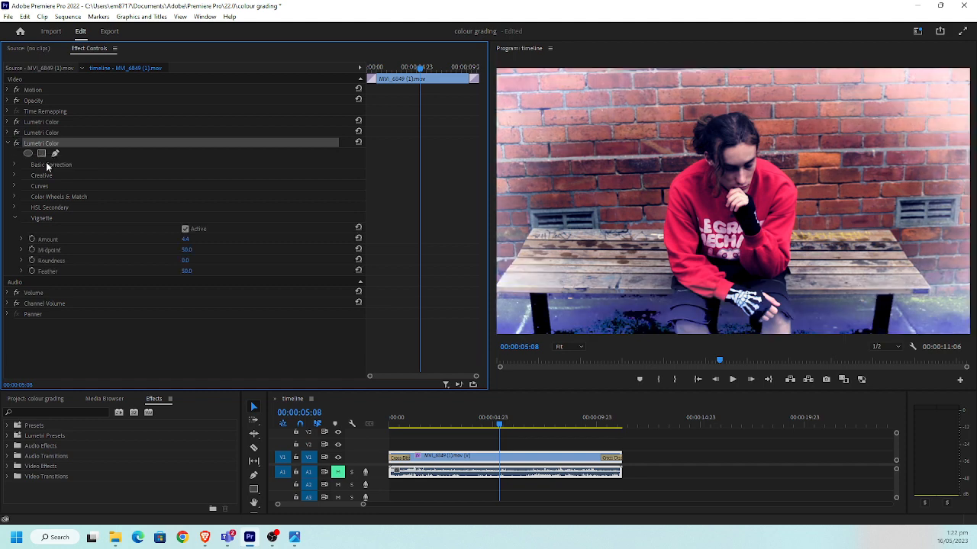
{"action": "left_click", "coordinate": [13, 165]}
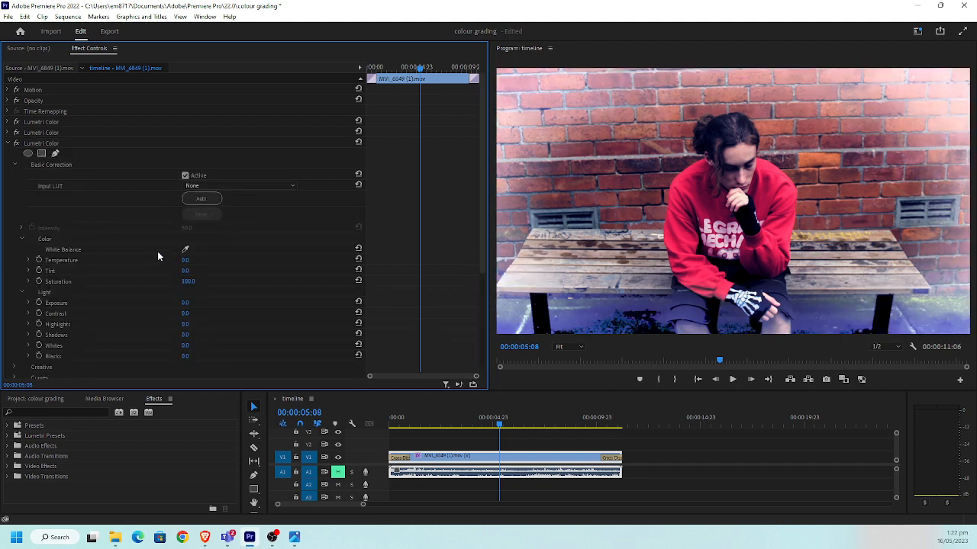
{"action": "left_click", "coordinate": [15, 165]}
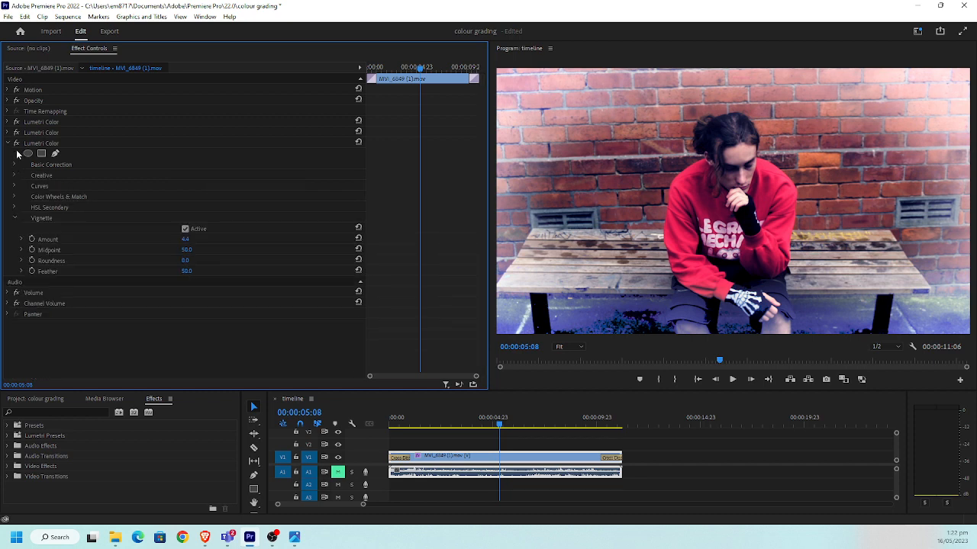
{"action": "left_click", "coordinate": [184, 229]}
{"action": "left_click", "coordinate": [184, 229]}
{"action": "left_click", "coordinate": [21, 273]}
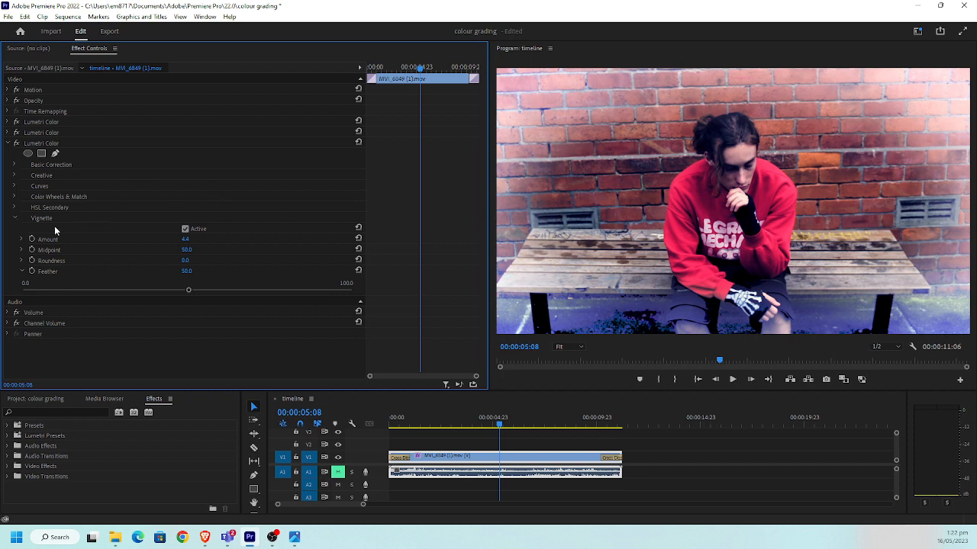
{"action": "left_click", "coordinate": [185, 229]}
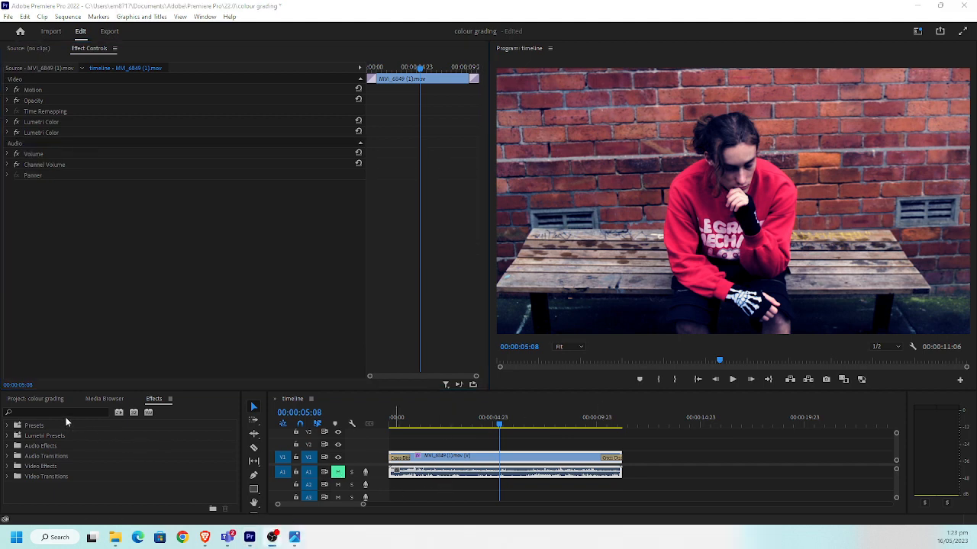
Search the effects for "lumetri co" and add a new Lumetri Color effect below the two existing ones on the clip
{"action": "left_click", "coordinate": [64, 412]}
{"action": "left_click_drag", "start_coordinate": [500, 422], "coordinate": [494, 424]}
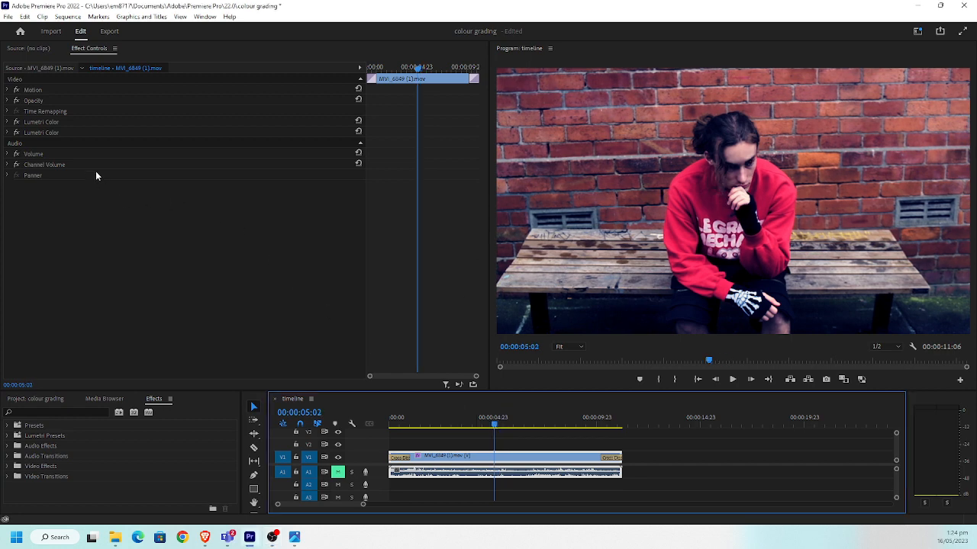
{"action": "left_click", "coordinate": [69, 412]}
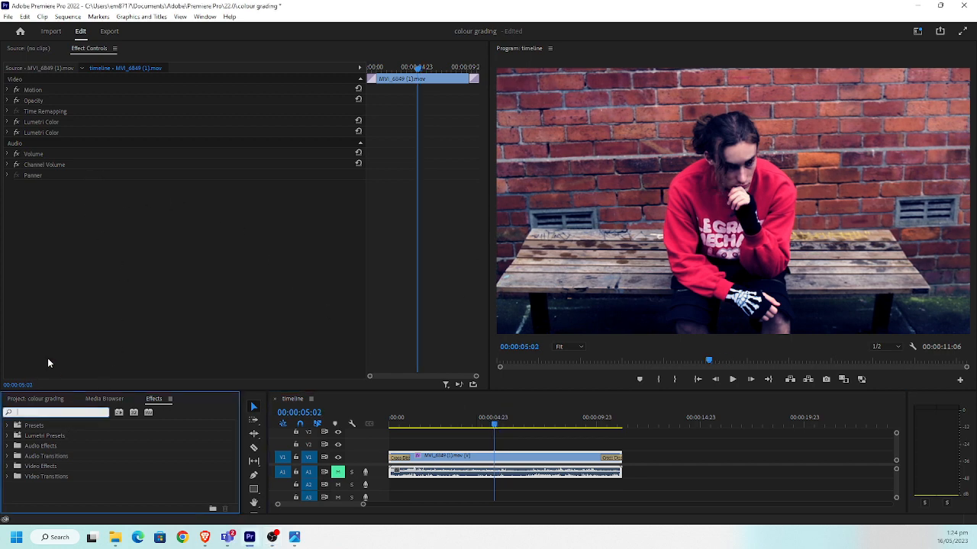
{"action": "type", "text": "lume"}
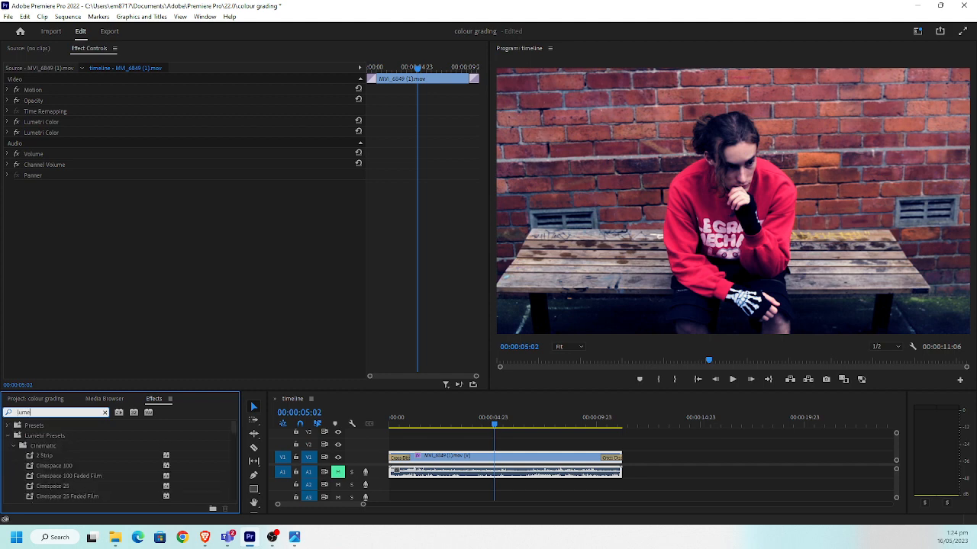
{"action": "type", "text": "tri co"}
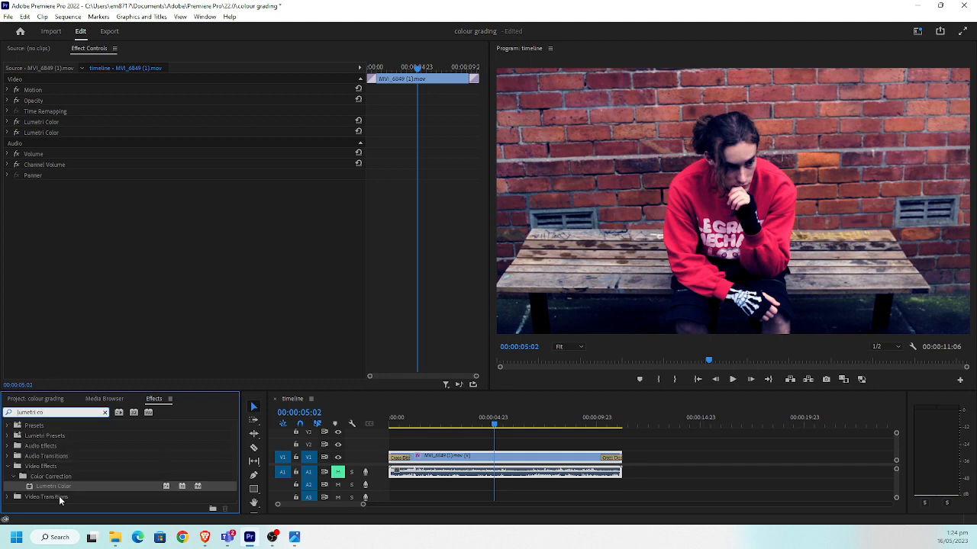
{"action": "left_click_drag", "start_coordinate": [61, 488], "coordinate": [84, 199]}
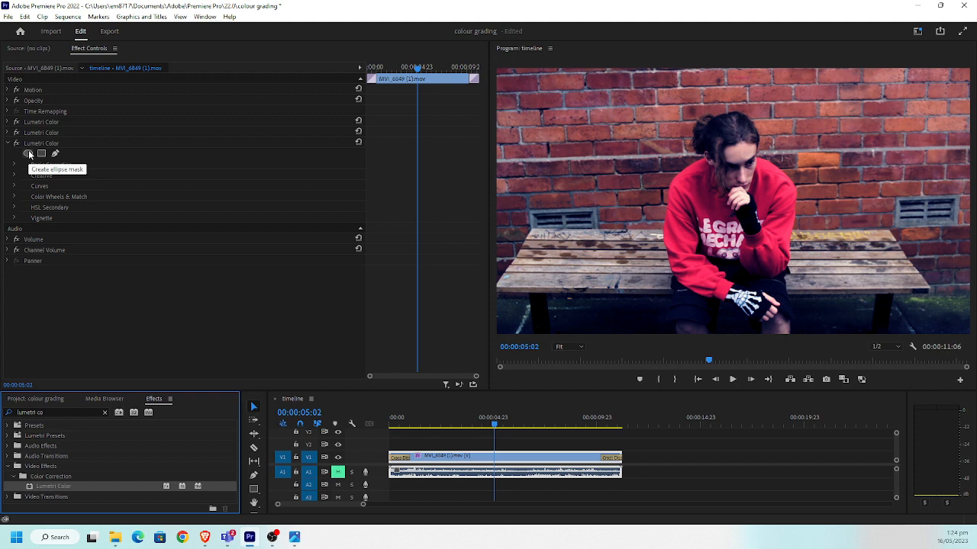
Add an ellipse mask to the new Lumetri Color effect, stretch it wide around the seated person, and set Mask Feather to 219.4
{"action": "left_click", "coordinate": [29, 153]}
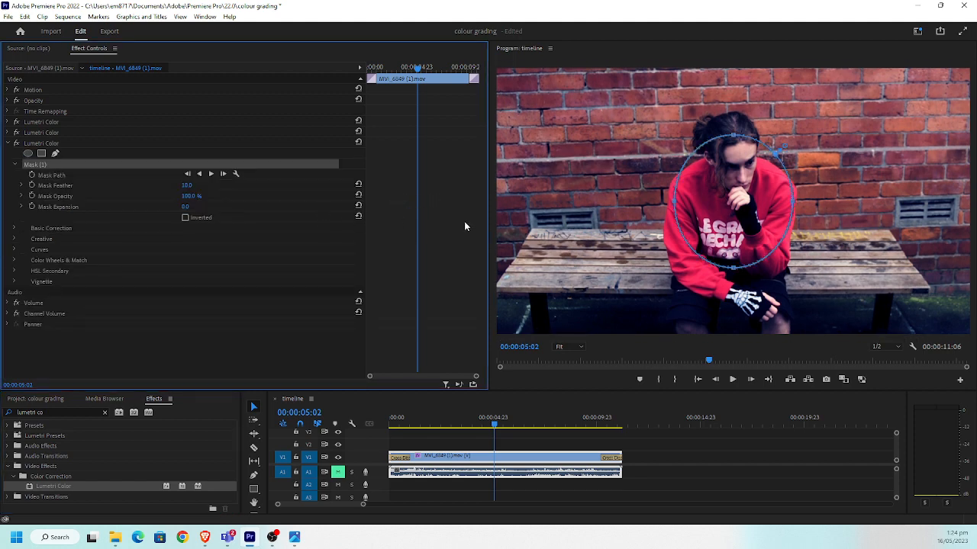
{"action": "left_click_drag", "start_coordinate": [676, 204], "coordinate": [577, 195]}
{"action": "left_click_drag", "start_coordinate": [795, 205], "coordinate": [903, 205]}
{"action": "left_click_drag", "start_coordinate": [745, 137], "coordinate": [746, 93]}
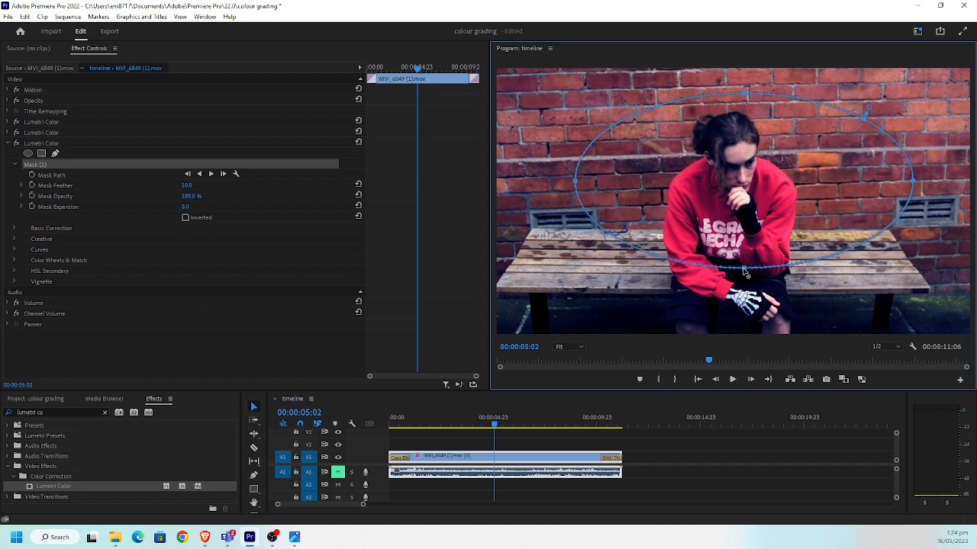
{"action": "left_click_drag", "start_coordinate": [744, 270], "coordinate": [744, 295]}
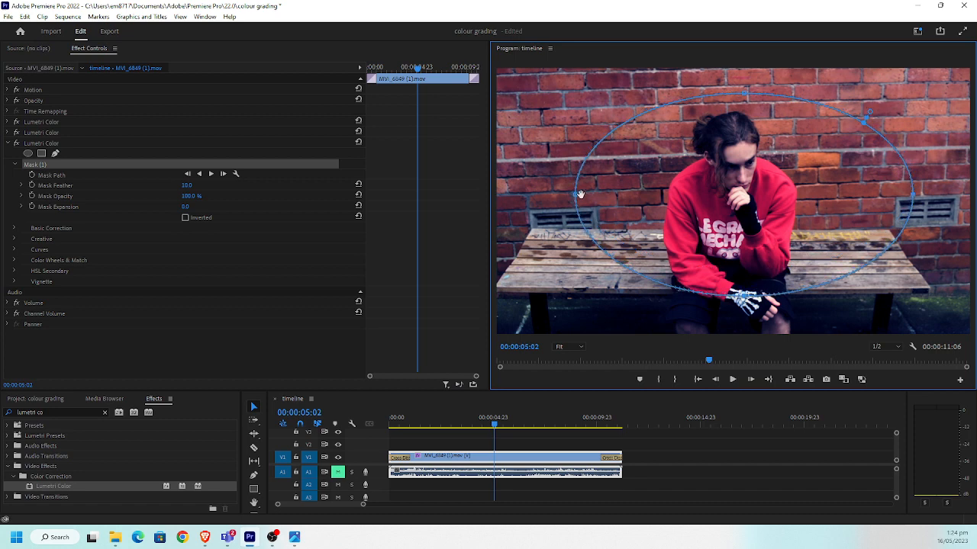
{"action": "left_click_drag", "start_coordinate": [580, 196], "coordinate": [531, 195]}
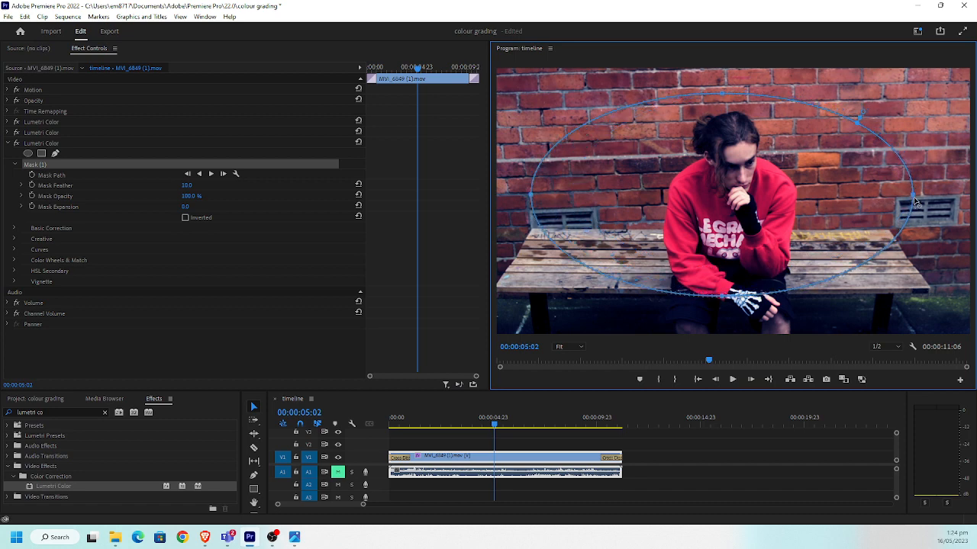
{"action": "left_click_drag", "start_coordinate": [916, 200], "coordinate": [932, 200]}
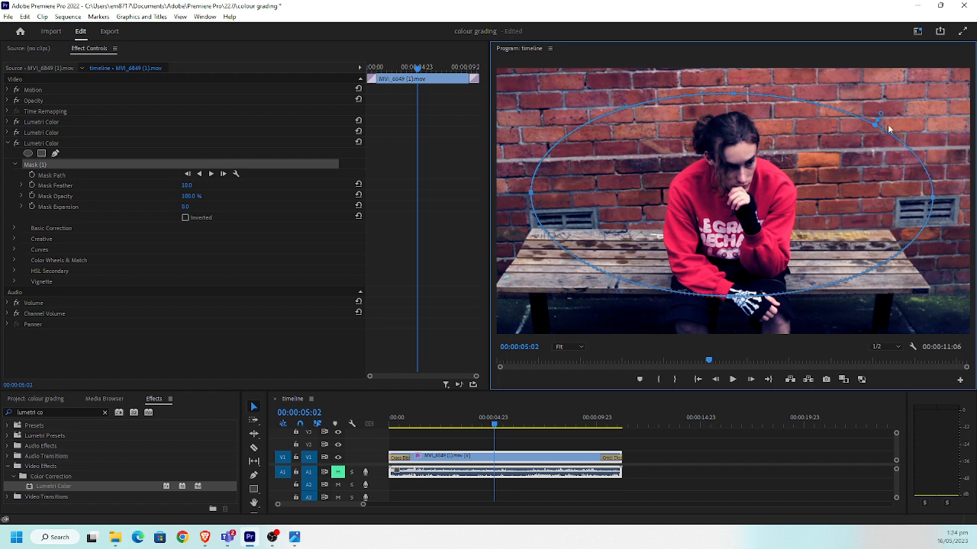
{"action": "left_click_drag", "start_coordinate": [881, 115], "coordinate": [900, 99]}
Pull the white RGB curve of the masked Lumetri Color effect strongly downward to darken the masked area
{"action": "left_click", "coordinate": [16, 229]}
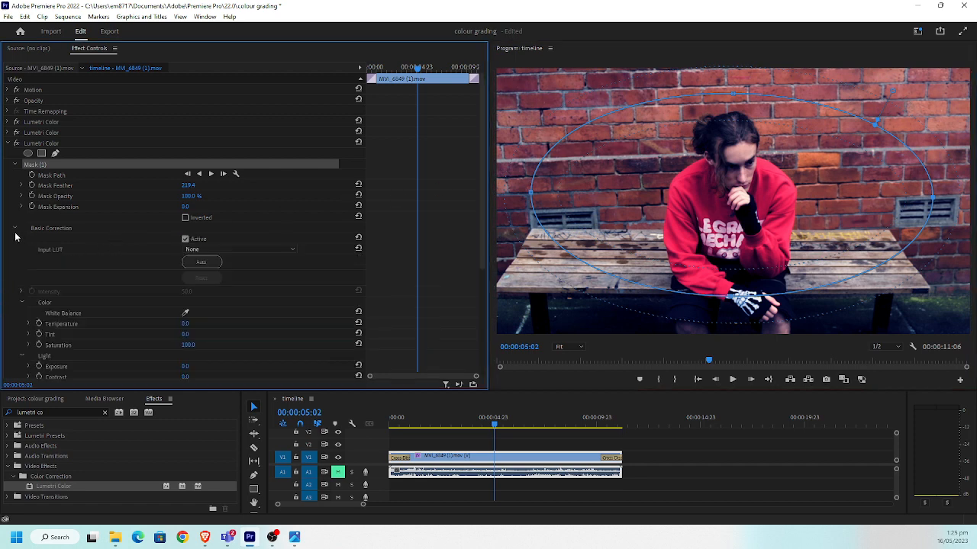
{"action": "left_click", "coordinate": [15, 228]}
{"action": "left_click", "coordinate": [14, 249]}
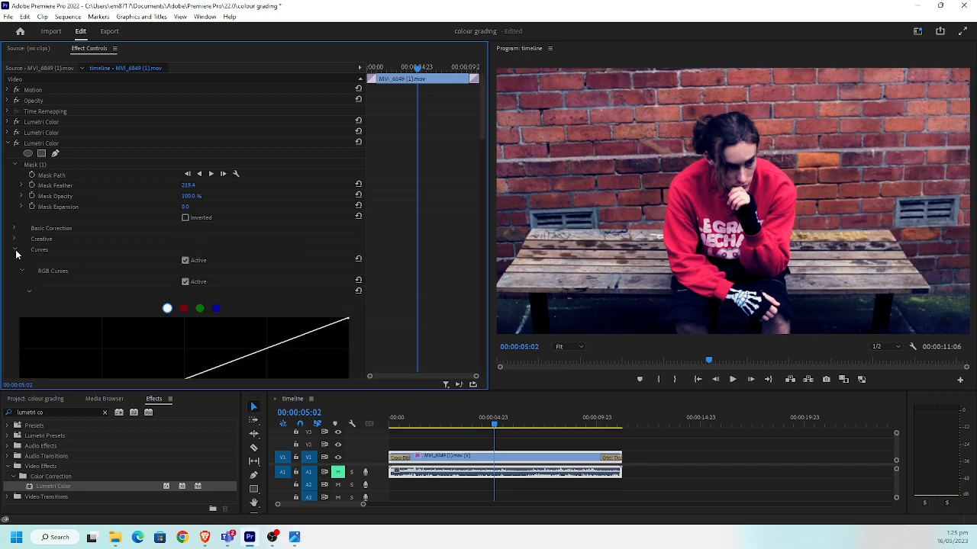
{"action": "scroll", "coordinate": [233, 280], "scroll_direction": "down", "scroll_amount": 4}
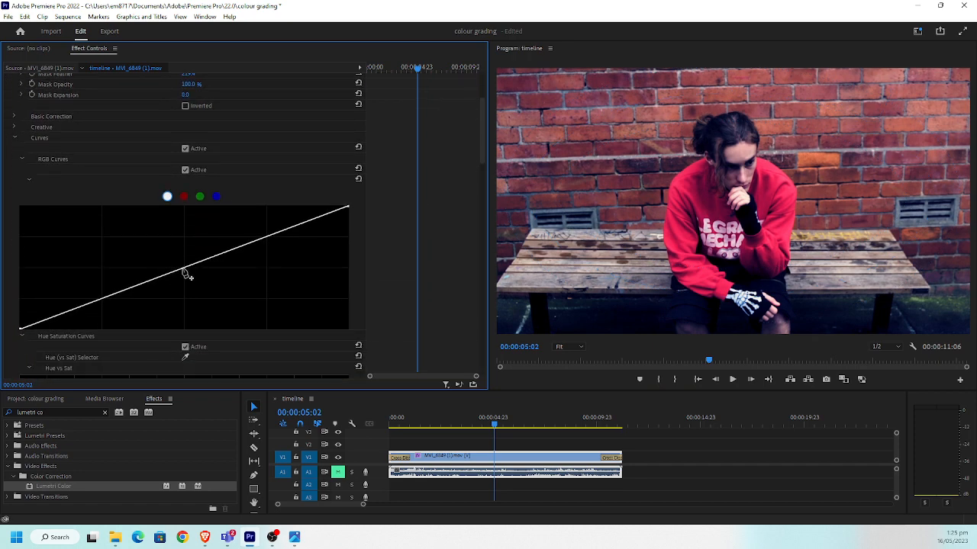
{"action": "left_click", "coordinate": [181, 265]}
{"action": "left_click_drag", "start_coordinate": [214, 284], "coordinate": [244, 285]}
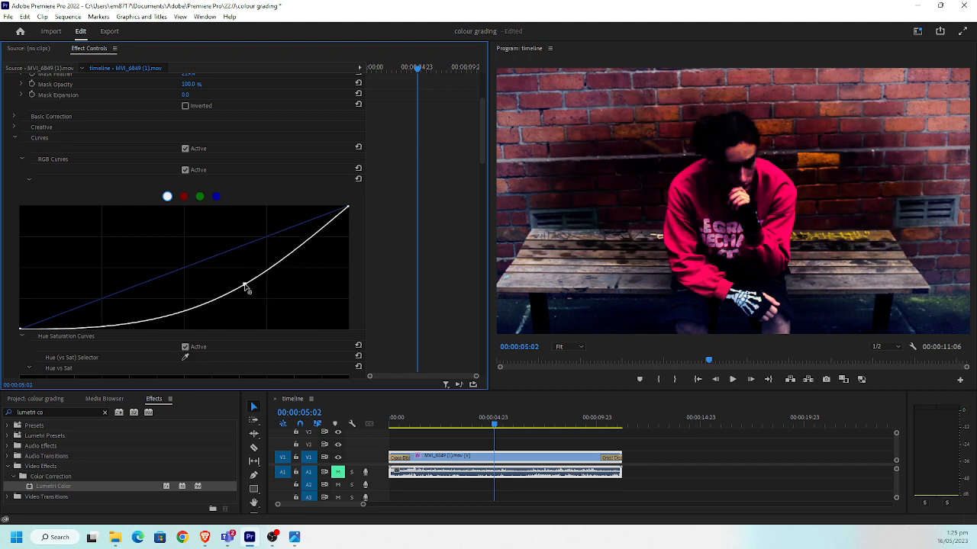
Invert the ellipse mask so the darkening falls on the frame edges, and raise the white RGB curve point slightly
{"action": "scroll", "coordinate": [197, 214], "scroll_direction": "up", "scroll_amount": 1}
{"action": "left_click", "coordinate": [184, 146]}
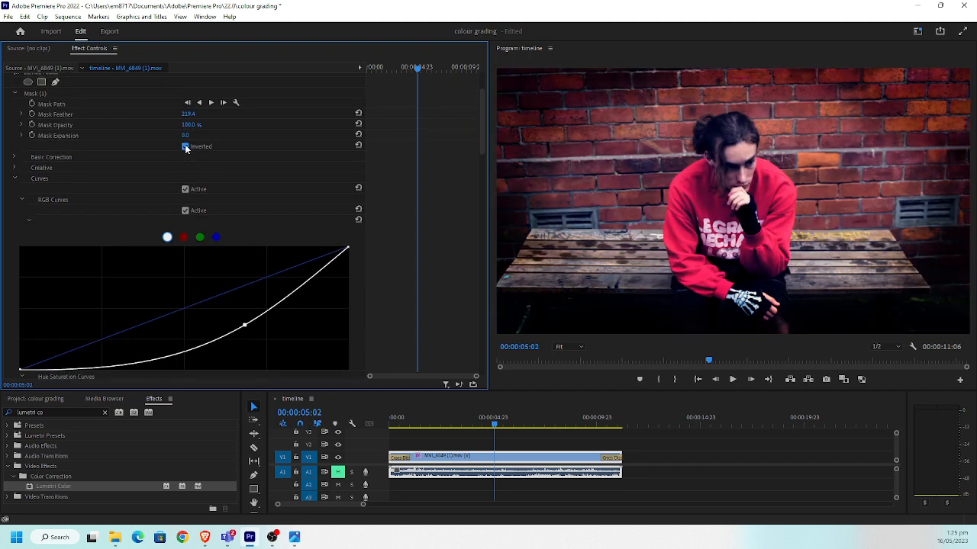
{"action": "left_click_drag", "start_coordinate": [246, 324], "coordinate": [242, 317]}
{"action": "scroll", "coordinate": [328, 189], "scroll_direction": "up", "scroll_amount": 2}
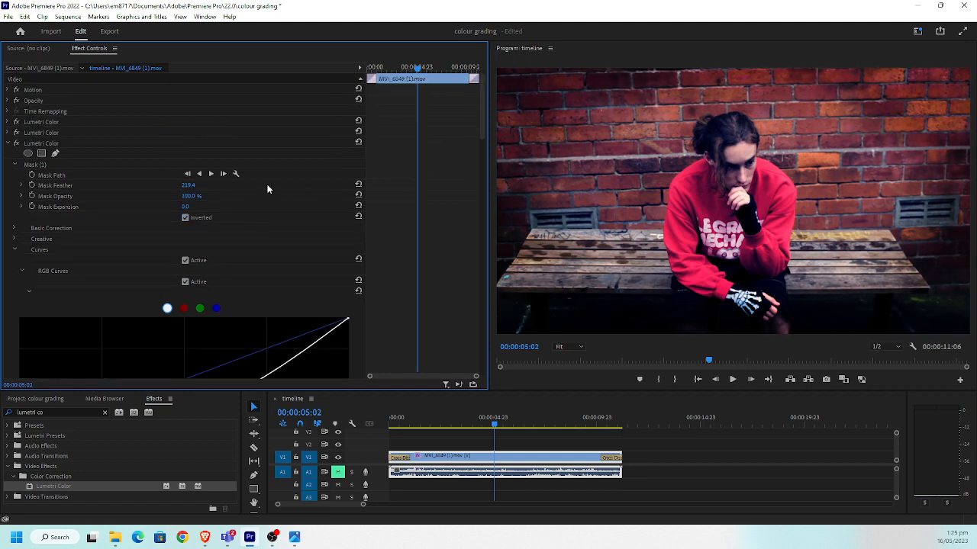
Collapse the third Lumetri Color effect and compare the ungraded and graded footage by toggling all three Lumetri effects off and on
{"action": "left_click", "coordinate": [7, 144]}
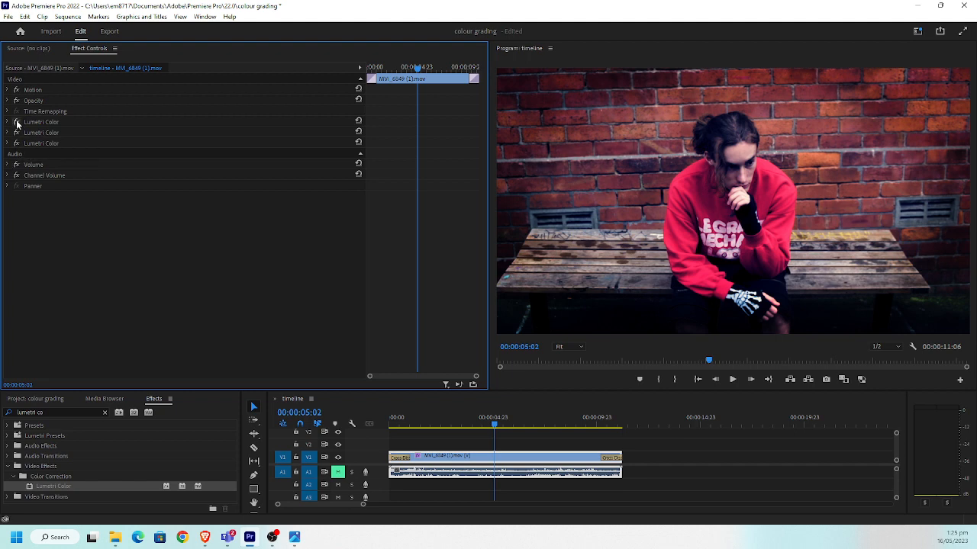
{"action": "left_click", "coordinate": [17, 122]}
{"action": "left_click", "coordinate": [17, 133]}
{"action": "left_click", "coordinate": [17, 144]}
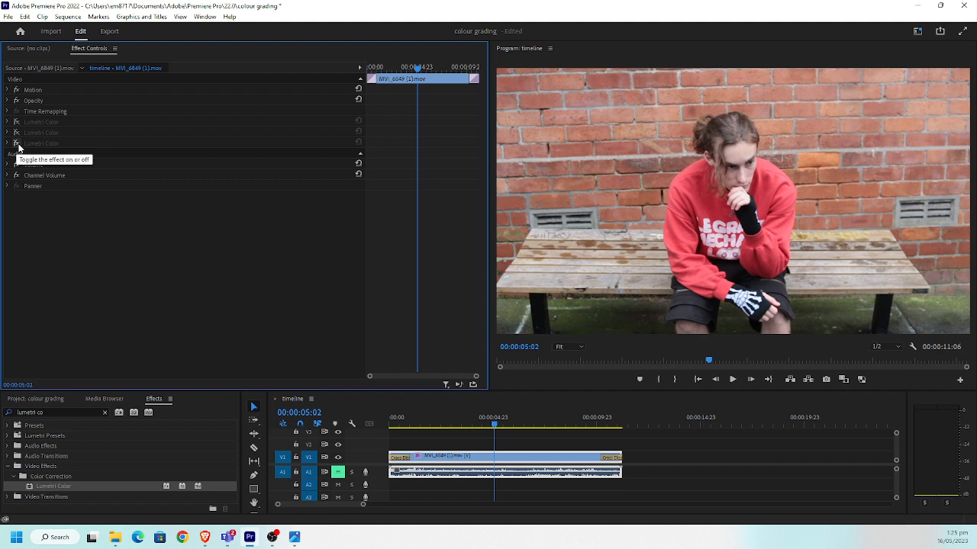
{"action": "left_click", "coordinate": [17, 143]}
{"action": "left_click", "coordinate": [17, 133]}
{"action": "left_click", "coordinate": [17, 122]}
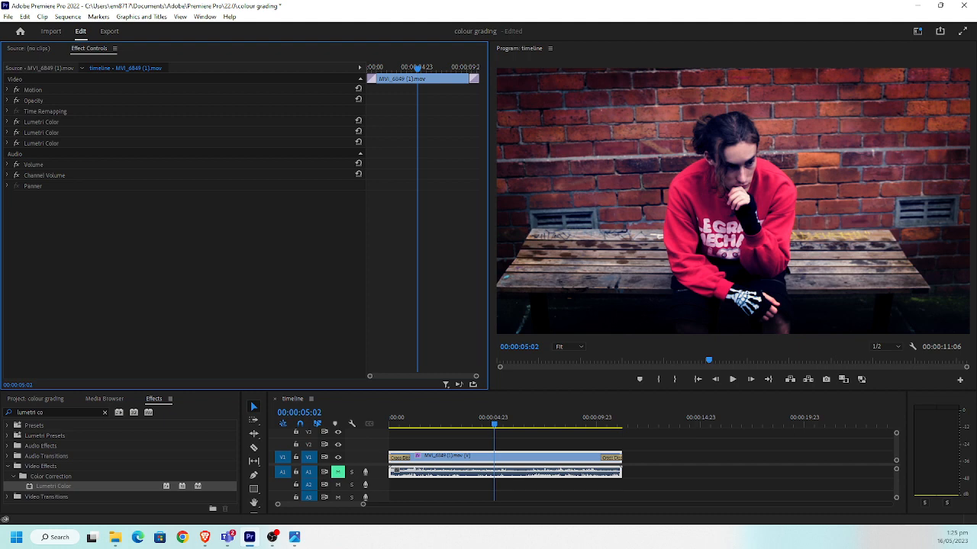
Compare the Suicide Squad palette in Photos beside the footage, and switch to the Brave window with the horror palette image results
{"action": "left_click", "coordinate": [294, 537]}
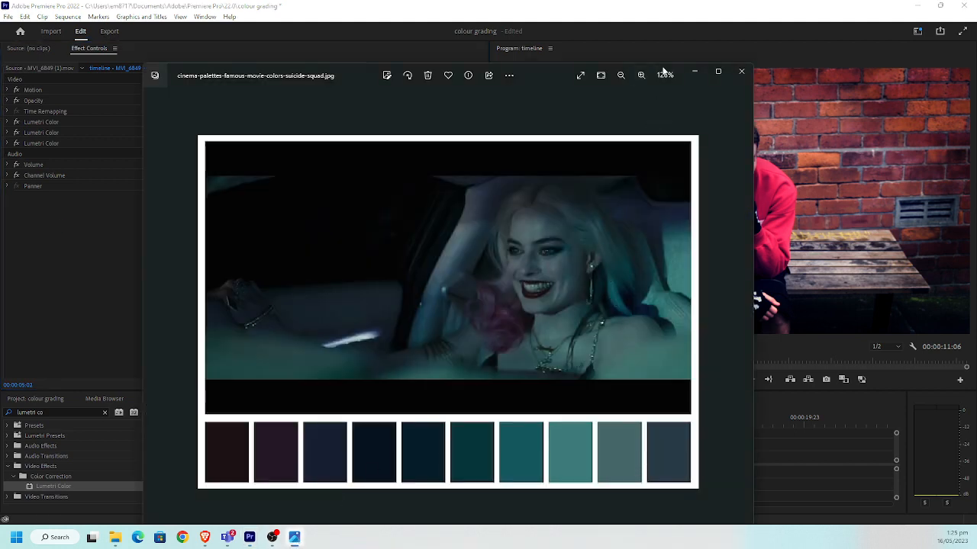
{"action": "left_click_drag", "start_coordinate": [664, 72], "coordinate": [525, 38]}
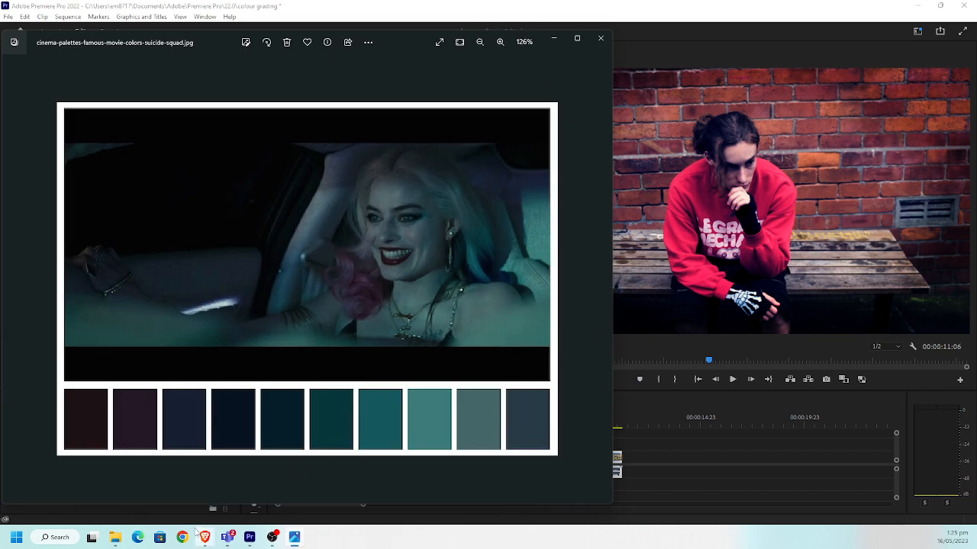
{"action": "mouse_move", "coordinate": [206, 543]}
{"action": "left_click", "coordinate": [283, 488]}
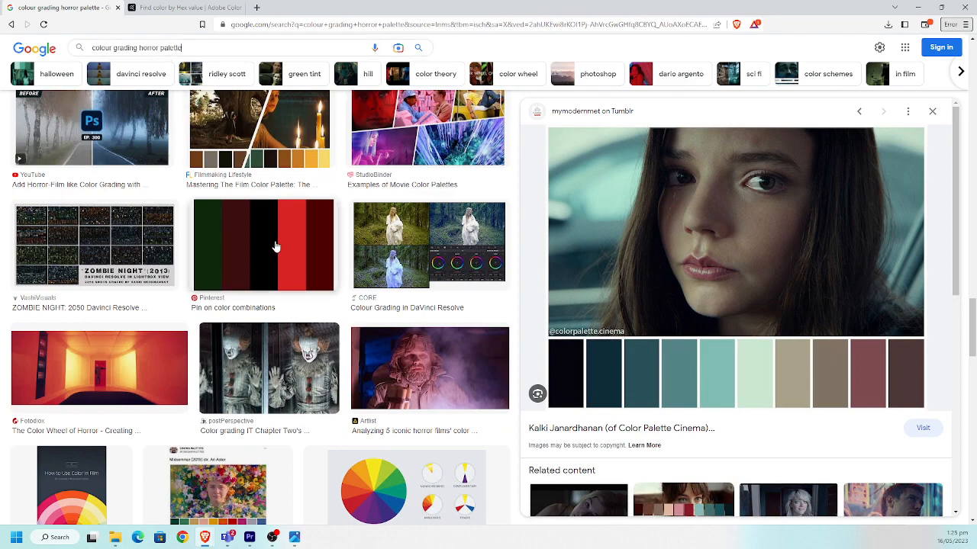
Browse the horror colour palette image results and open the Hereditary movie palette in the preview
{"action": "scroll", "coordinate": [278, 246], "scroll_direction": "up", "scroll_amount": 5}
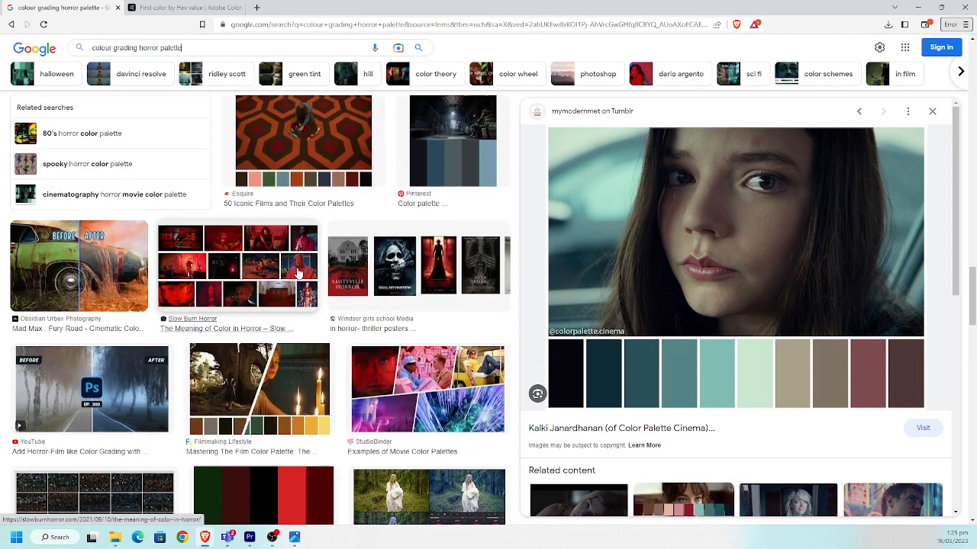
{"action": "scroll", "coordinate": [298, 275], "scroll_direction": "up", "scroll_amount": 1}
{"action": "scroll", "coordinate": [309, 281], "scroll_direction": "up", "scroll_amount": 2}
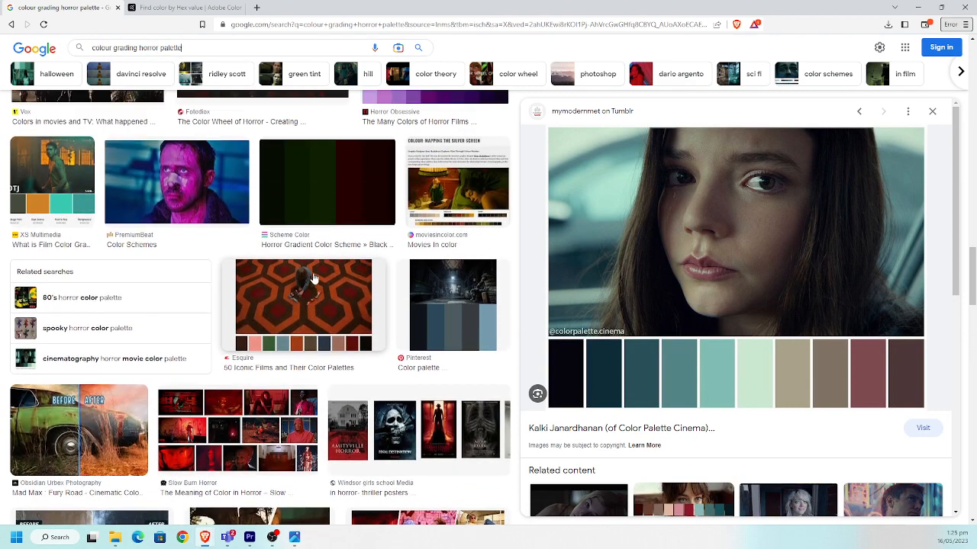
{"action": "scroll", "coordinate": [321, 298], "scroll_direction": "up", "scroll_amount": 5}
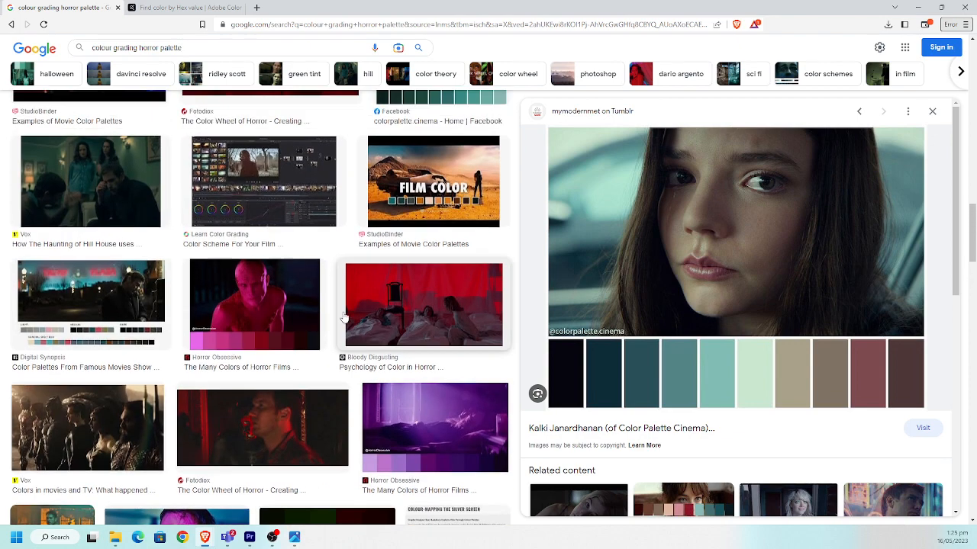
{"action": "scroll", "coordinate": [328, 318], "scroll_direction": "up", "scroll_amount": 5}
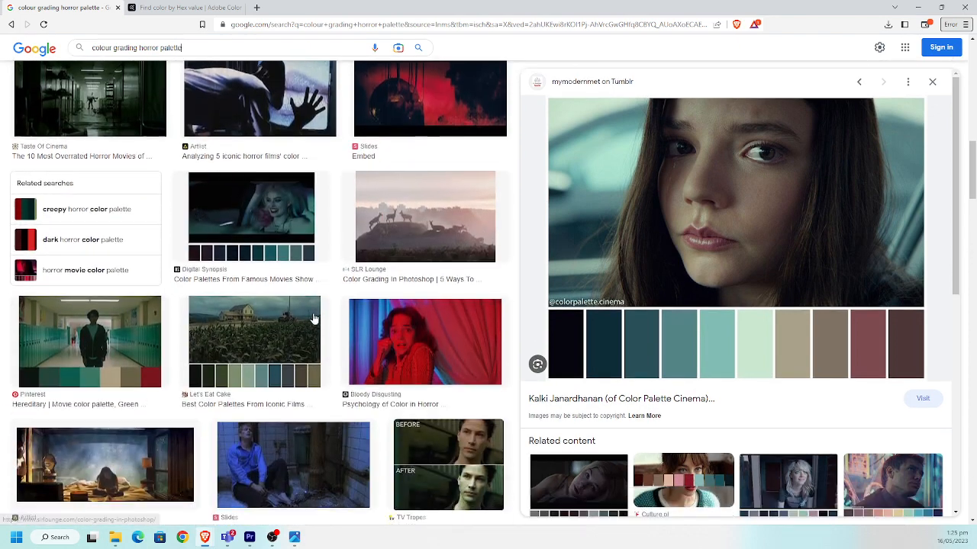
{"action": "left_click", "coordinate": [135, 360]}
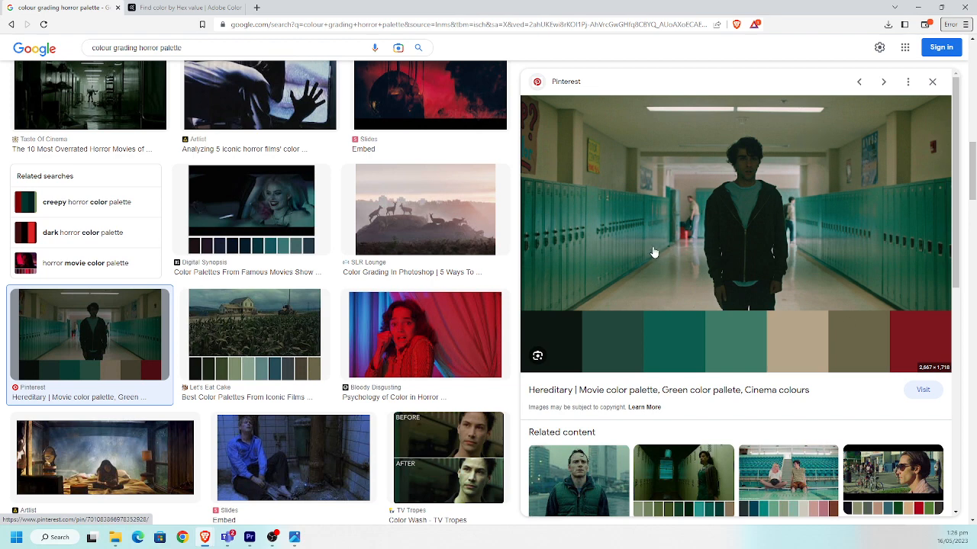
Switch to Premiere Pro, expand the second Lumetri Color effect's Color Wheels & Match, and compare the footage with the Hereditary palette in Brave
{"action": "left_click", "coordinate": [250, 538]}
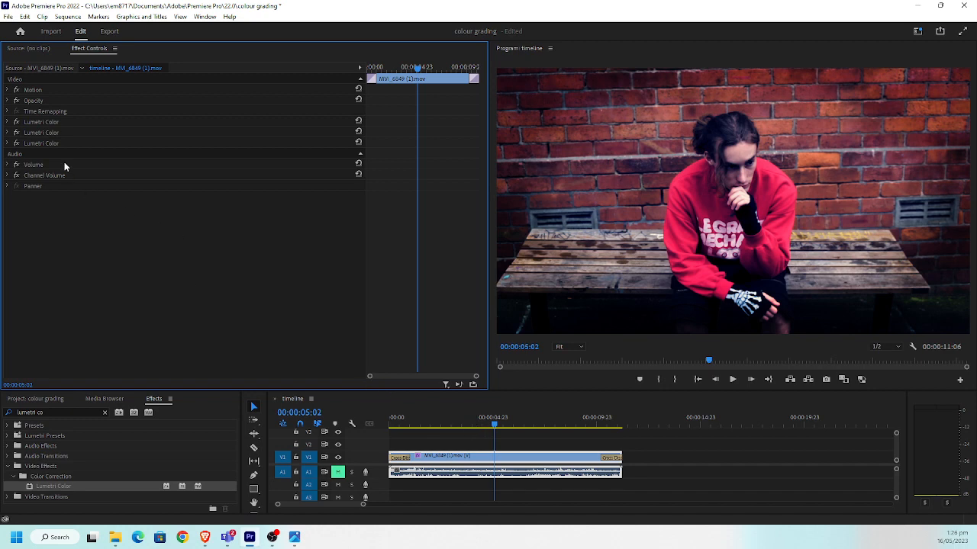
{"action": "left_click", "coordinate": [8, 133]}
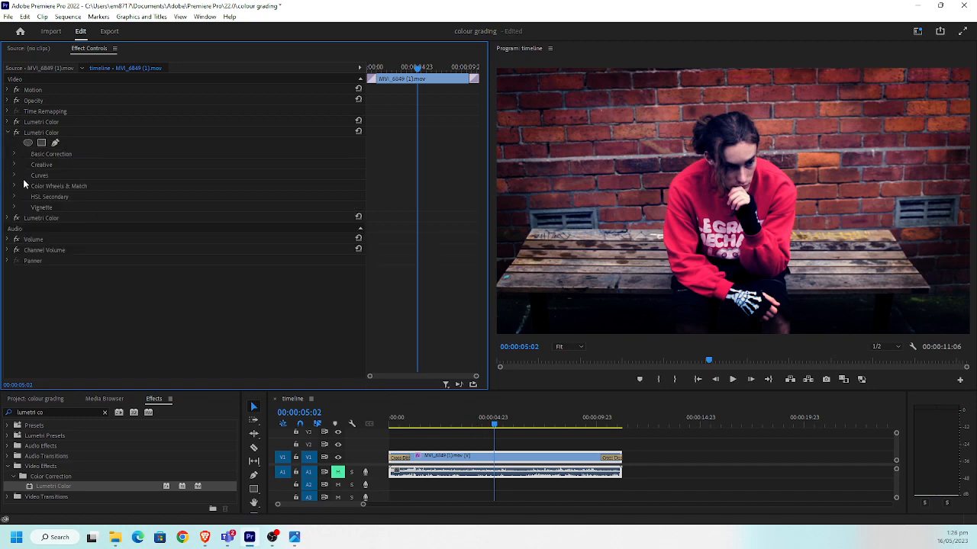
{"action": "left_click", "coordinate": [14, 186]}
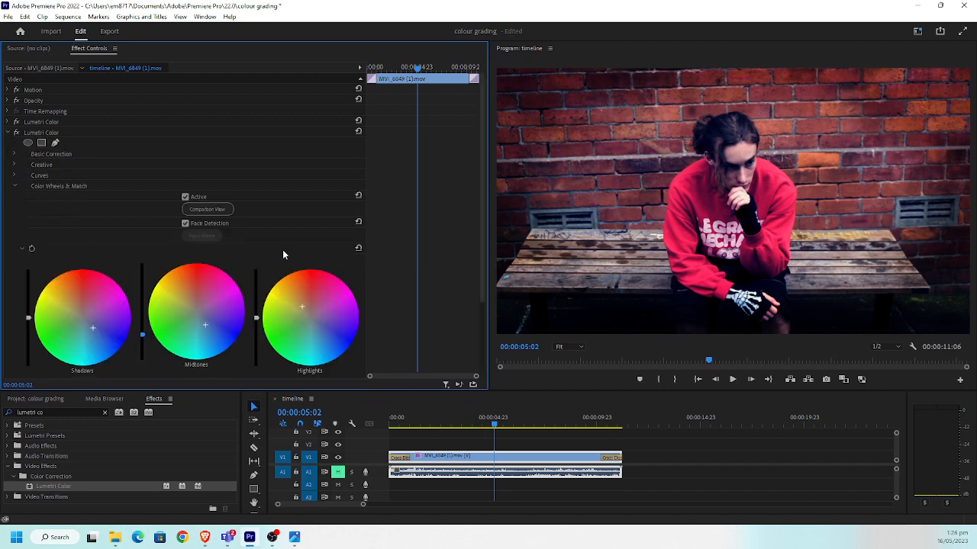
{"action": "scroll", "coordinate": [286, 254], "scroll_direction": "down", "scroll_amount": 3}
{"action": "scroll", "coordinate": [283, 256], "scroll_direction": "up", "scroll_amount": 2}
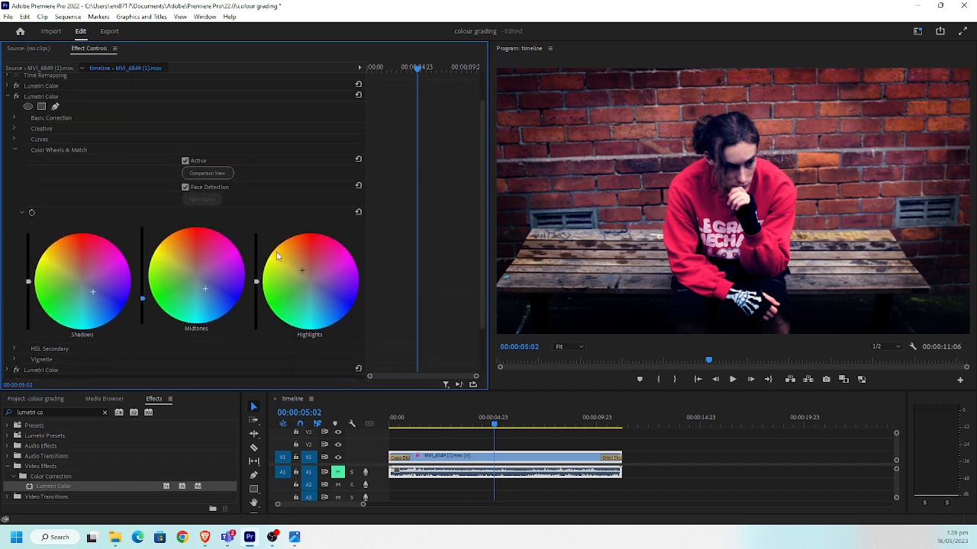
{"action": "scroll", "coordinate": [277, 256], "scroll_direction": "up", "scroll_amount": 1}
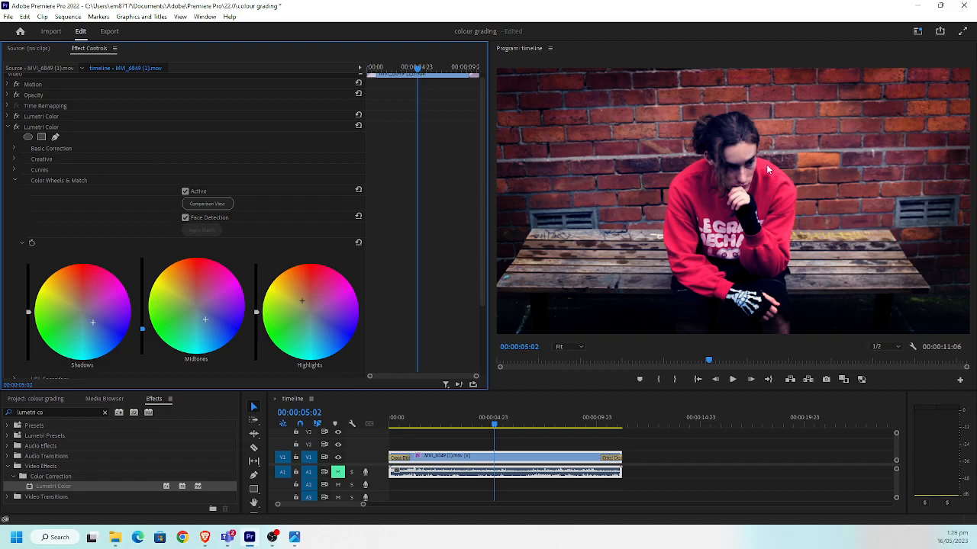
{"action": "key", "text": "alt+Tab"}
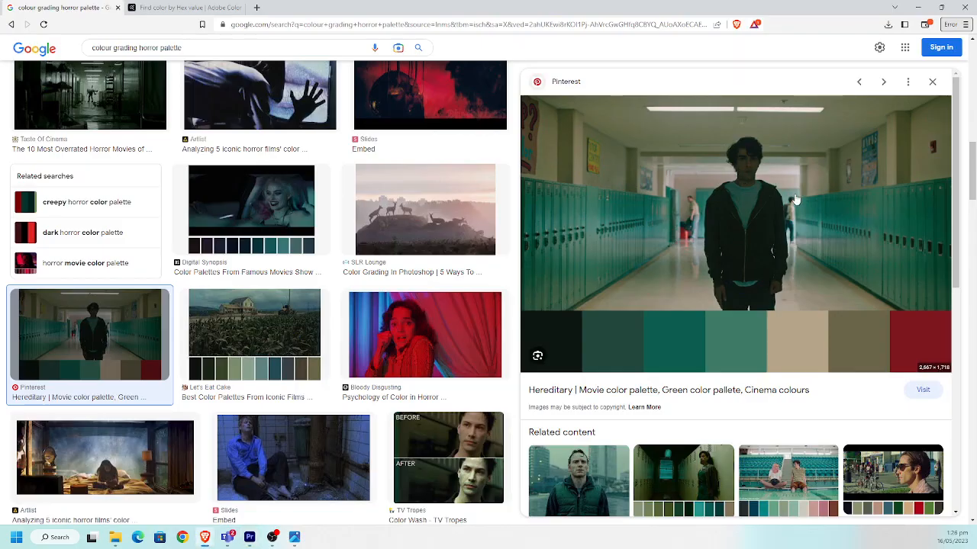
{"action": "key", "text": "alt+Tab"}
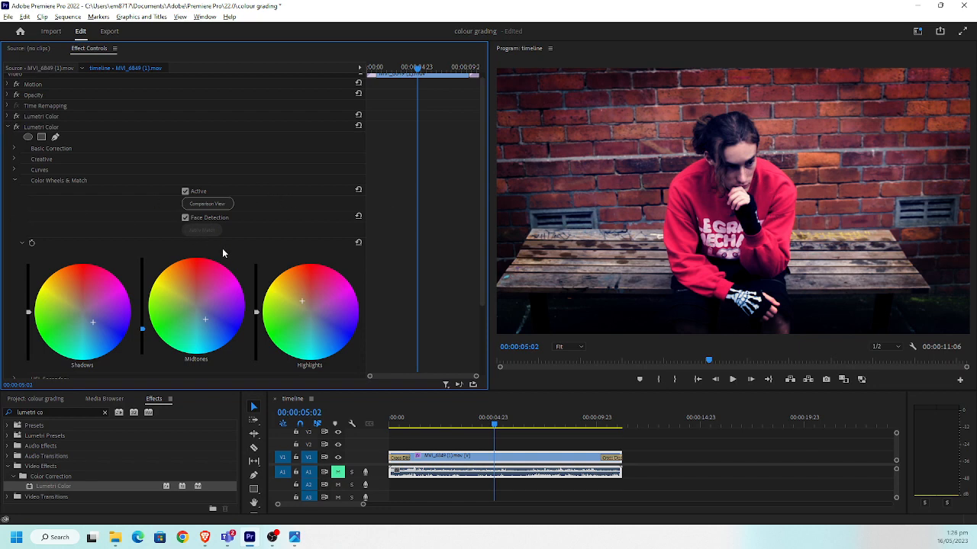
Try lowering the second Lumetri Color effect's Basic Correction saturation to 49 and to 42, undo each attempt, and collapse the effect
{"action": "scroll", "coordinate": [14, 155], "scroll_direction": "up", "scroll_amount": 1}
{"action": "left_click", "coordinate": [15, 154]}
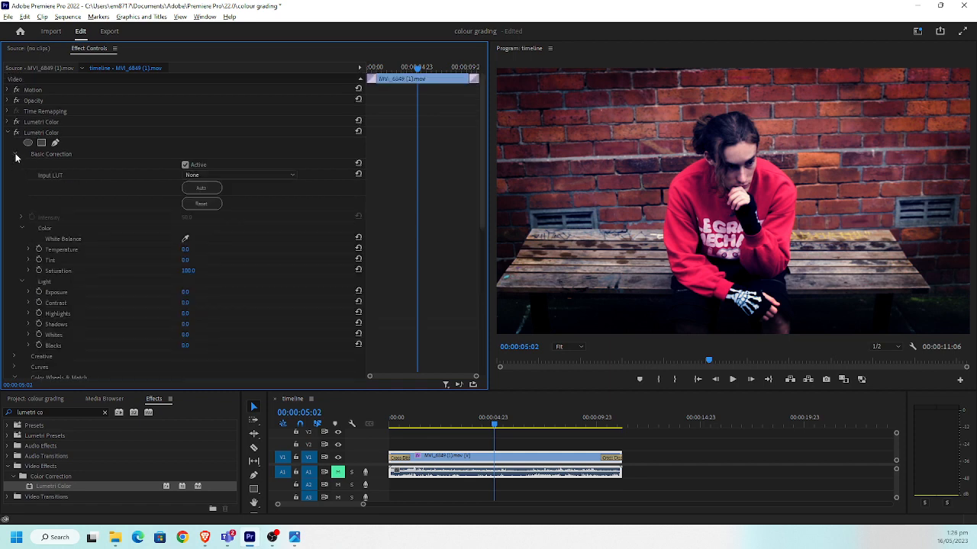
{"action": "left_click_drag", "start_coordinate": [187, 272], "coordinate": [162, 272]}
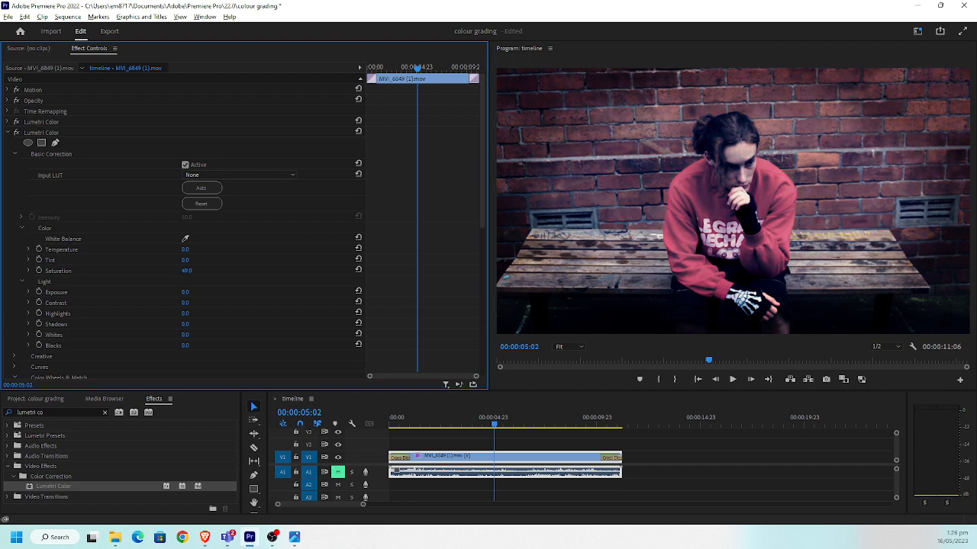
{"action": "key", "text": "ctrl+z"}
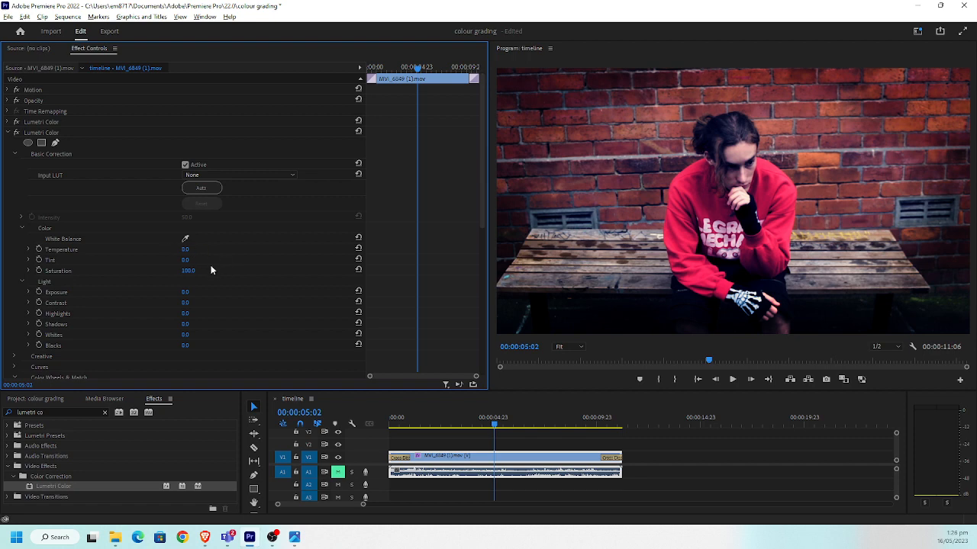
{"action": "left_click_drag", "start_coordinate": [186, 271], "coordinate": [148, 271]}
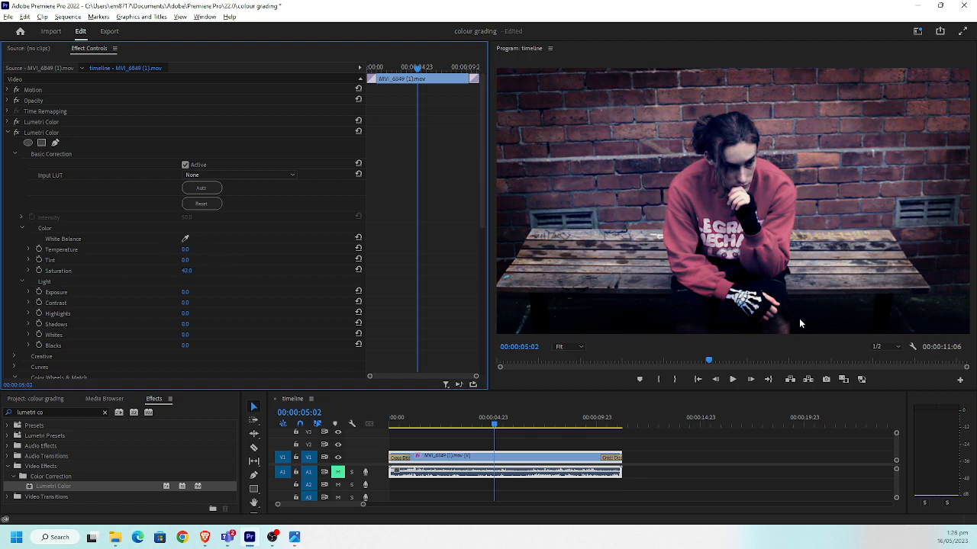
{"action": "key", "text": "ctrl+z"}
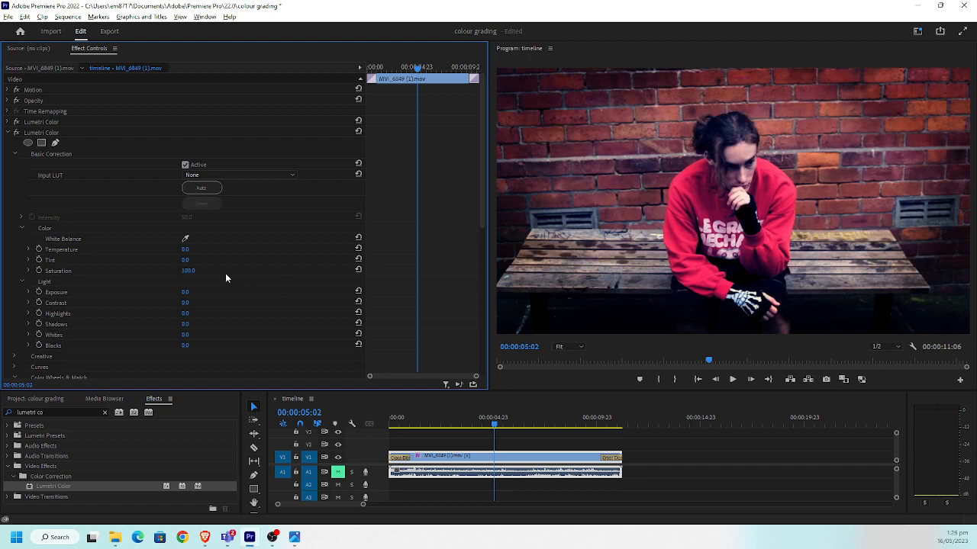
{"action": "left_click", "coordinate": [7, 133]}
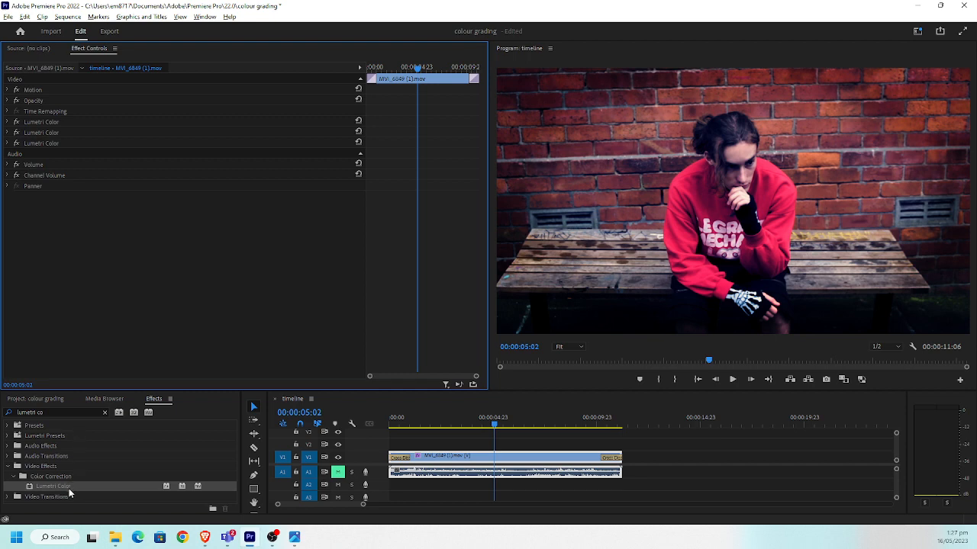
Add a fourth Lumetri Color effect to the clip, expand its Creative settings and collapse the tint wheels
{"action": "left_click_drag", "start_coordinate": [68, 494], "coordinate": [134, 278]}
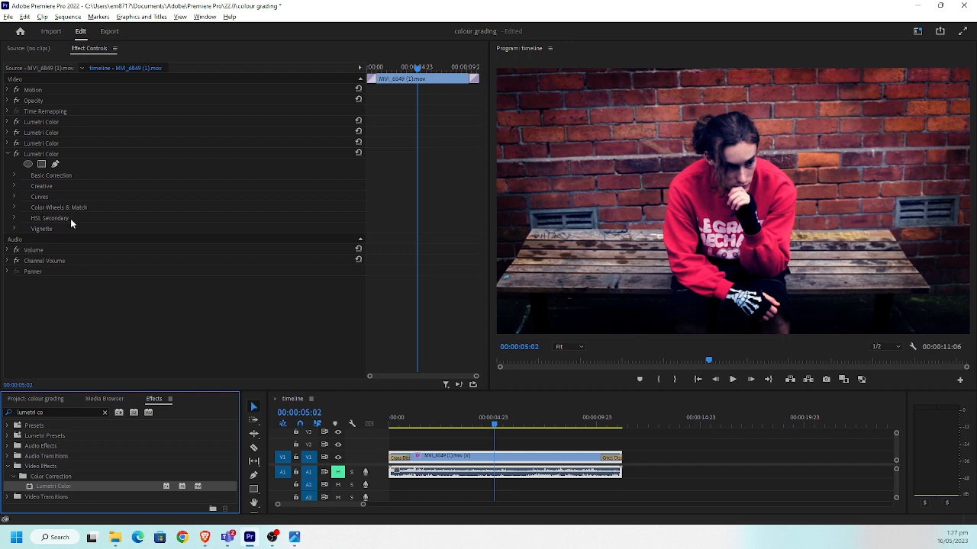
{"action": "left_click", "coordinate": [12, 188]}
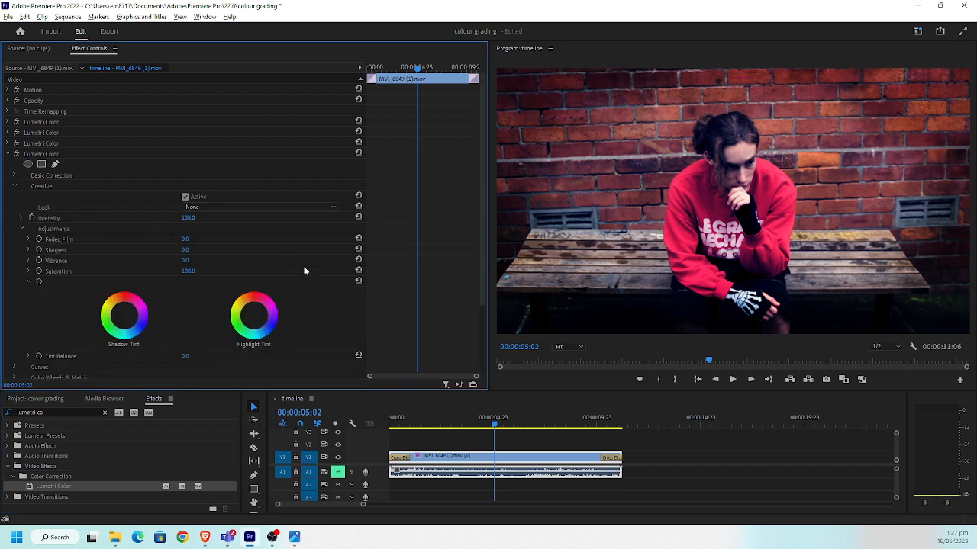
{"action": "scroll", "coordinate": [202, 294], "scroll_direction": "down", "scroll_amount": 2}
{"action": "scroll", "coordinate": [191, 295], "scroll_direction": "down", "scroll_amount": 1}
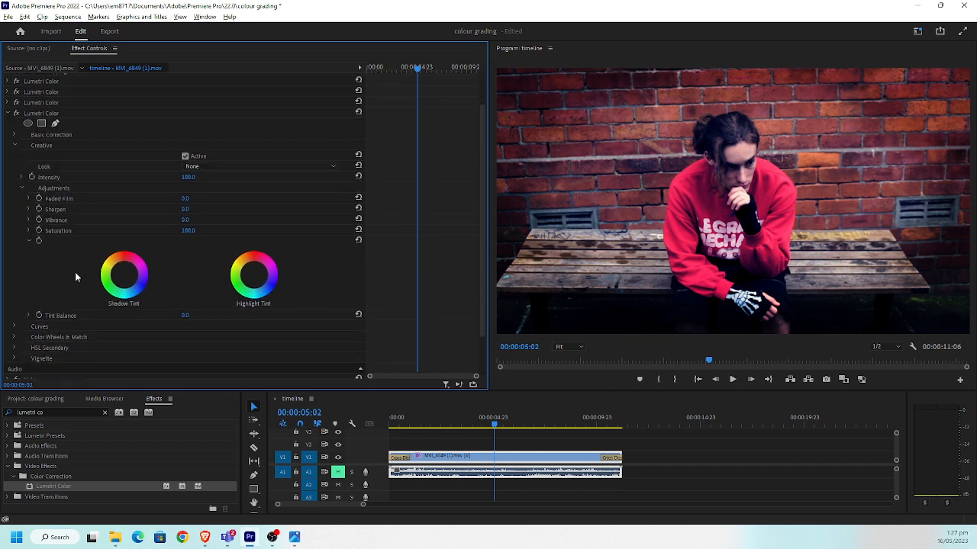
{"action": "left_click", "coordinate": [29, 241]}
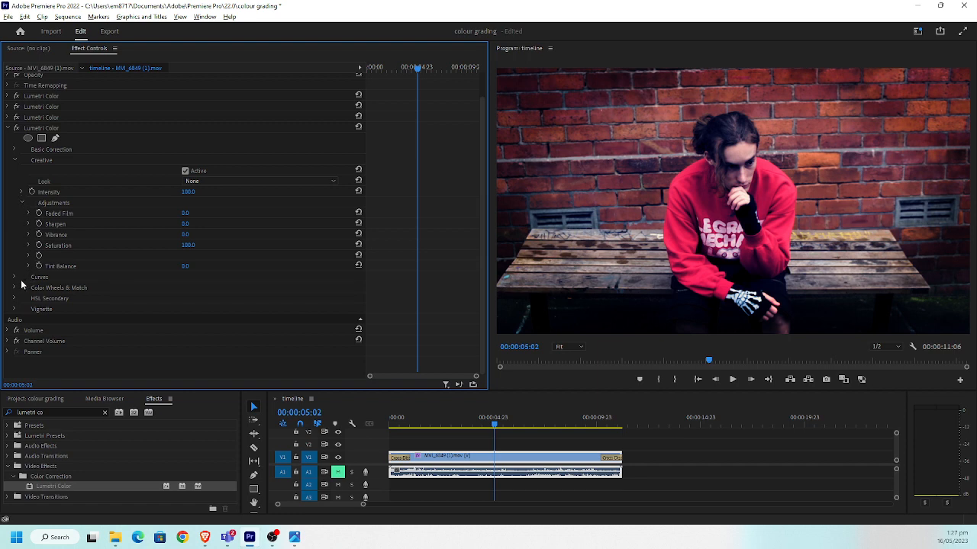
In the fourth effect's RGB curves, lower the red curve's highlight end and pull a point in its upper midtones slightly down
{"action": "left_click", "coordinate": [13, 277]}
{"action": "scroll", "coordinate": [154, 214], "scroll_direction": "down", "scroll_amount": 4}
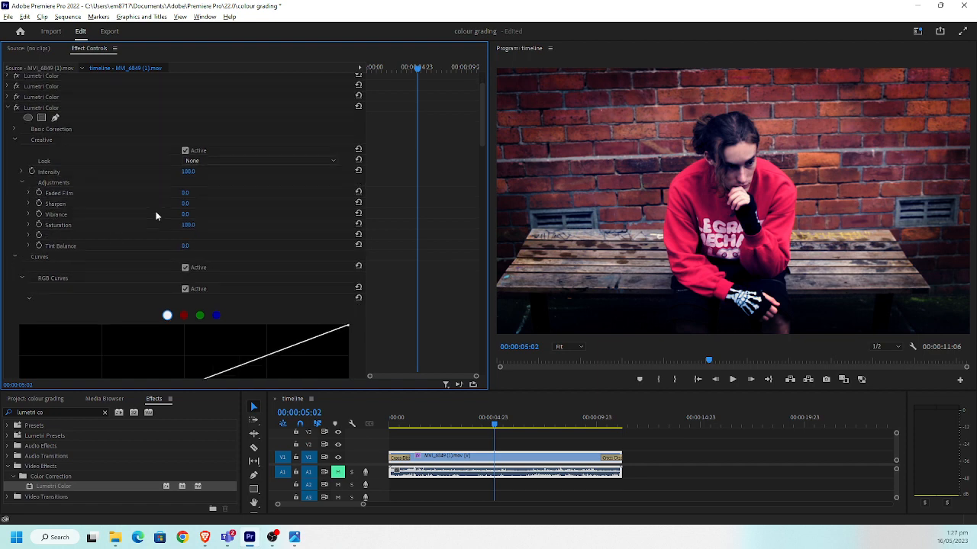
{"action": "scroll", "coordinate": [140, 198], "scroll_direction": "up", "scroll_amount": 3}
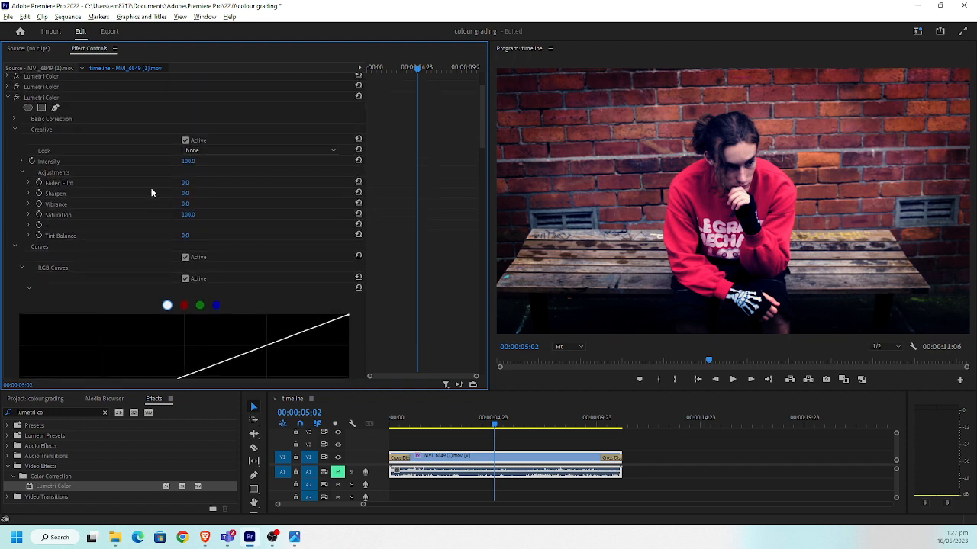
{"action": "left_click", "coordinate": [183, 306]}
{"action": "scroll", "coordinate": [229, 275], "scroll_direction": "down", "scroll_amount": 3}
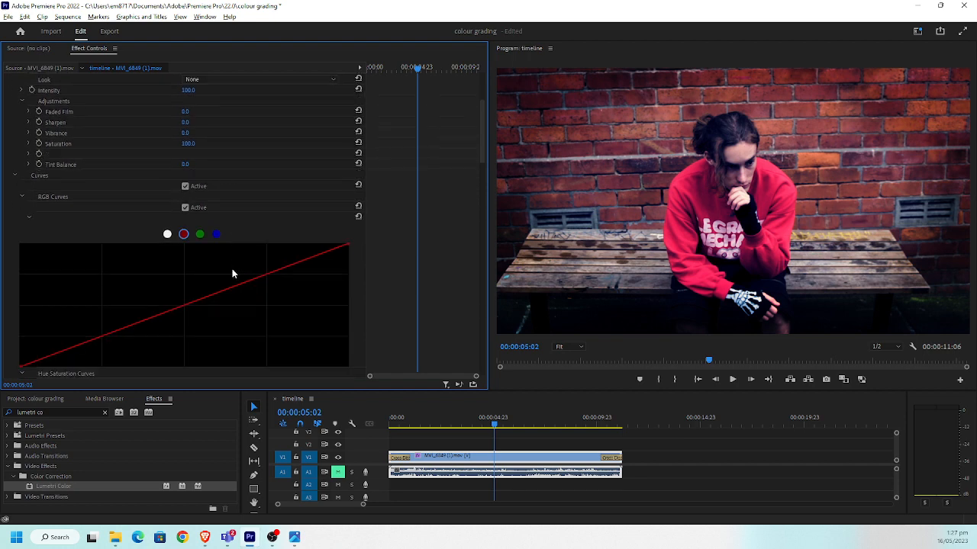
{"action": "scroll", "coordinate": [233, 273], "scroll_direction": "down", "scroll_amount": 1}
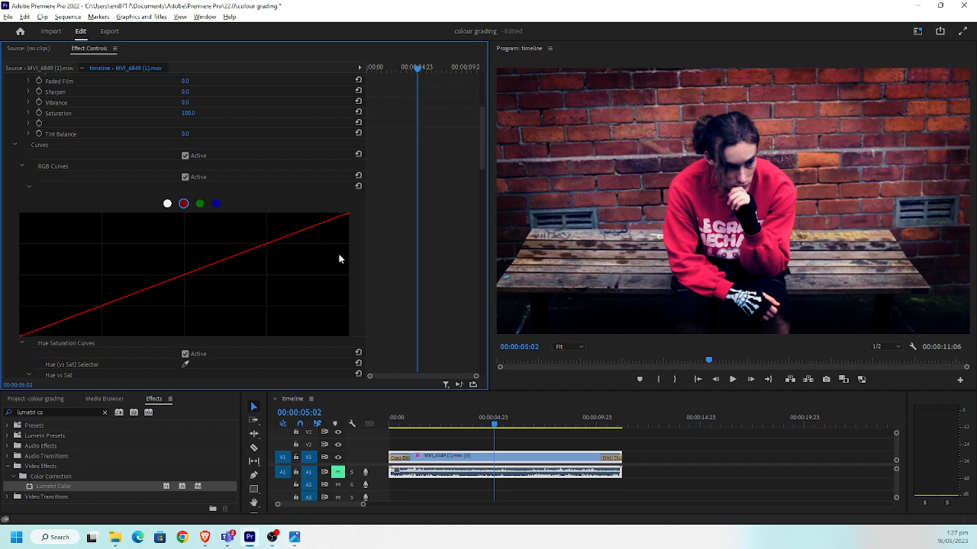
{"action": "scroll", "coordinate": [214, 216], "scroll_direction": "down", "scroll_amount": 1}
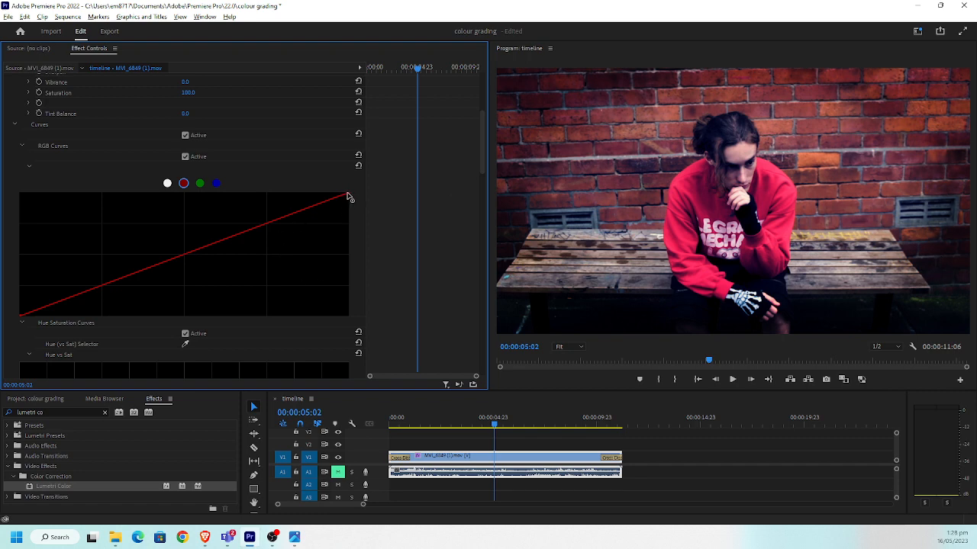
{"action": "mouse_move", "coordinate": [348, 197]}
{"action": "left_mouse_down"}
{"action": "mouse_move", "coordinate": [318, 182]}
{"action": "mouse_move", "coordinate": [343, 201]}
{"action": "mouse_move", "coordinate": [328, 191]}
{"action": "mouse_move", "coordinate": [347, 181]}
{"action": "left_mouse_up"}
{"action": "mouse_move", "coordinate": [347, 197]}
{"action": "left_mouse_down"}
{"action": "mouse_move", "coordinate": [349, 225]}
{"action": "mouse_move", "coordinate": [358, 185]}
{"action": "left_mouse_up"}
{"action": "left_click_drag", "start_coordinate": [361, 195], "coordinate": [359, 218]}
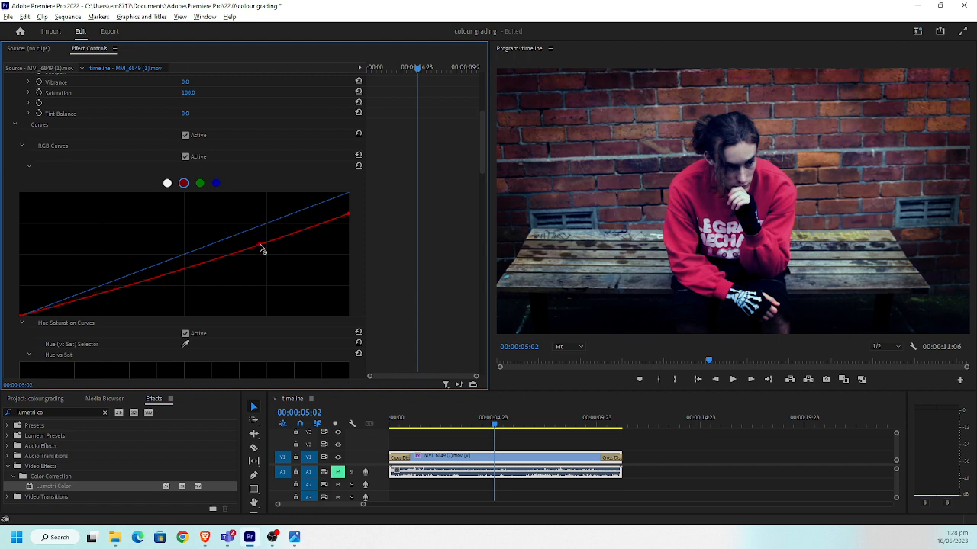
{"action": "left_click_drag", "start_coordinate": [260, 246], "coordinate": [262, 253]}
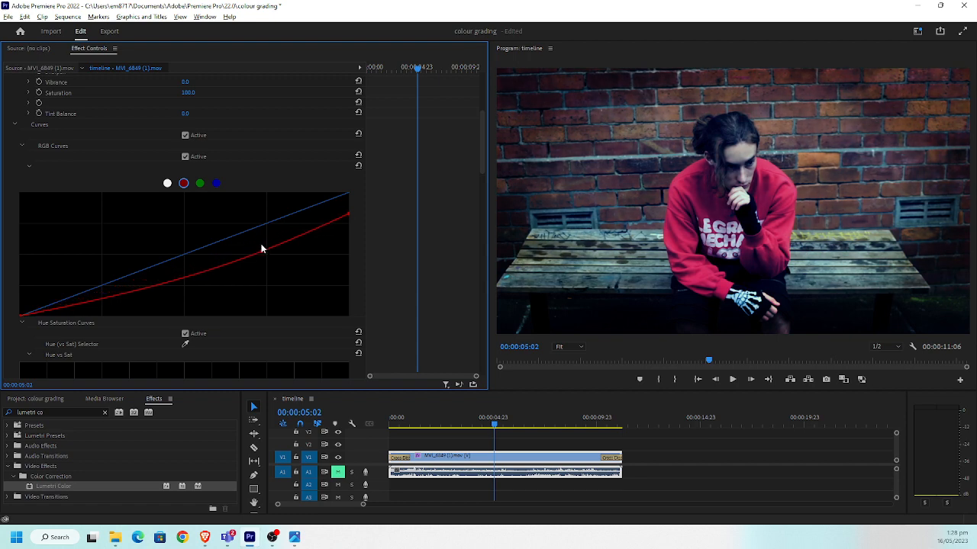
Collapse the fourth Lumetri Color effect and disable all four Lumetri effects to view the ungraded footage
{"action": "left_click", "coordinate": [31, 163]}
{"action": "scroll", "coordinate": [23, 145], "scroll_direction": "up", "scroll_amount": 3}
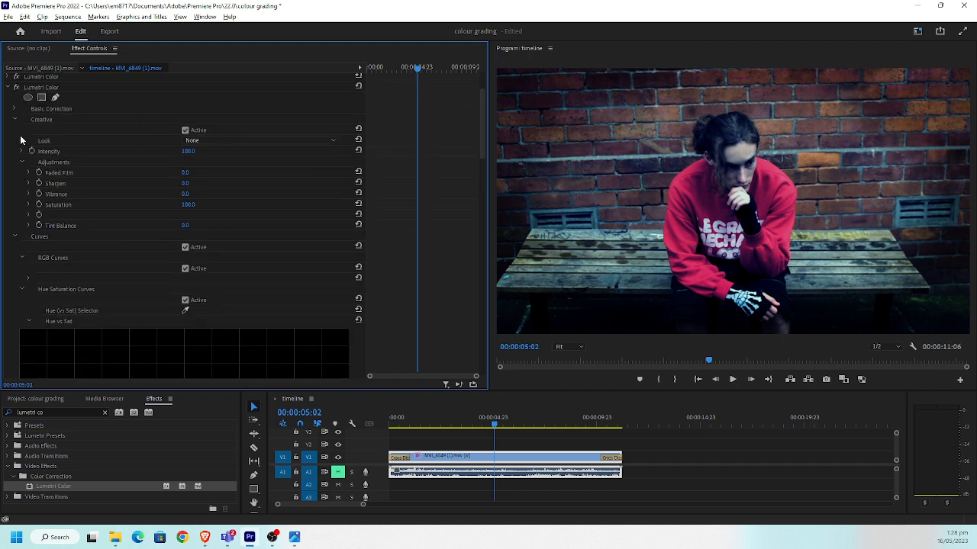
{"action": "scroll", "coordinate": [20, 139], "scroll_direction": "up", "scroll_amount": 2}
{"action": "left_click", "coordinate": [9, 155]}
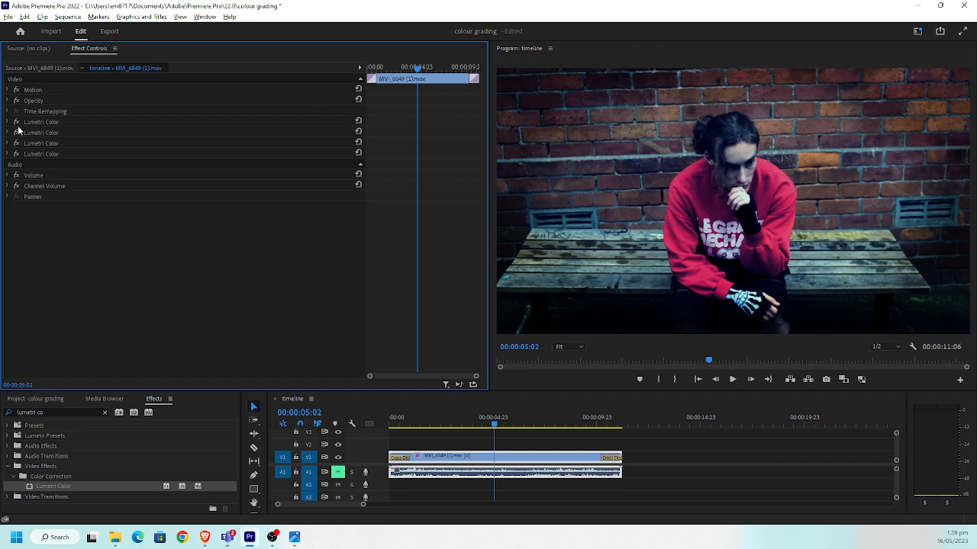
{"action": "left_click", "coordinate": [16, 122]}
{"action": "left_click", "coordinate": [16, 133]}
{"action": "left_click", "coordinate": [16, 144]}
{"action": "left_click", "coordinate": [16, 154]}
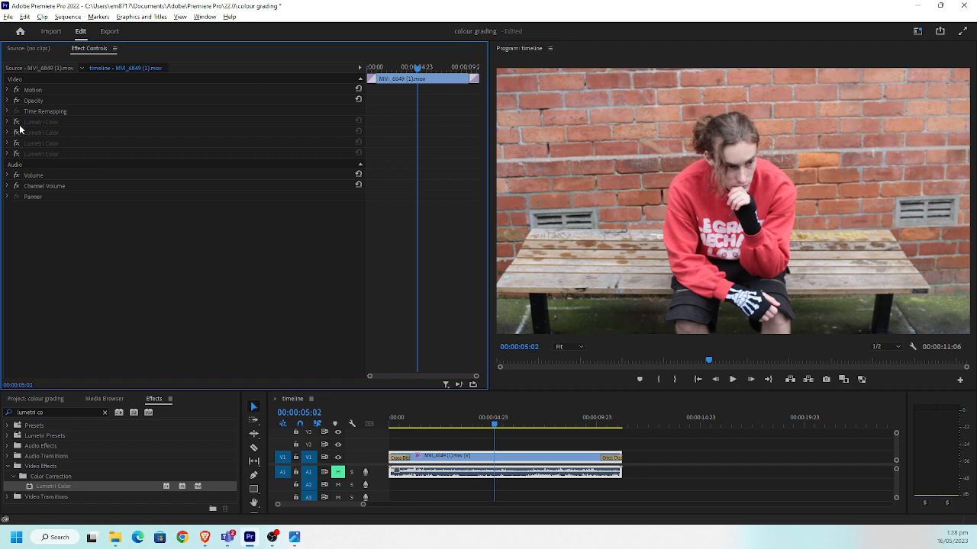
Toggle the first Lumetri Color effect on, off and on again to compare its contribution to the grade
{"action": "left_click", "coordinate": [16, 123]}
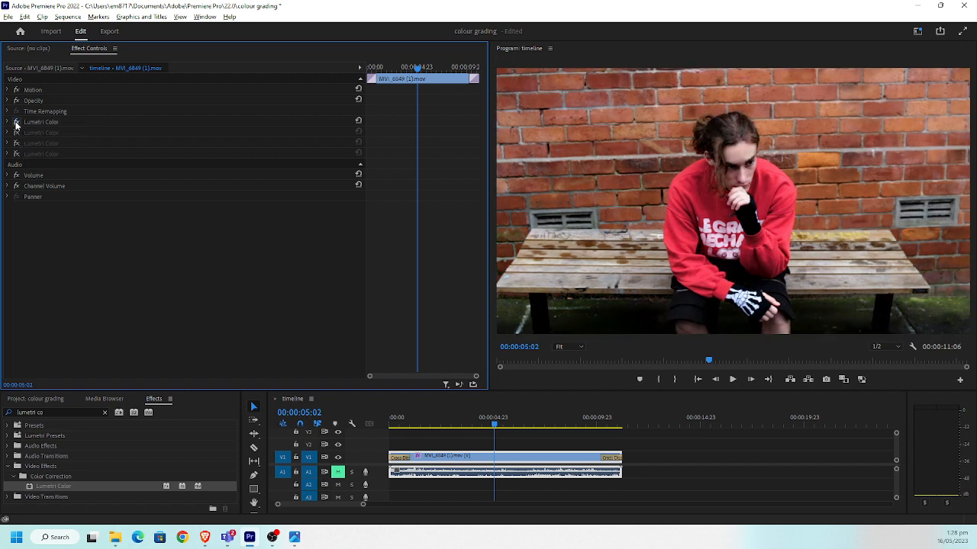
{"action": "left_click", "coordinate": [16, 123]}
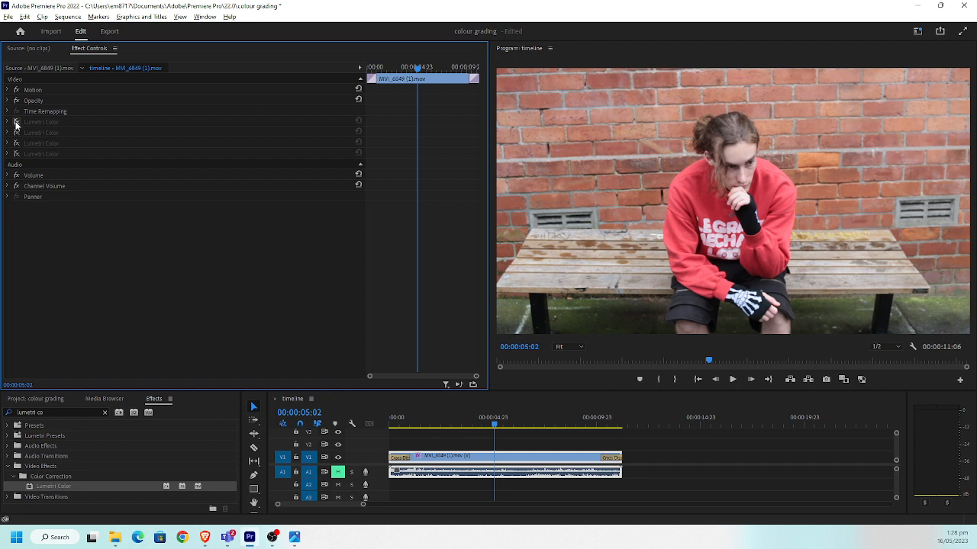
{"action": "left_click", "coordinate": [16, 122]}
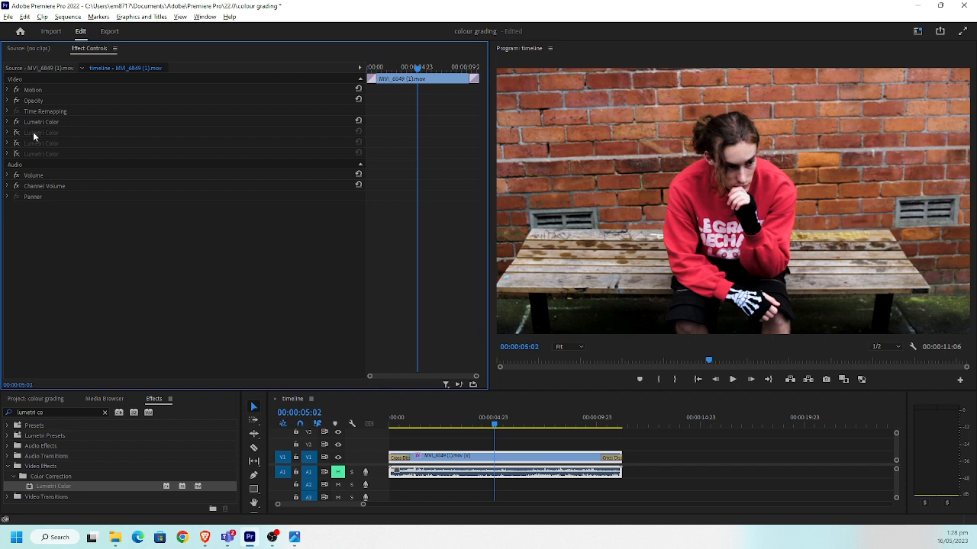
Re-enable the second Lumetri Color effect and compare the footage with the cinema-palettes-famous-movie-colors-suicide-squad.jpg reference in the image viewer
{"action": "left_click", "coordinate": [16, 134]}
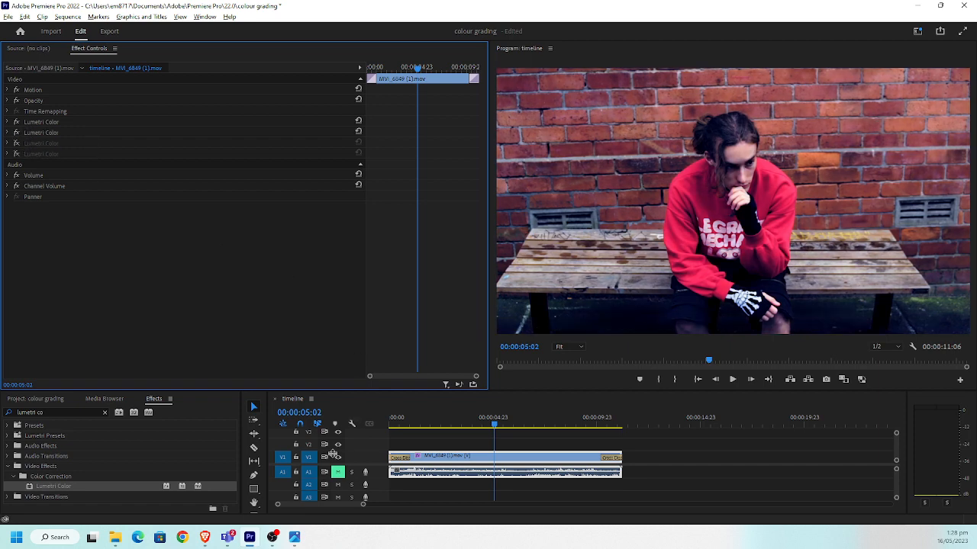
{"action": "left_click", "coordinate": [295, 538]}
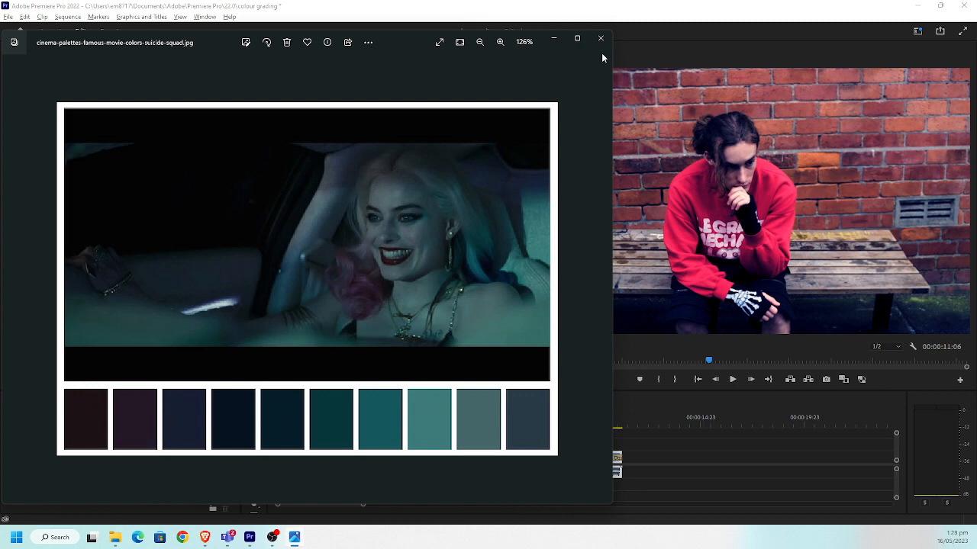
{"action": "left_click", "coordinate": [640, 31]}
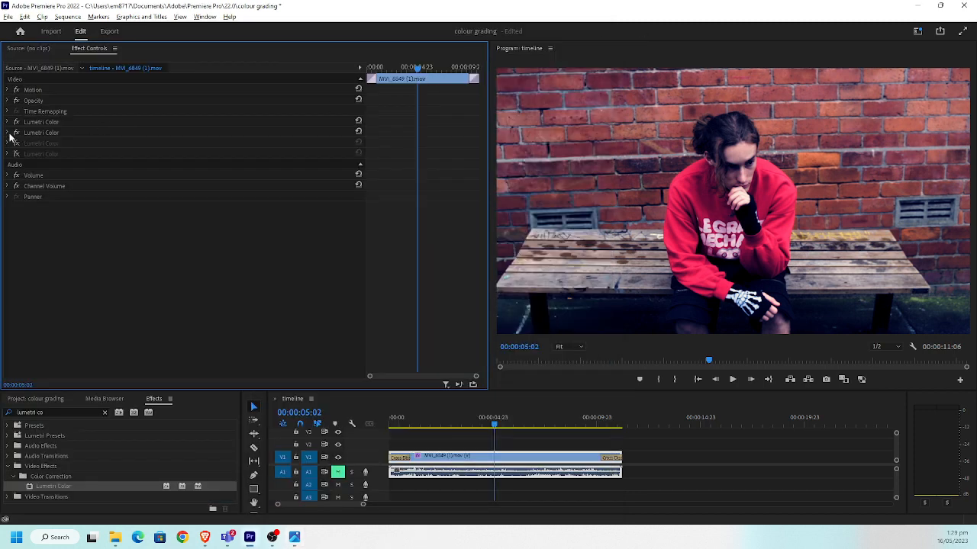
Review the second Lumetri effect's shadow, midtone and highlight colour wheels against the Suicide Squad palette image, and collapse the effect
{"action": "scroll", "coordinate": [51, 266], "scroll_direction": "down", "scroll_amount": 3}
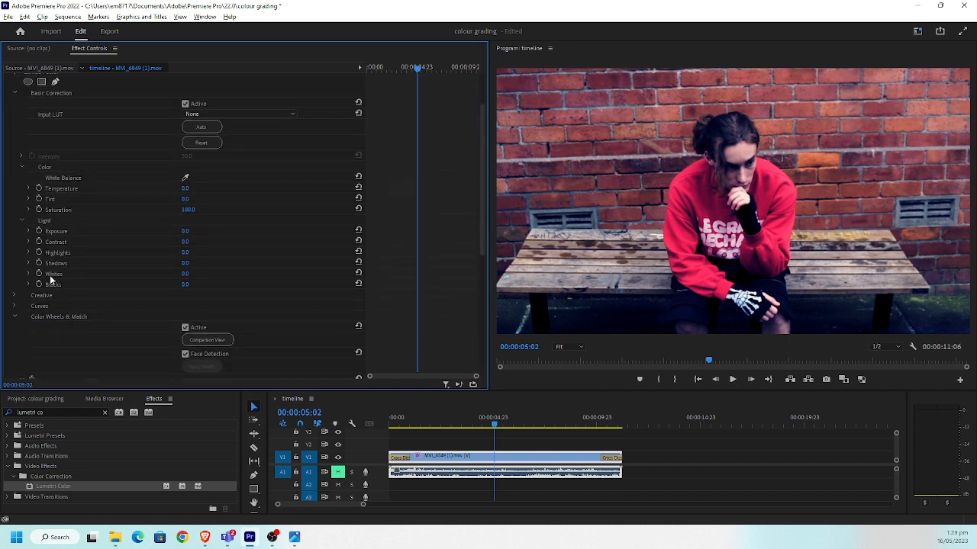
{"action": "left_click", "coordinate": [50, 276]}
{"action": "scroll", "coordinate": [163, 275], "scroll_direction": "down", "scroll_amount": 4}
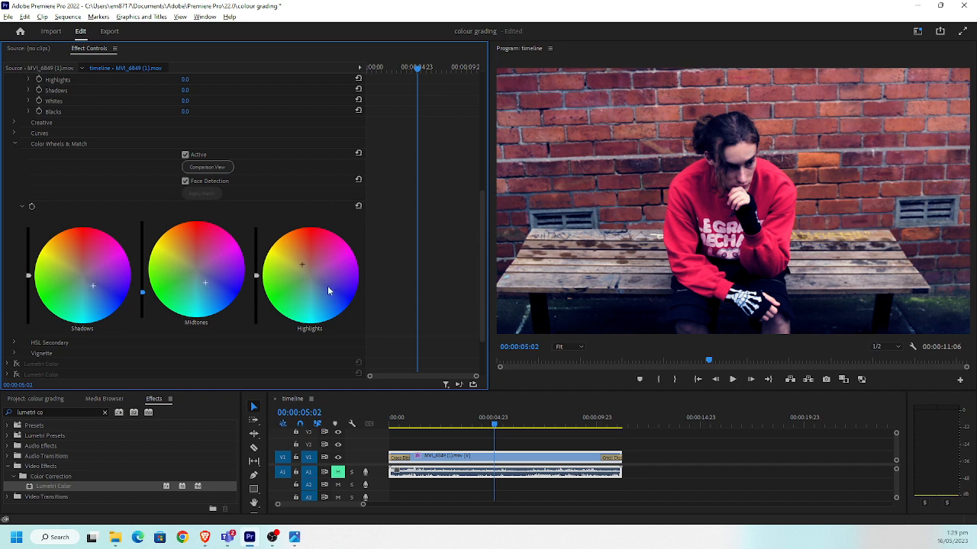
{"action": "key", "text": "alt+Tab"}
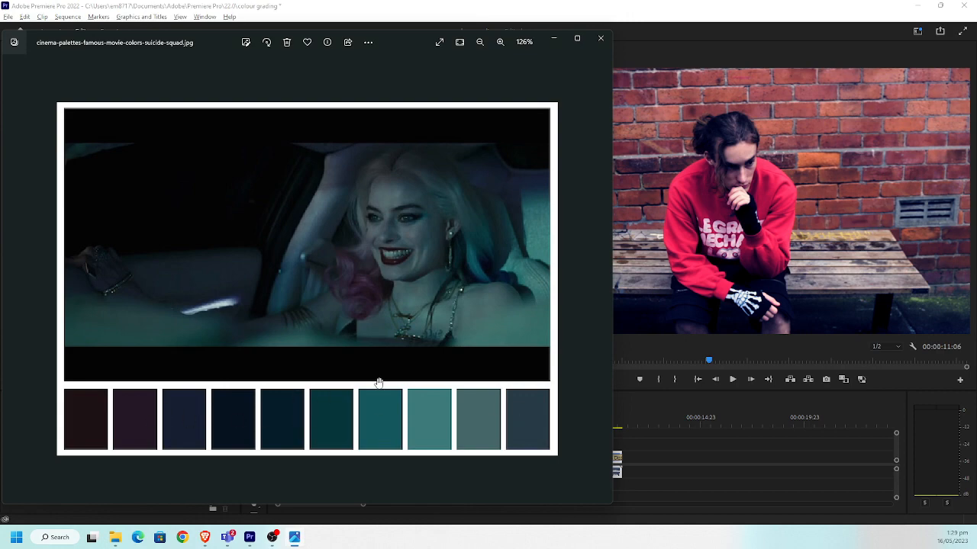
{"action": "left_click", "coordinate": [557, 39]}
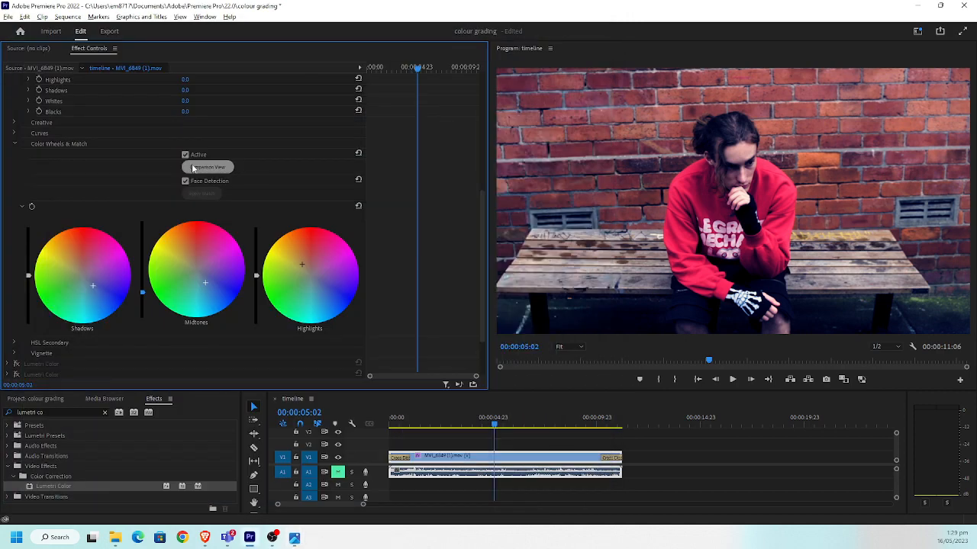
{"action": "left_click", "coordinate": [28, 150]}
{"action": "scroll", "coordinate": [27, 153], "scroll_direction": "up", "scroll_amount": 5}
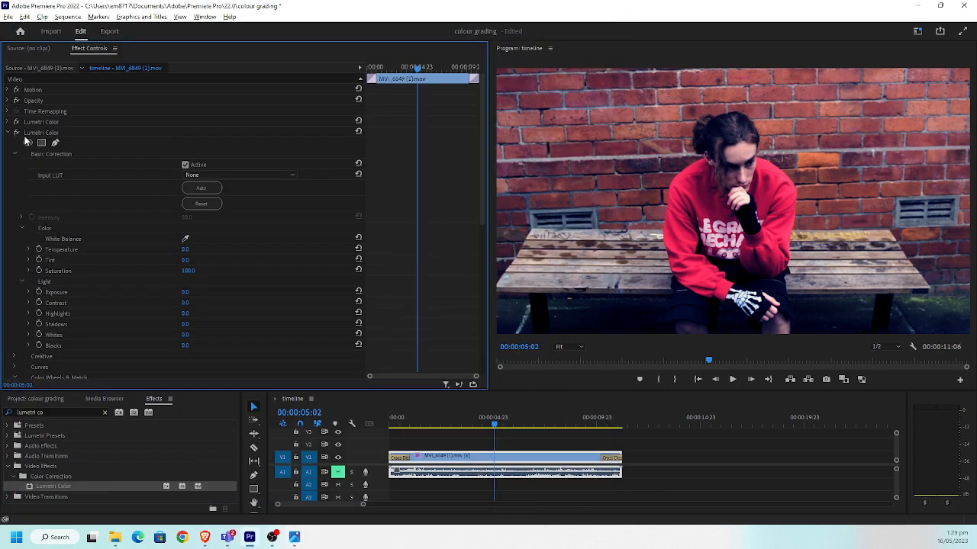
{"action": "left_click", "coordinate": [8, 132]}
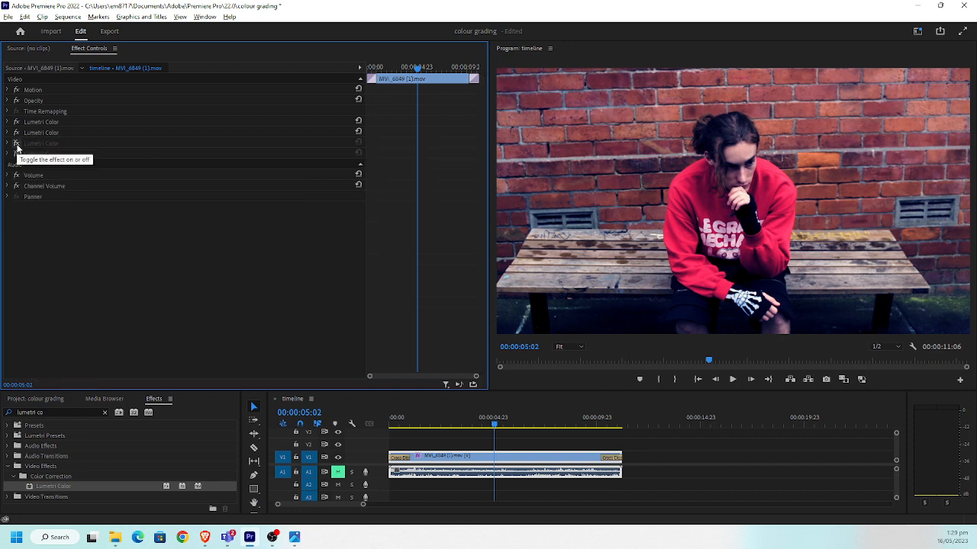
Re-enable the third and fourth Lumetri Color effects one after the other to show each one's contribution to the grade
{"action": "left_click", "coordinate": [16, 145]}
{"action": "left_click", "coordinate": [16, 145]}
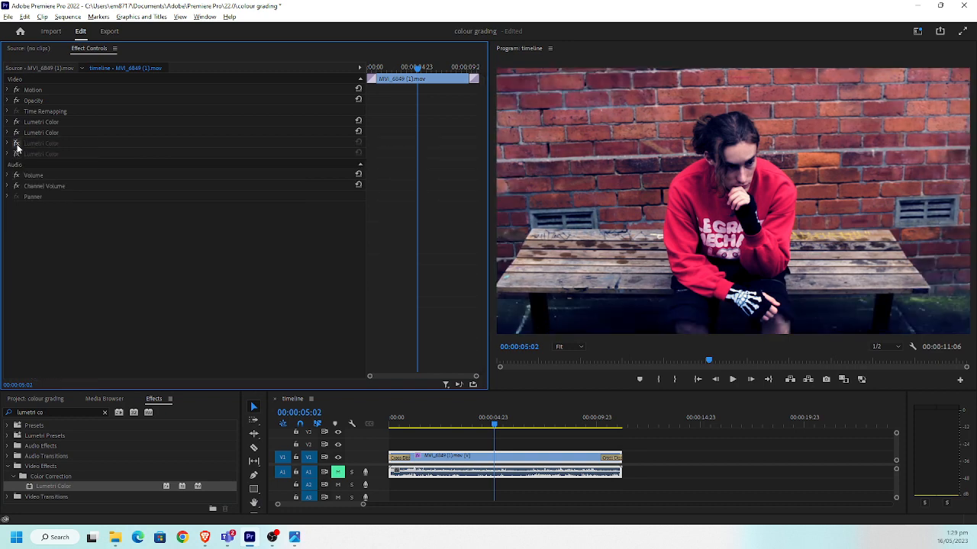
{"action": "left_click", "coordinate": [16, 145]}
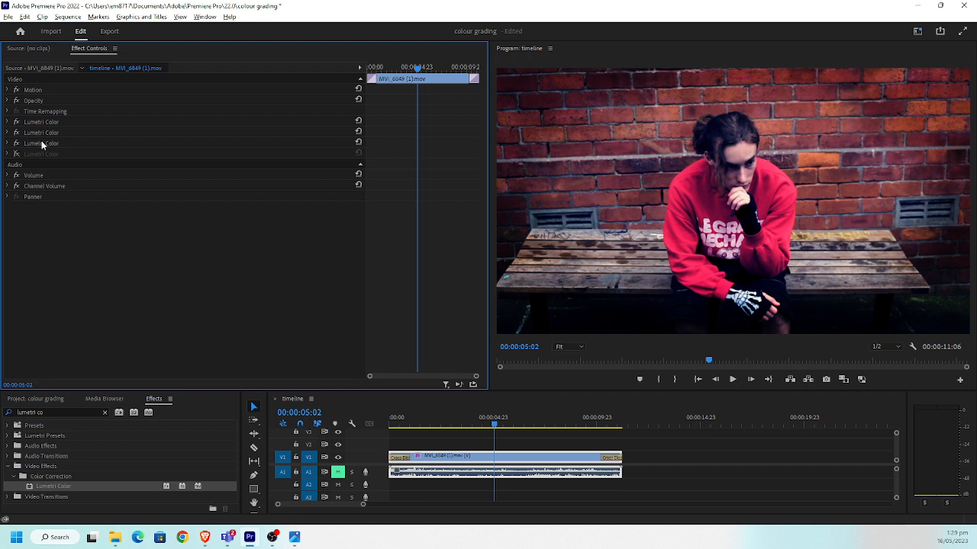
{"action": "left_click", "coordinate": [15, 155]}
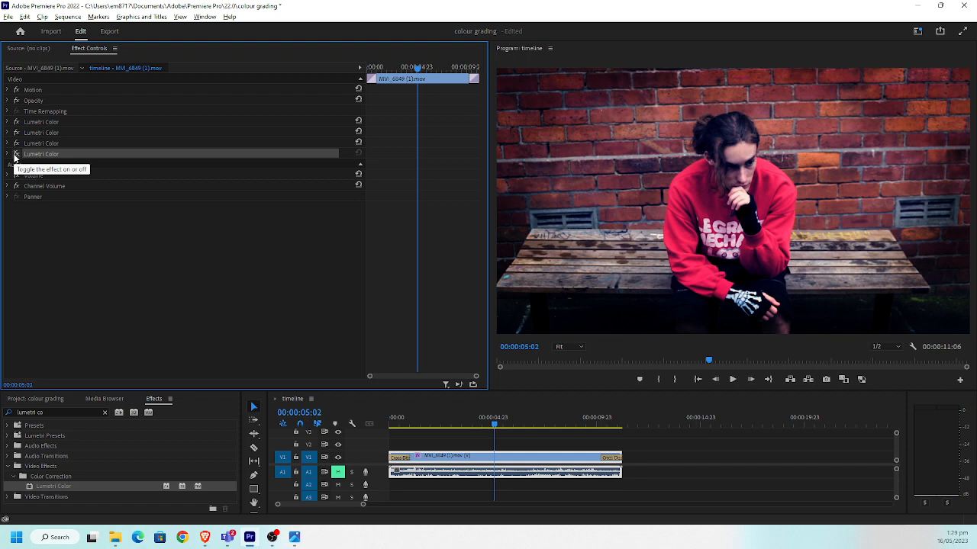
{"action": "left_click", "coordinate": [15, 155]}
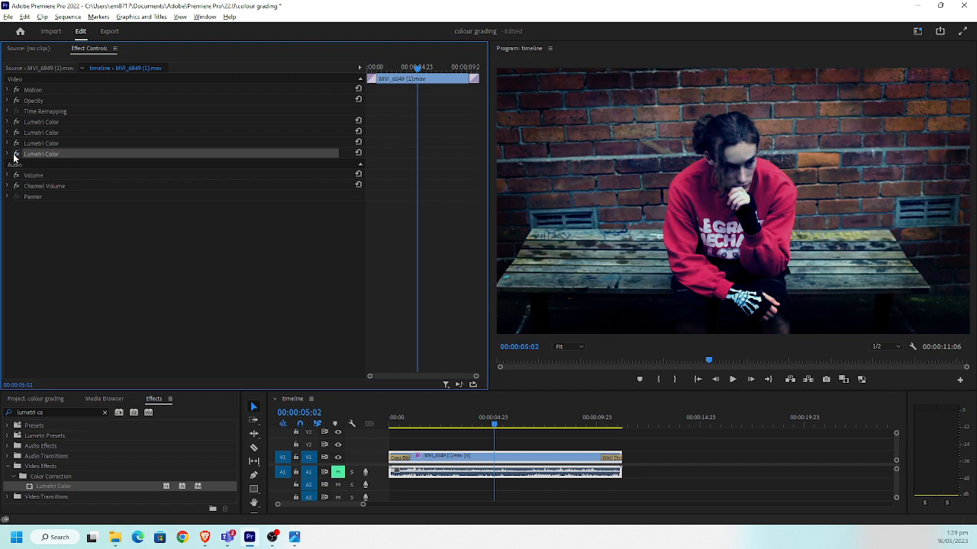